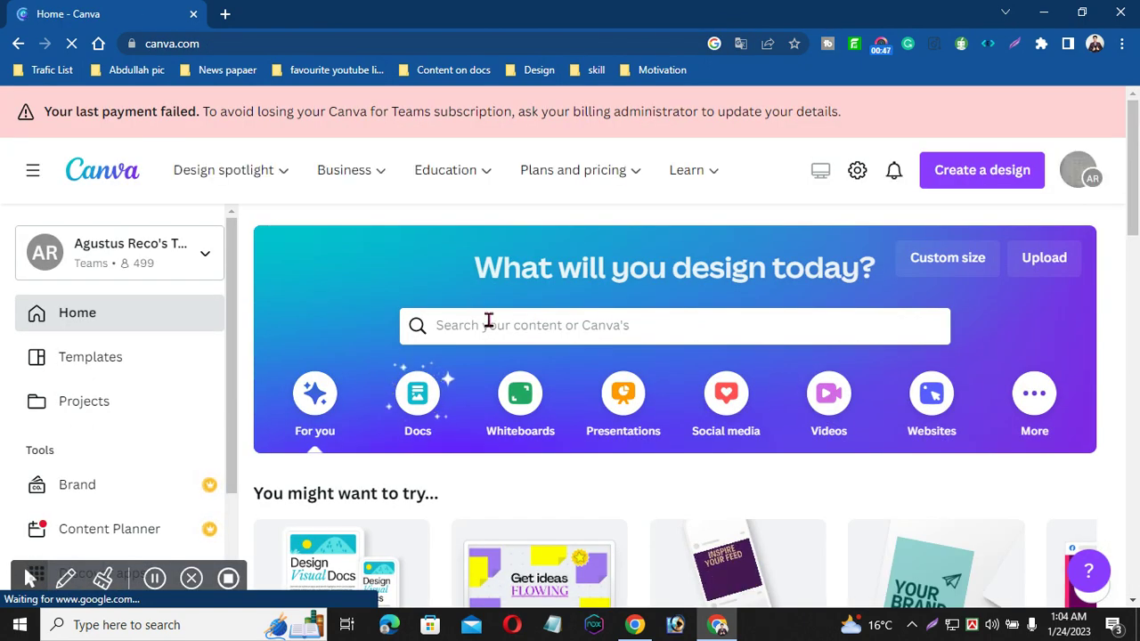
pyautogui.click(488, 322)
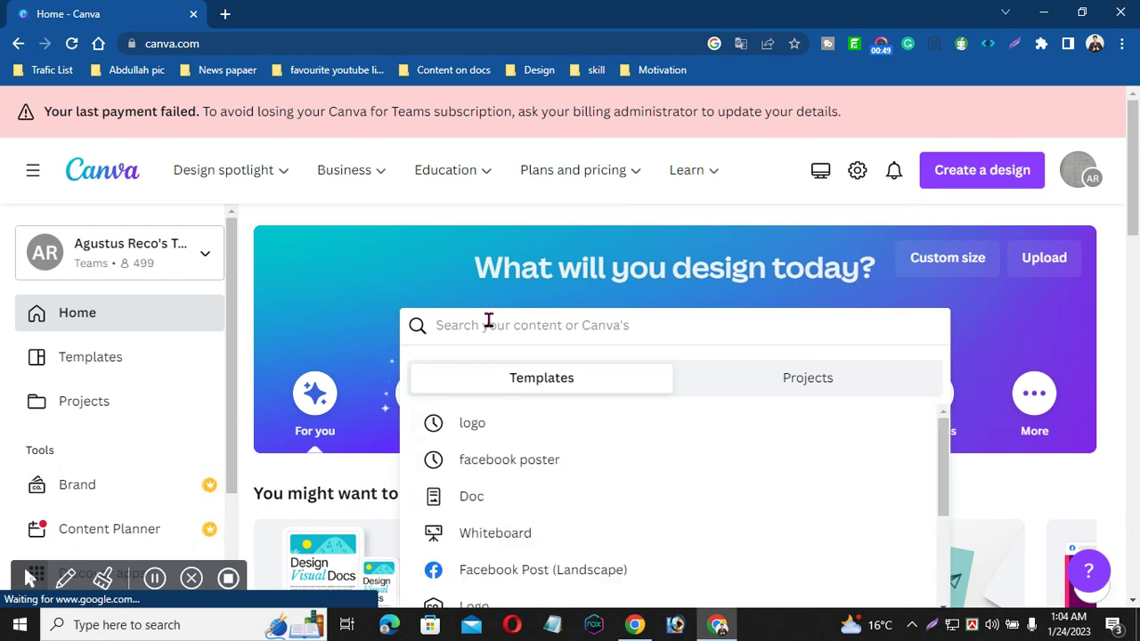
pyautogui.moveTo(644, 206)
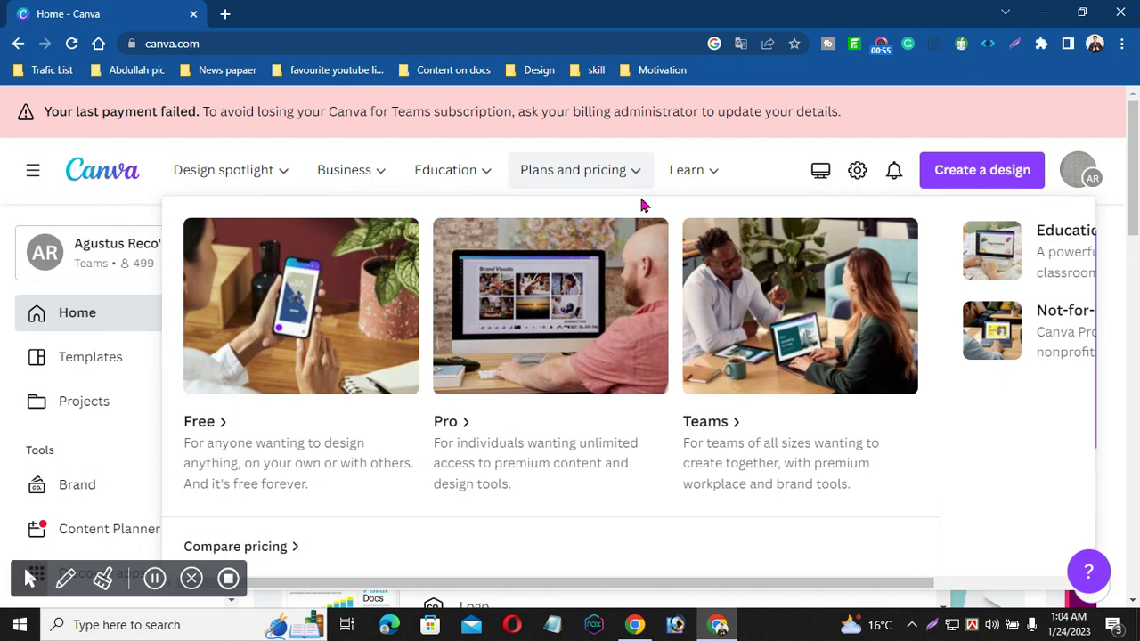
pyautogui.scroll(-3, 1136, 191)
pyautogui.scroll(3, 1138, 185)
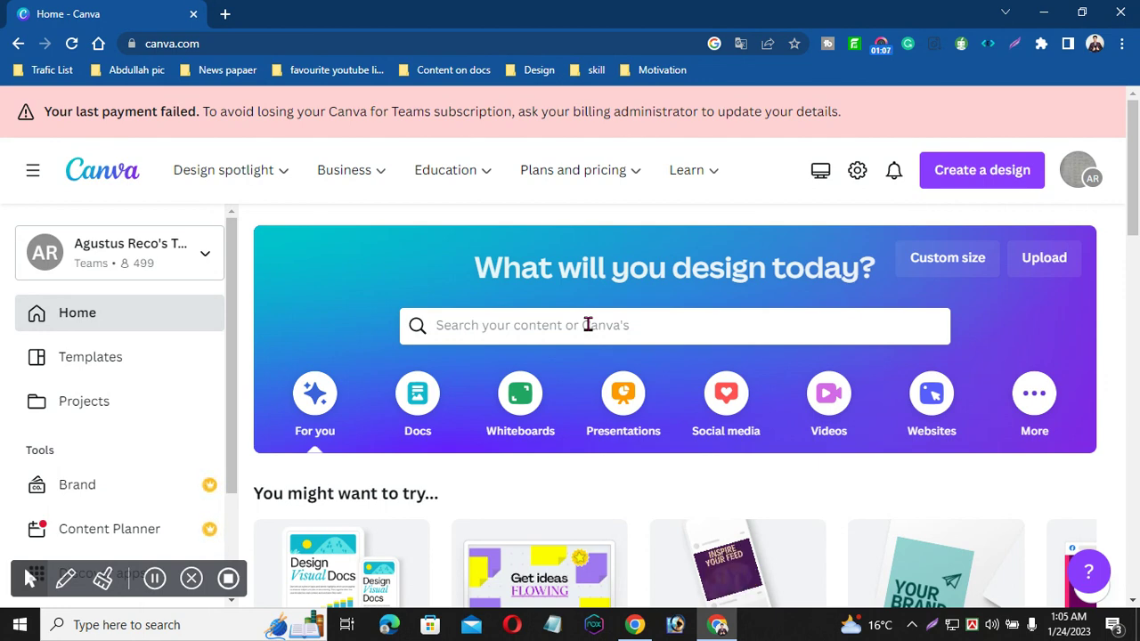
# - Search the templates for "logo" and create a blank Logo design
pyautogui.click(588, 326)
pyautogui.write('log')
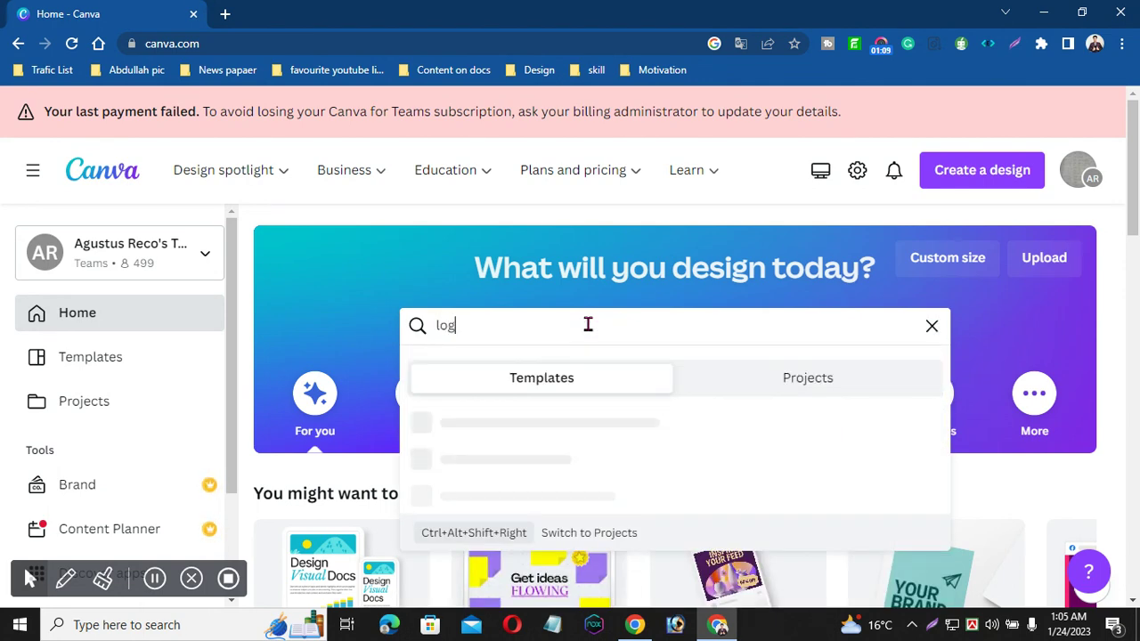
pyautogui.write('o')
pyautogui.press('Return')
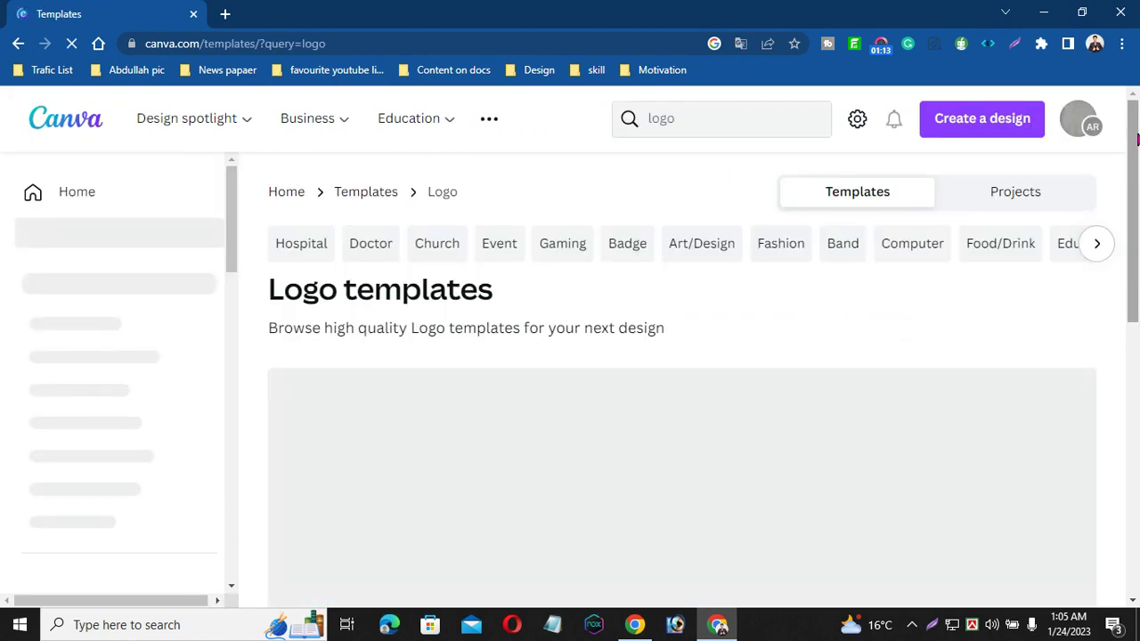
pyautogui.scroll(-3, 1138, 152)
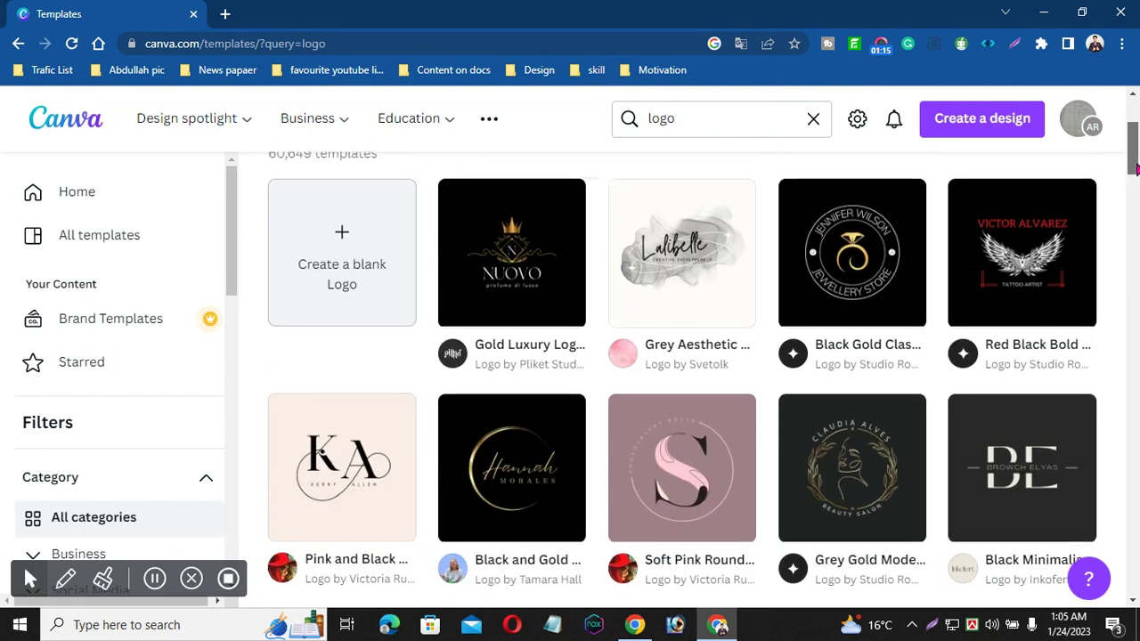
pyautogui.click(346, 254)
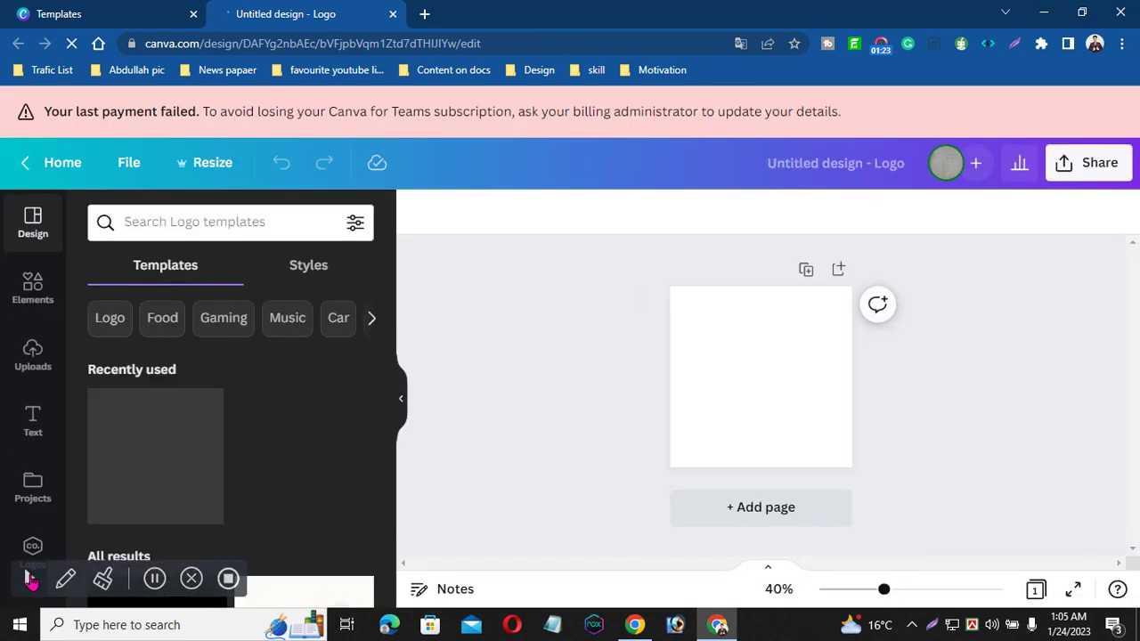
pyautogui.moveTo(32, 580)
pyautogui.click(73, 543)
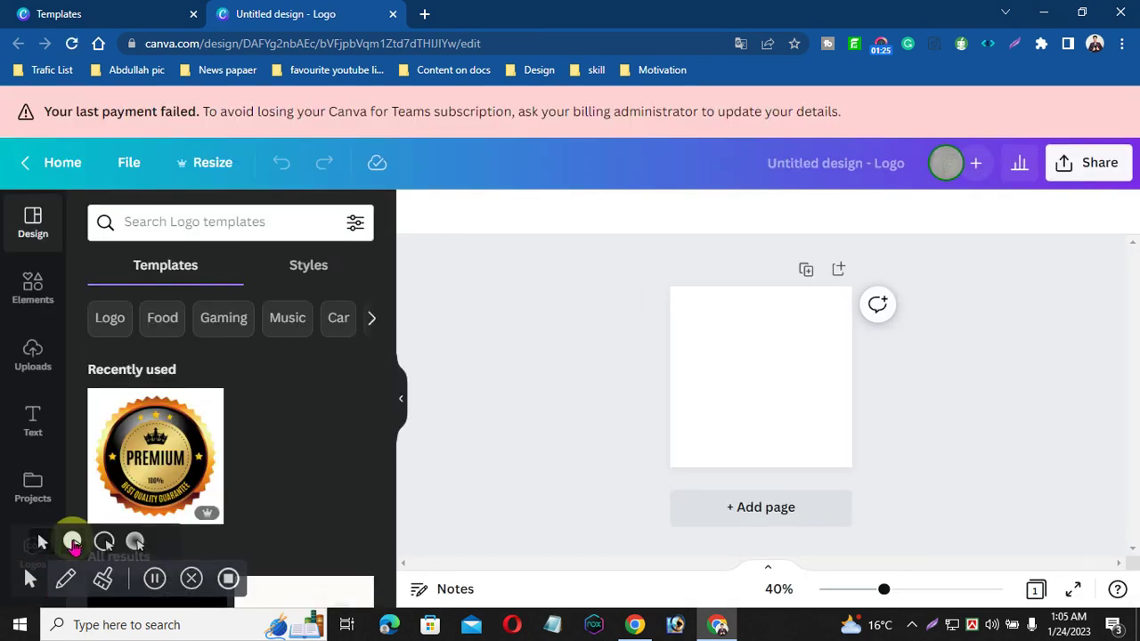
# - Search the elements for "T" and browse all matching graphics
pyautogui.click(720, 354)
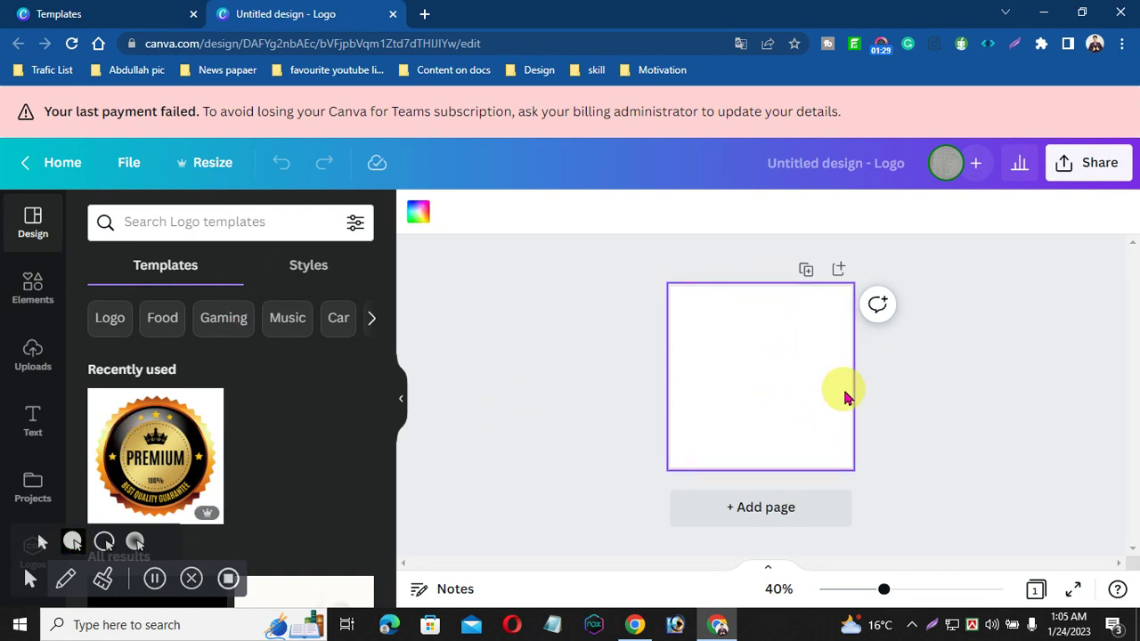
pyautogui.moveTo(885, 595); pyautogui.dragTo(902, 595)
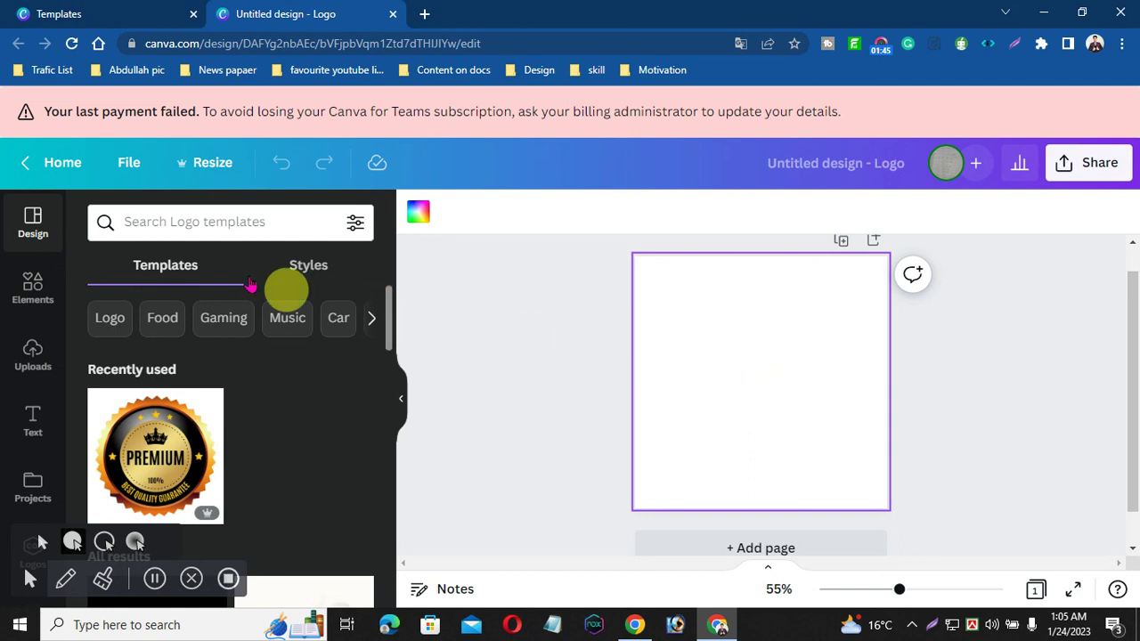
pyautogui.click(31, 290)
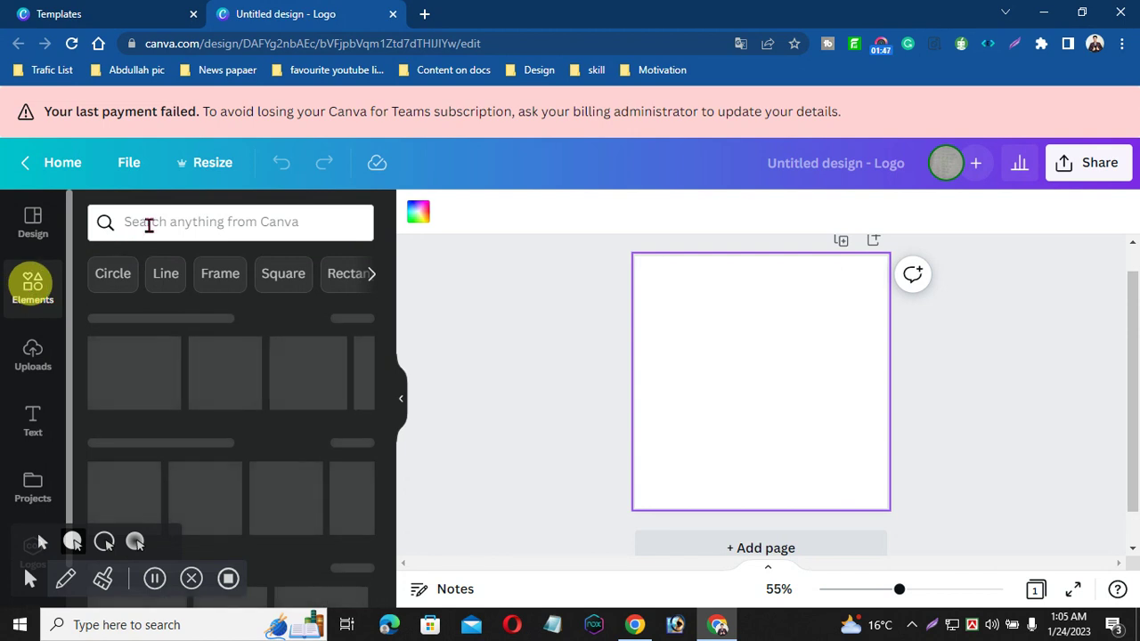
pyautogui.click(150, 223)
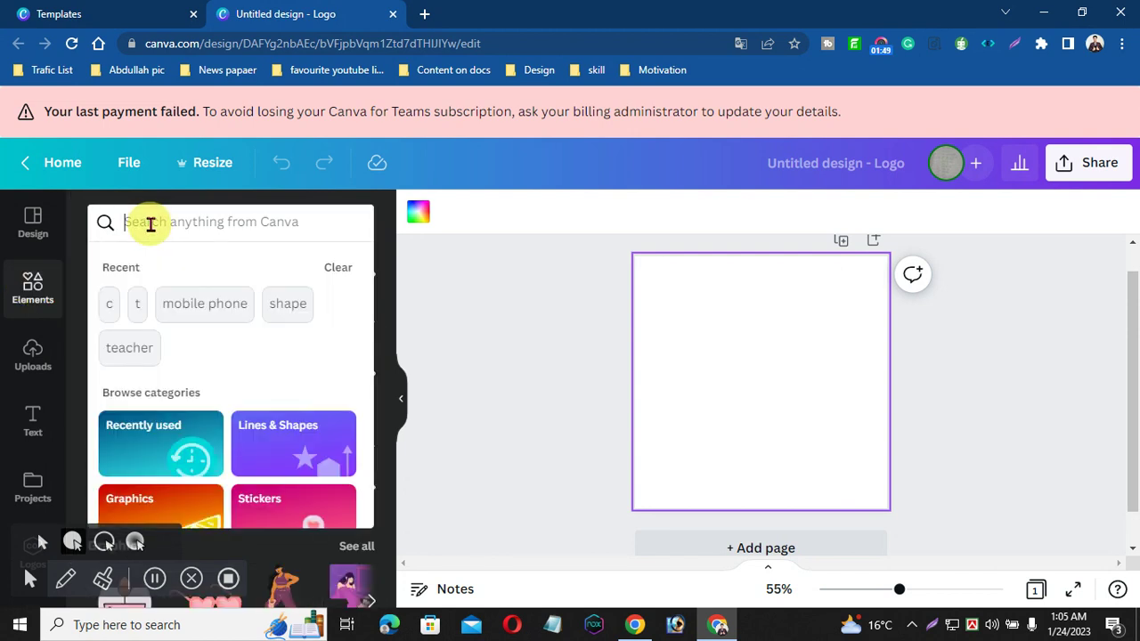
pyautogui.write('T')
pyautogui.press('Return')
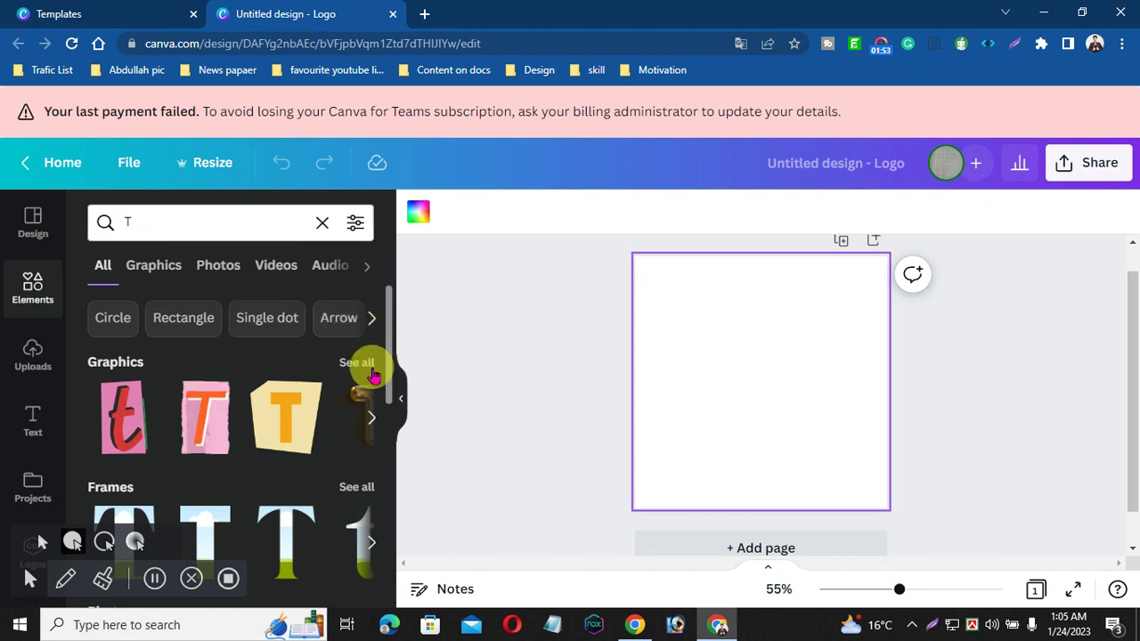
pyautogui.click(360, 363)
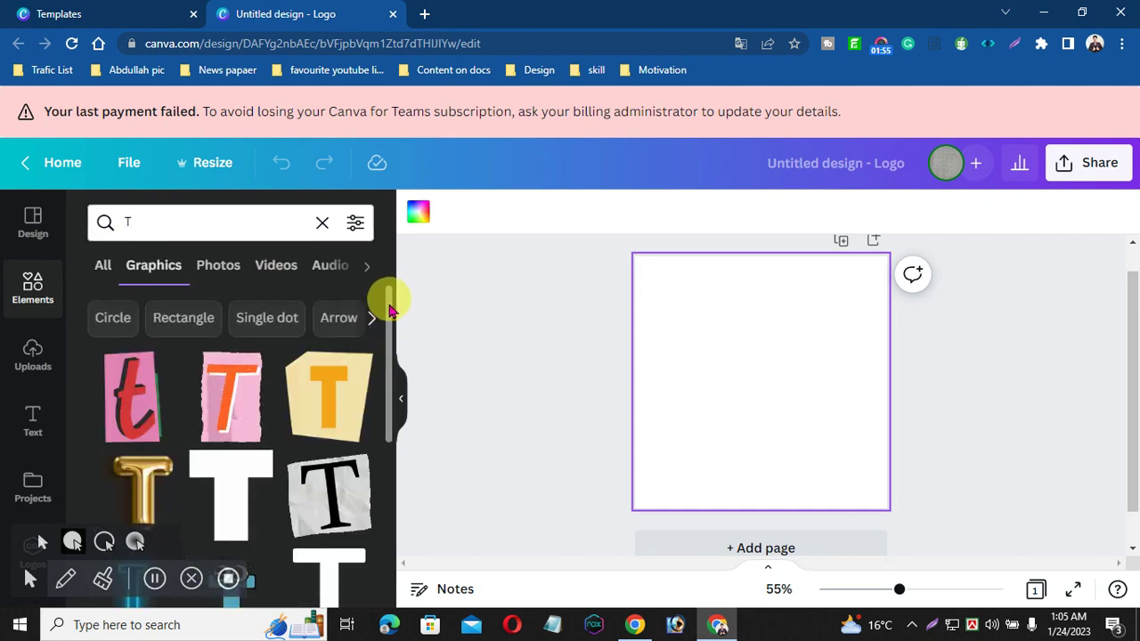
pyautogui.moveTo(387, 310)
pyautogui.mouseDown()
pyautogui.moveTo(395, 497)
pyautogui.moveTo(388, 298)
pyautogui.mouseUp()
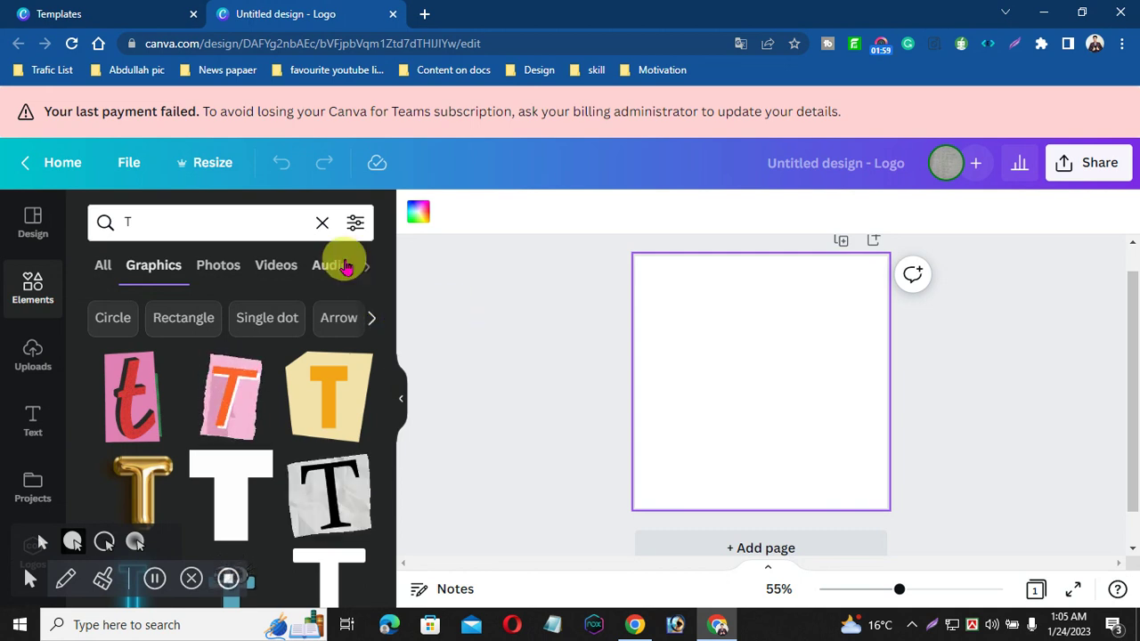
# - Add the thin T from the recently used elements, enlarge it to nearly the page height, and centre it
pyautogui.click(324, 222)
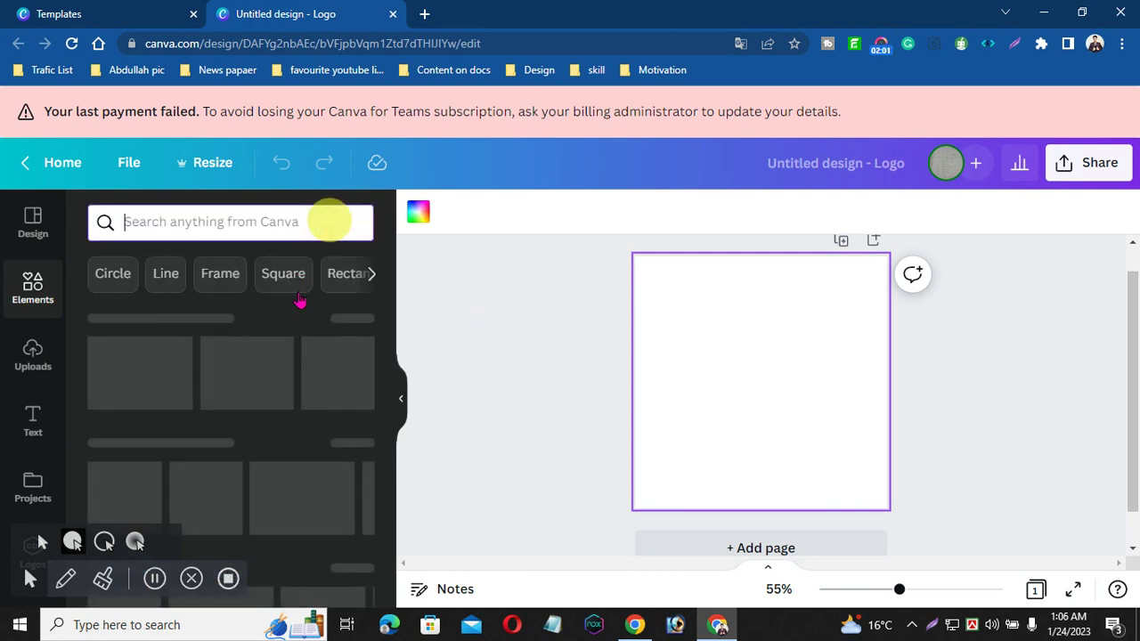
pyautogui.click(197, 365)
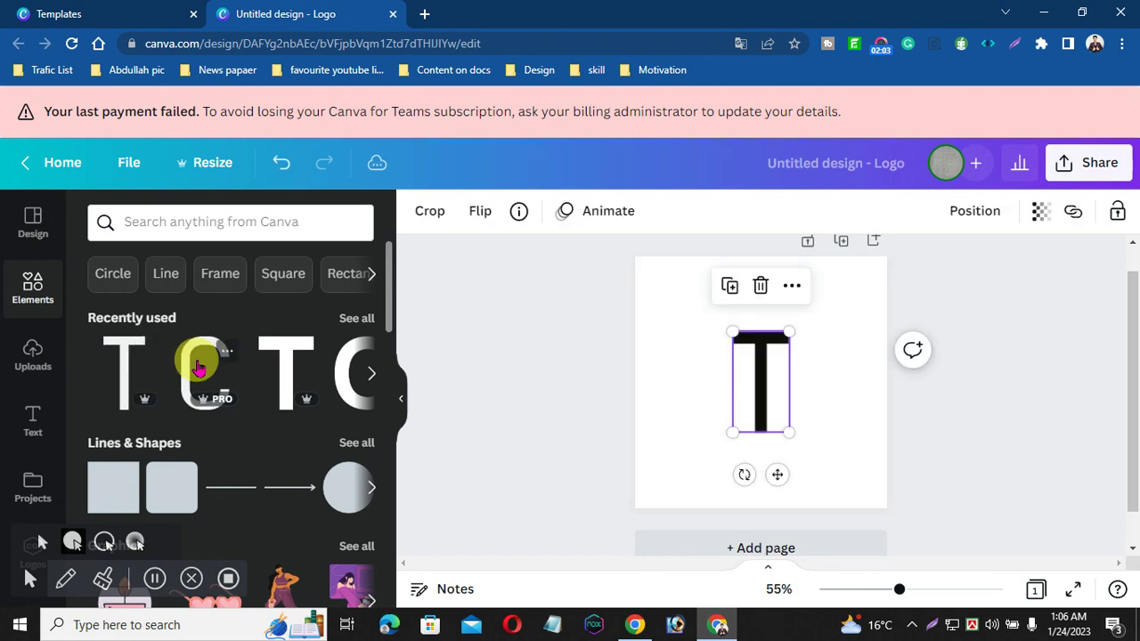
pyautogui.moveTo(732, 334); pyautogui.dragTo(662, 283)
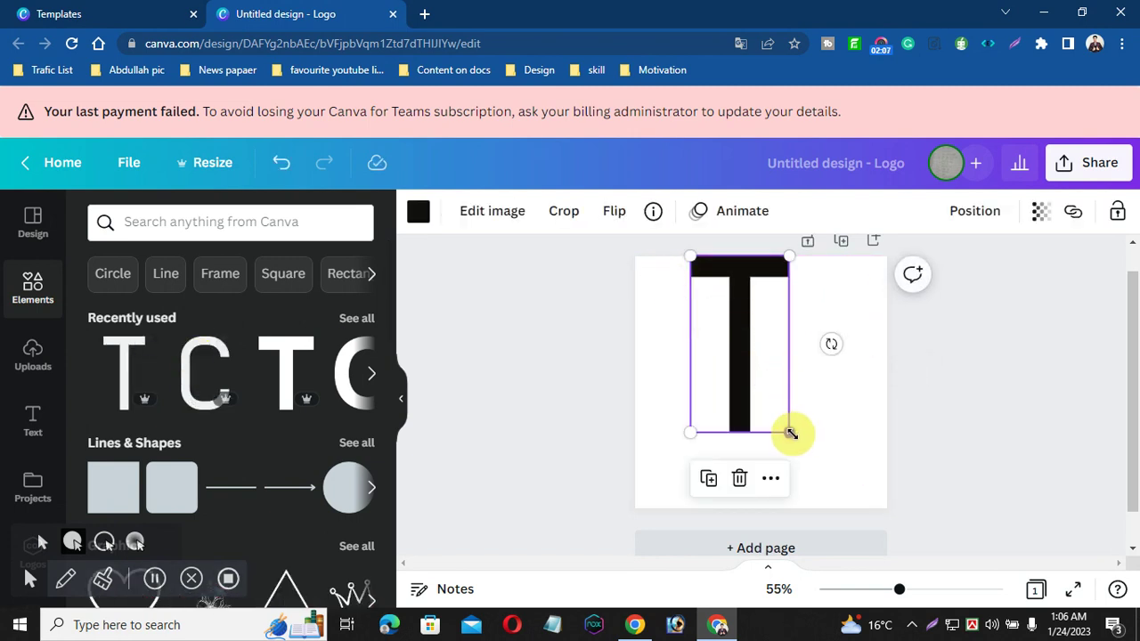
pyautogui.moveTo(790, 433); pyautogui.dragTo(849, 478)
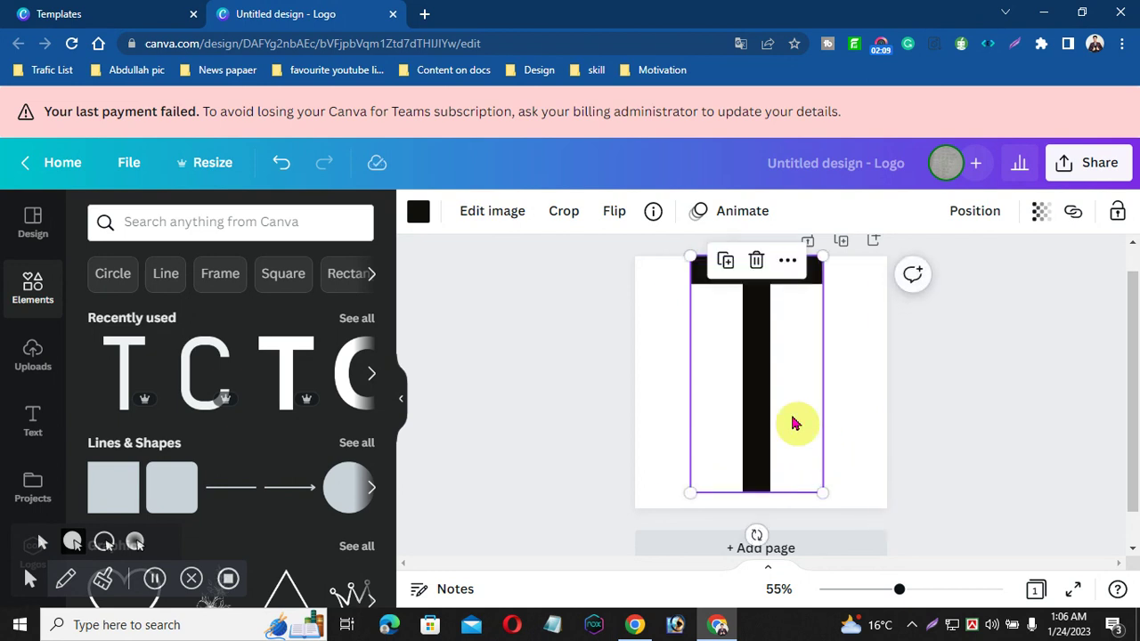
pyautogui.moveTo(753, 377); pyautogui.dragTo(754, 383)
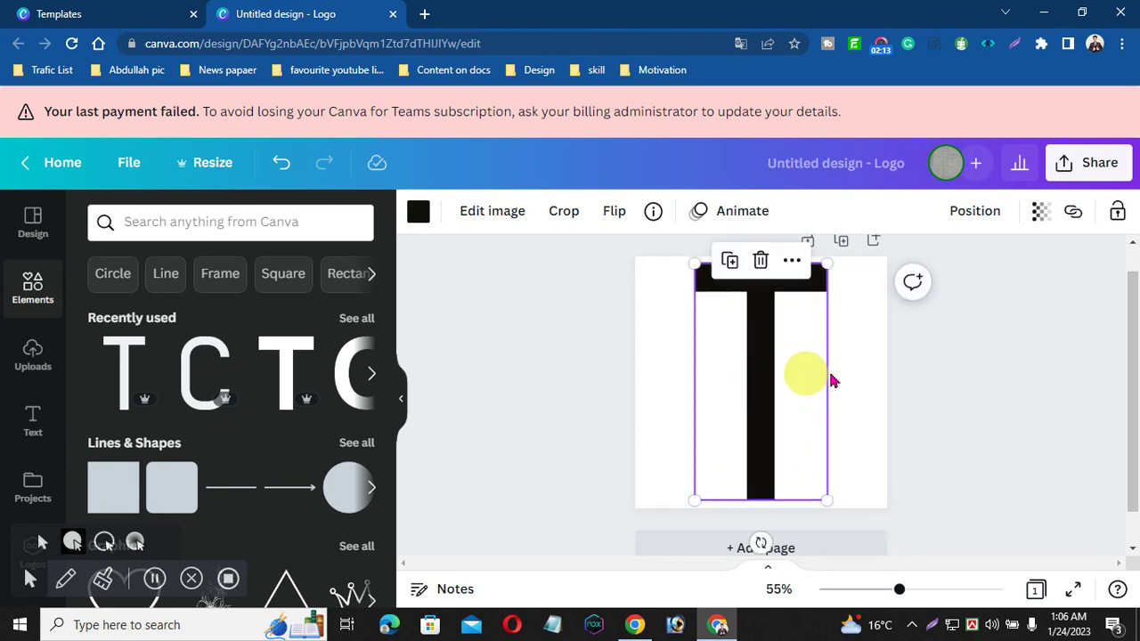
pyautogui.click(862, 378)
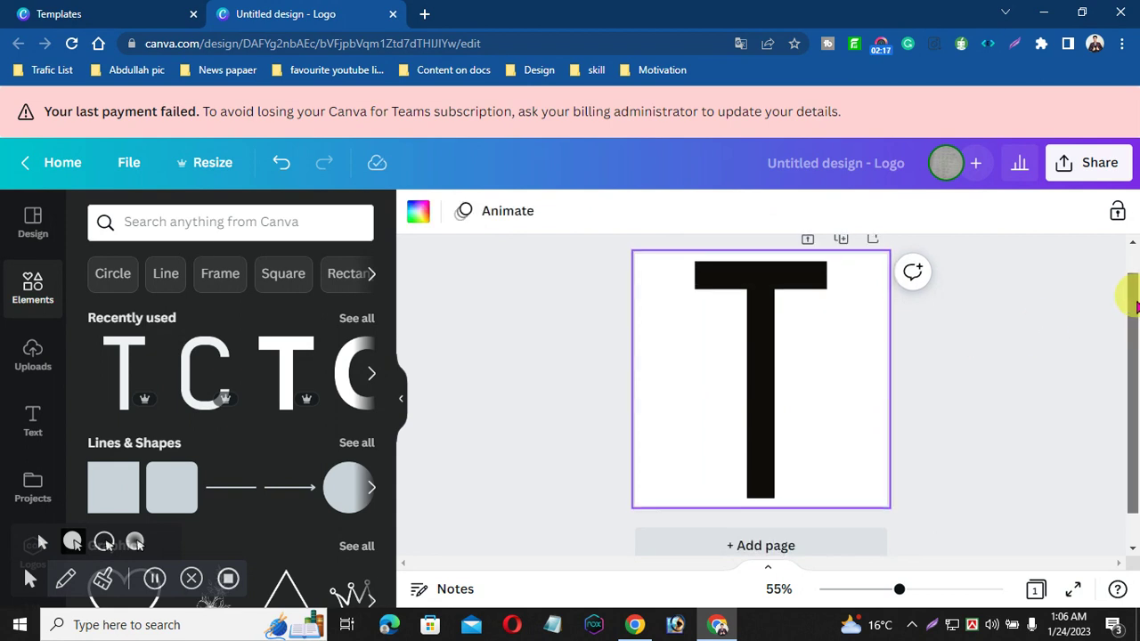
# - Add a blank second page below the page with the T
pyautogui.scroll(-1, 1131, 290)
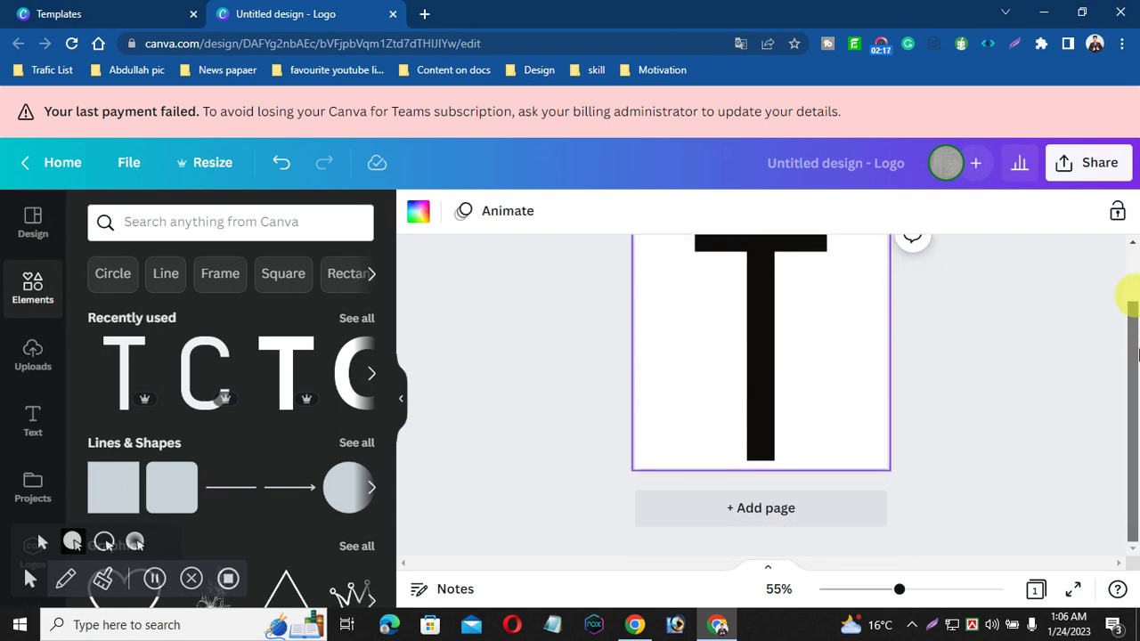
pyautogui.click(828, 509)
pyautogui.scroll(1, 1135, 471)
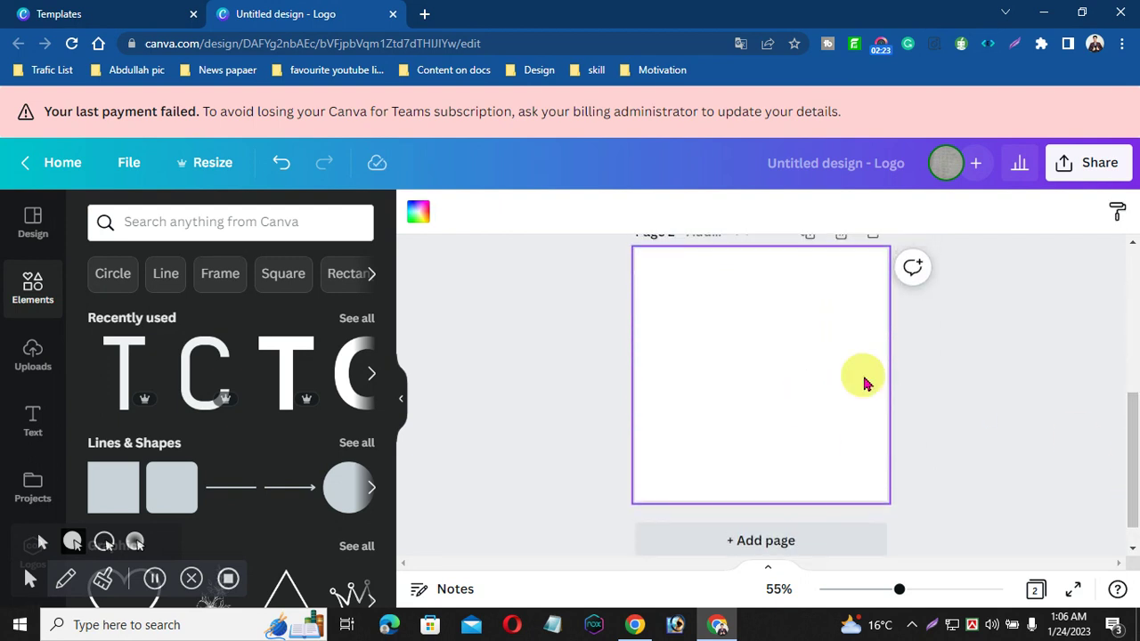
# - Search the element graphics for "c", clear the search, and add the thin rounded C from the recently used elements to page 2
pyautogui.click(158, 230)
pyautogui.write('c')
pyautogui.press('Return')
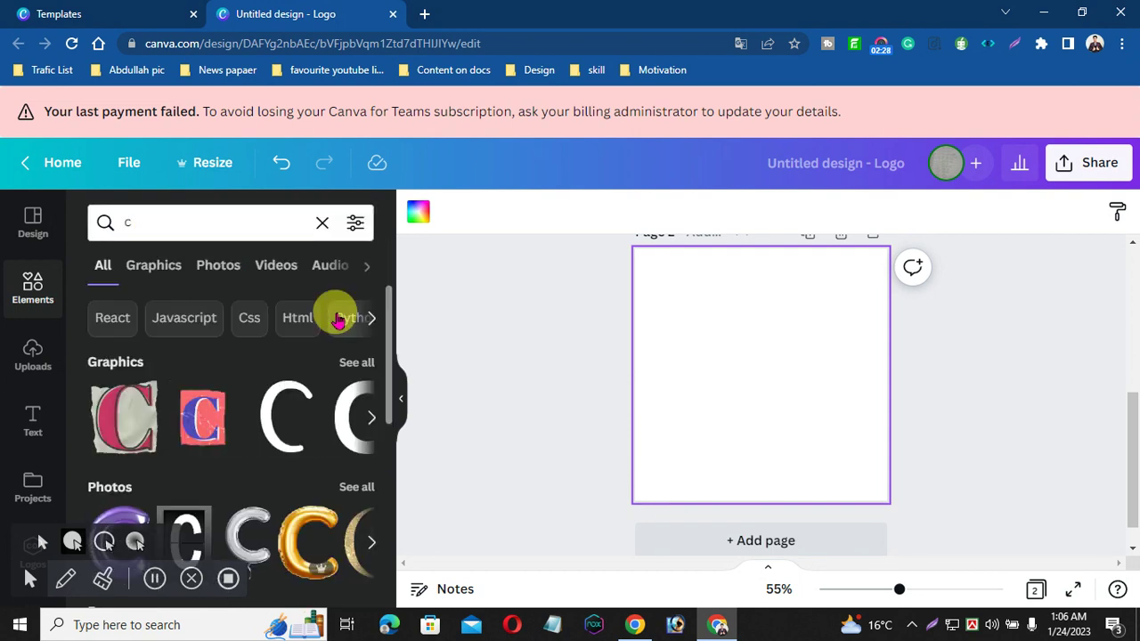
pyautogui.click(361, 360)
pyautogui.moveTo(388, 308)
pyautogui.mouseDown()
pyautogui.moveTo(394, 496)
pyautogui.moveTo(383, 300)
pyautogui.mouseUp()
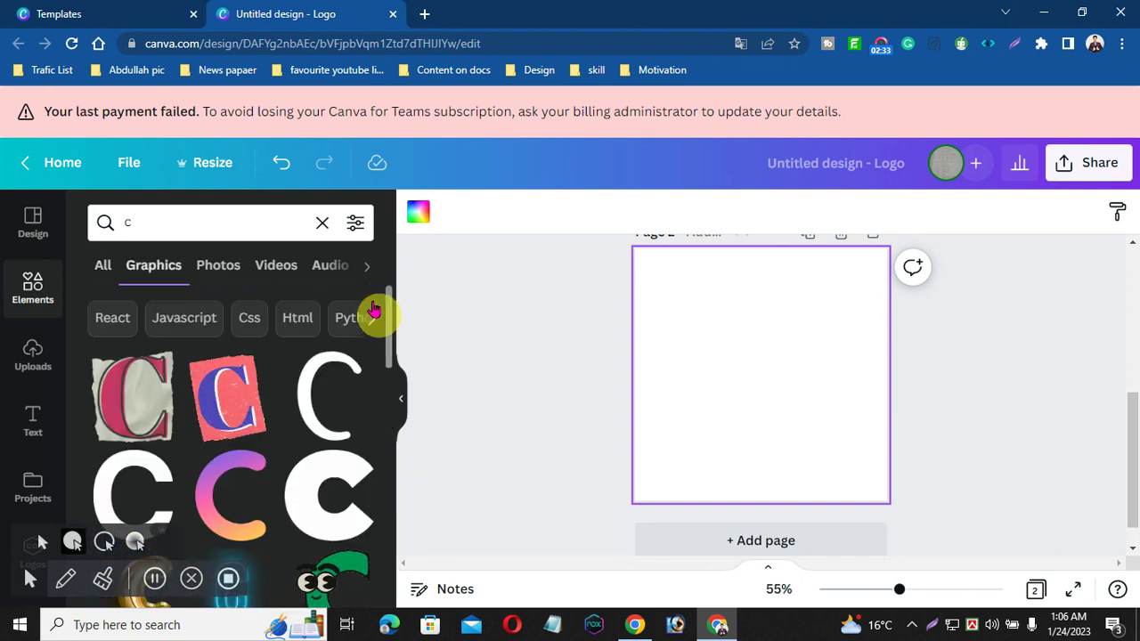
pyautogui.click(322, 222)
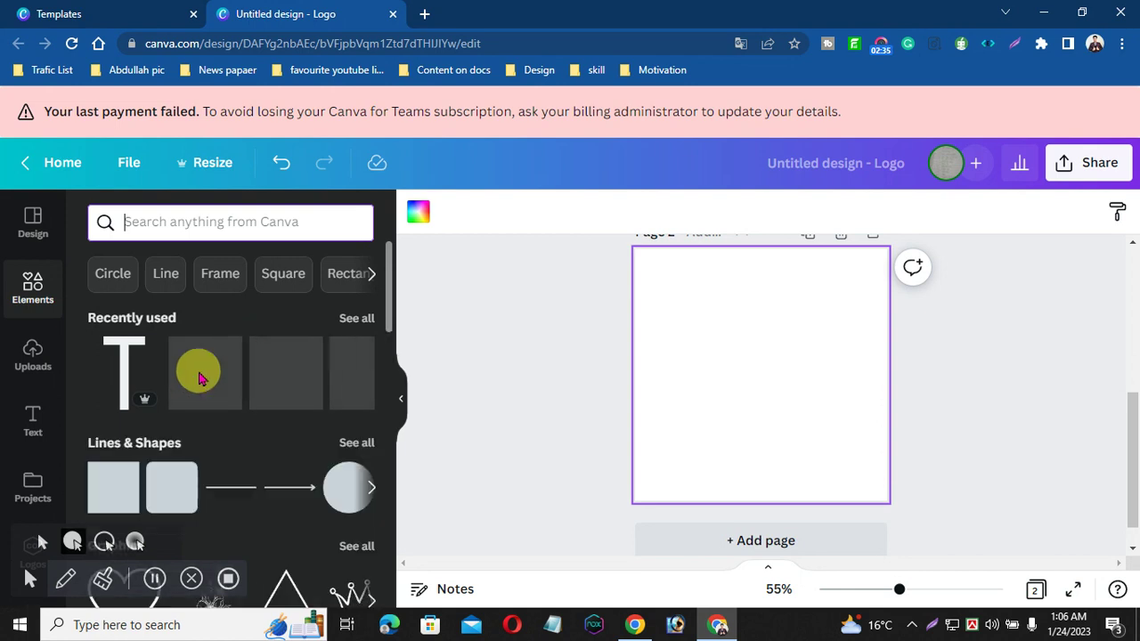
pyautogui.click(209, 385)
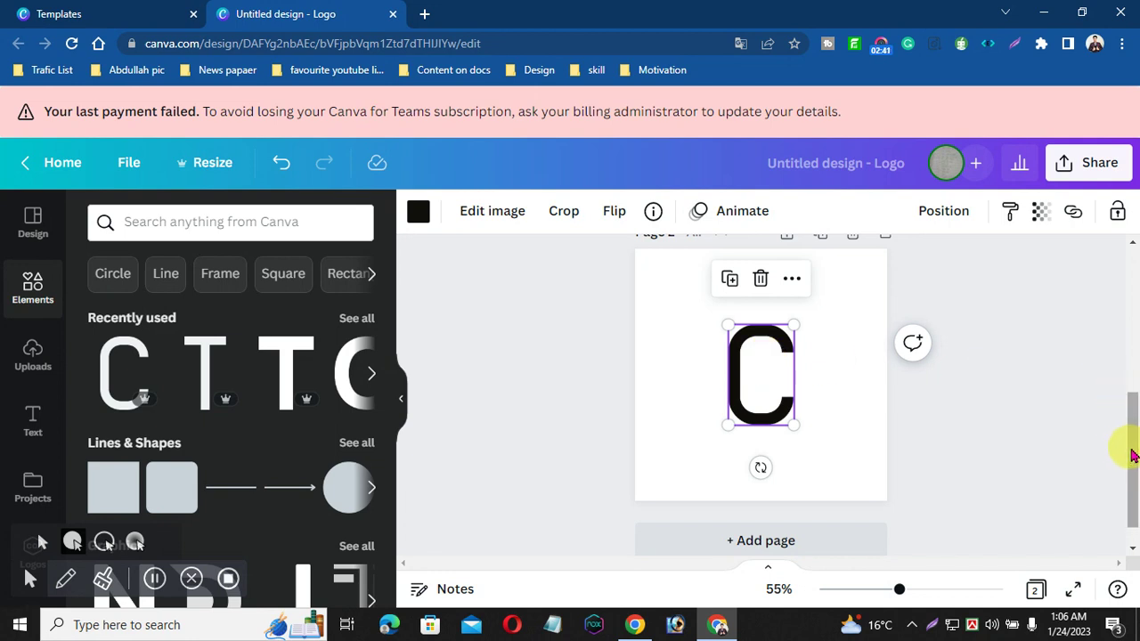
# - Paste a copy of the C over the T on page 1 and enlarge it to about two-thirds of the page height
pyautogui.moveTo(1128, 448); pyautogui.dragTo(1125, 306)
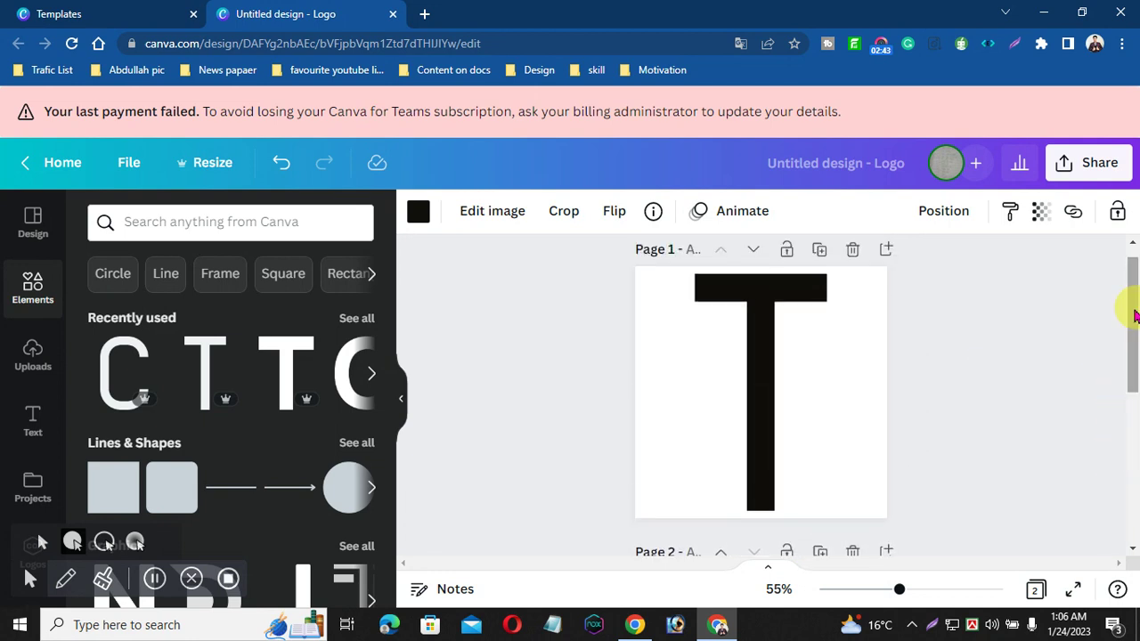
pyautogui.click(653, 393)
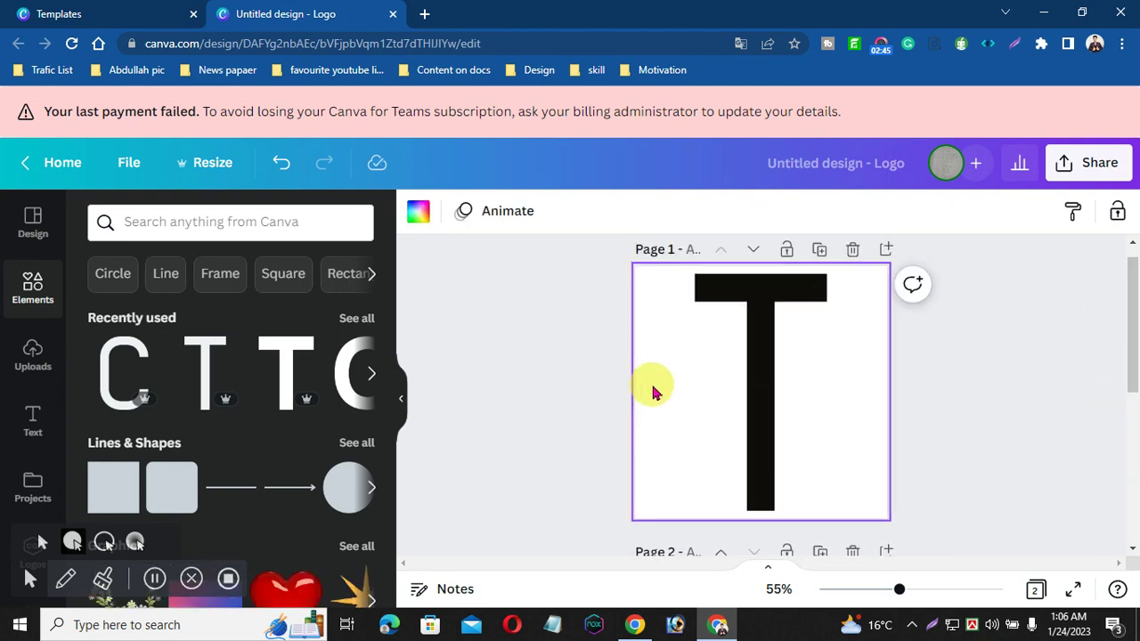
pyautogui.hotkey('ctrl', 'v')
pyautogui.moveTo(795, 433); pyautogui.dragTo(802, 459)
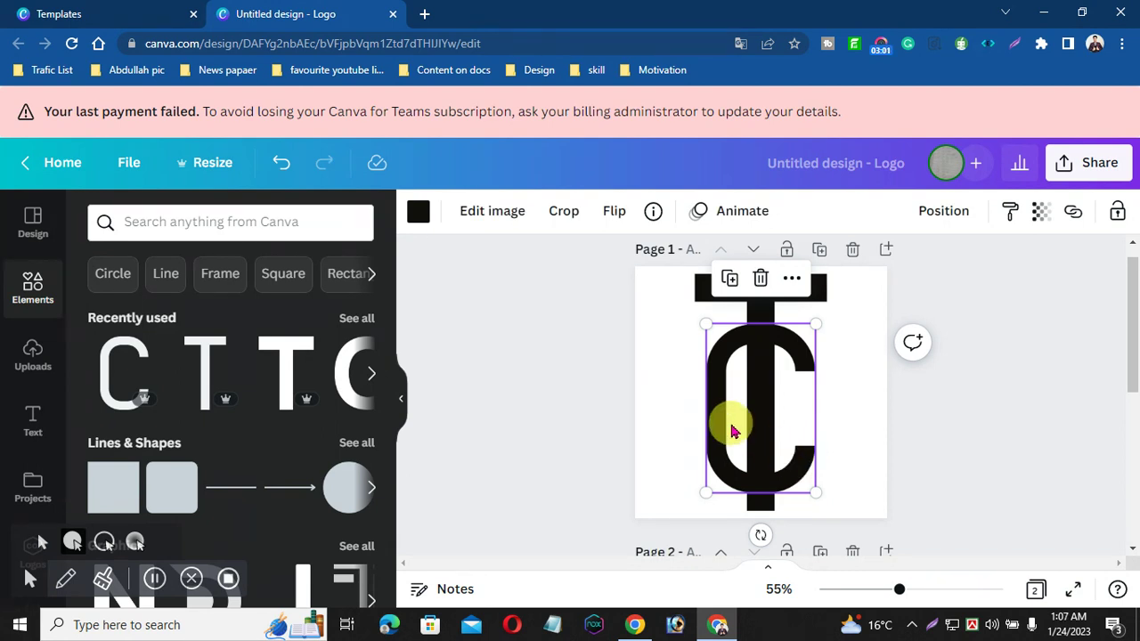
# - Remove the enlarged C from page 1 and put it on page 2 in place of the small C
pyautogui.click(759, 280)
pyautogui.moveTo(1132, 263); pyautogui.dragTo(1129, 364)
pyautogui.click(778, 448)
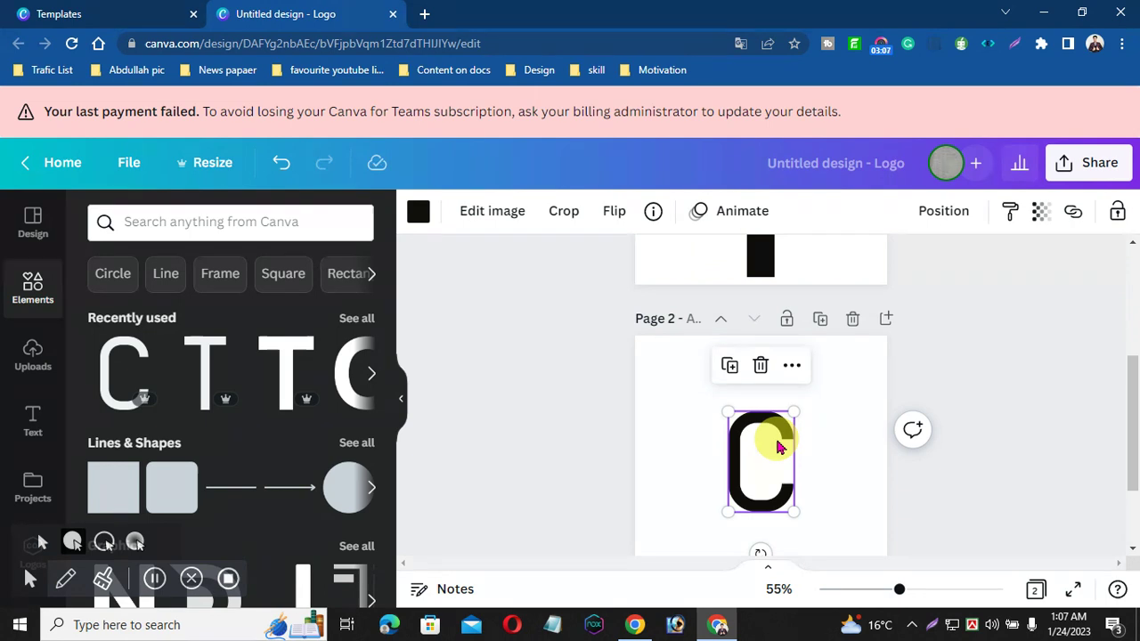
pyautogui.press('Delete')
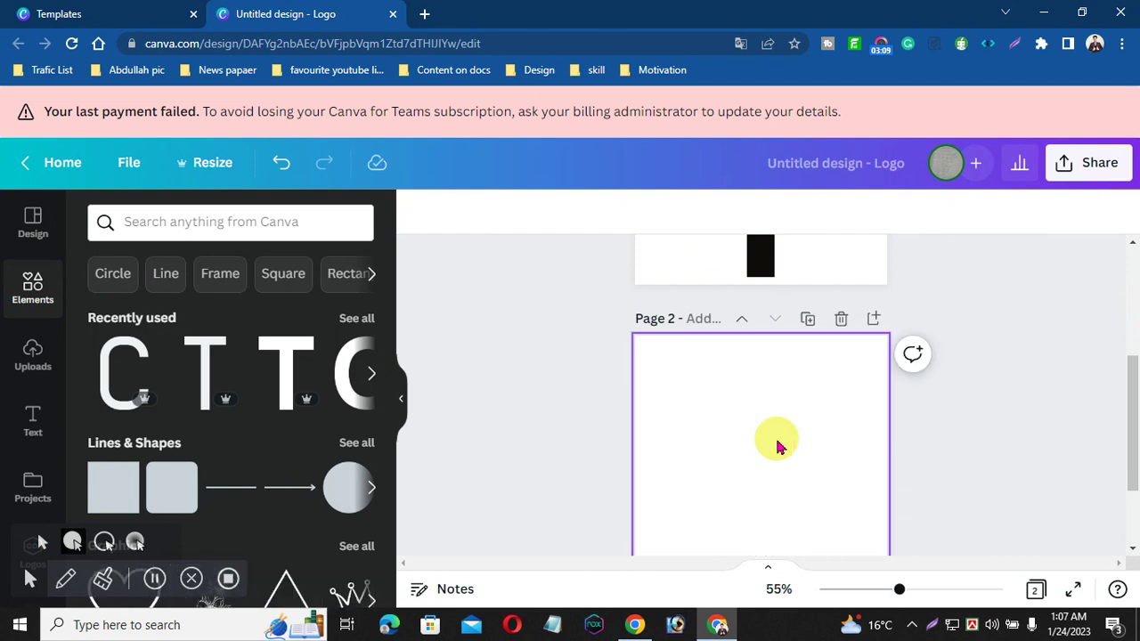
pyautogui.hotkey('ctrl', 'z')
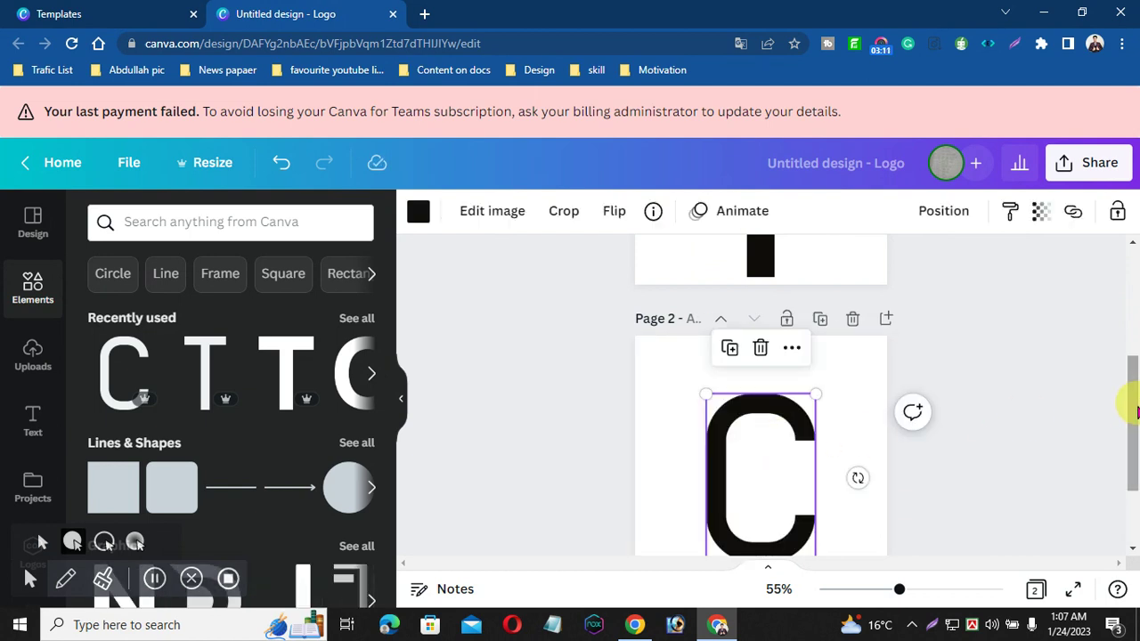
# - Select page 1's background and open the full collection of colour palettes from the design styles
pyautogui.moveTo(1136, 412); pyautogui.dragTo(1137, 319)
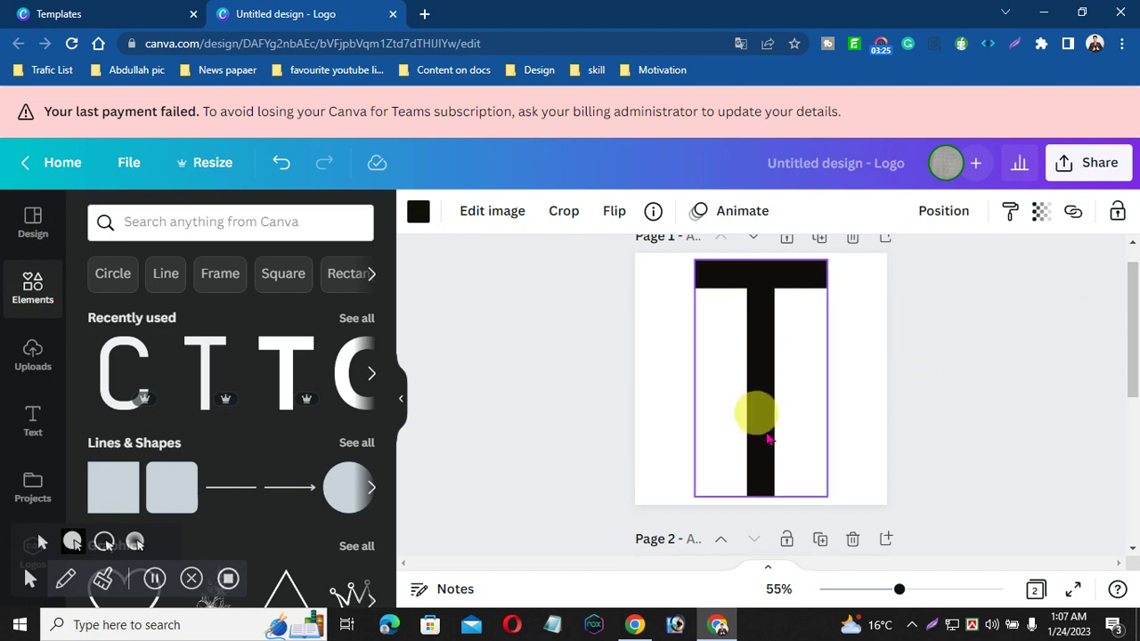
pyautogui.click(668, 324)
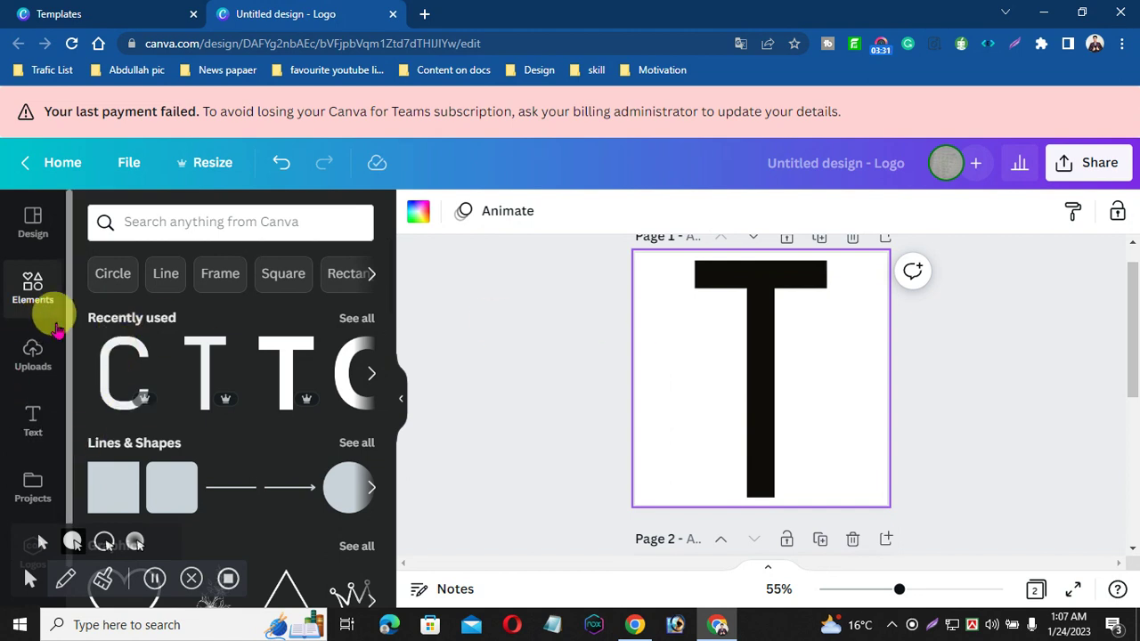
pyautogui.scroll(-1, 68, 278)
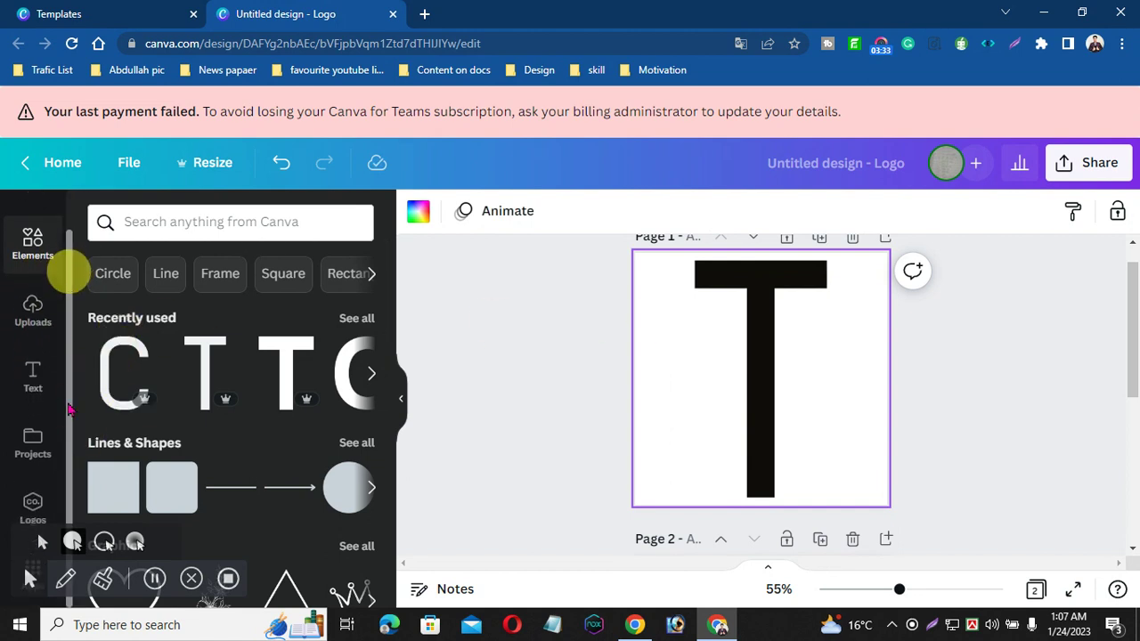
pyautogui.scroll(1, 66, 267)
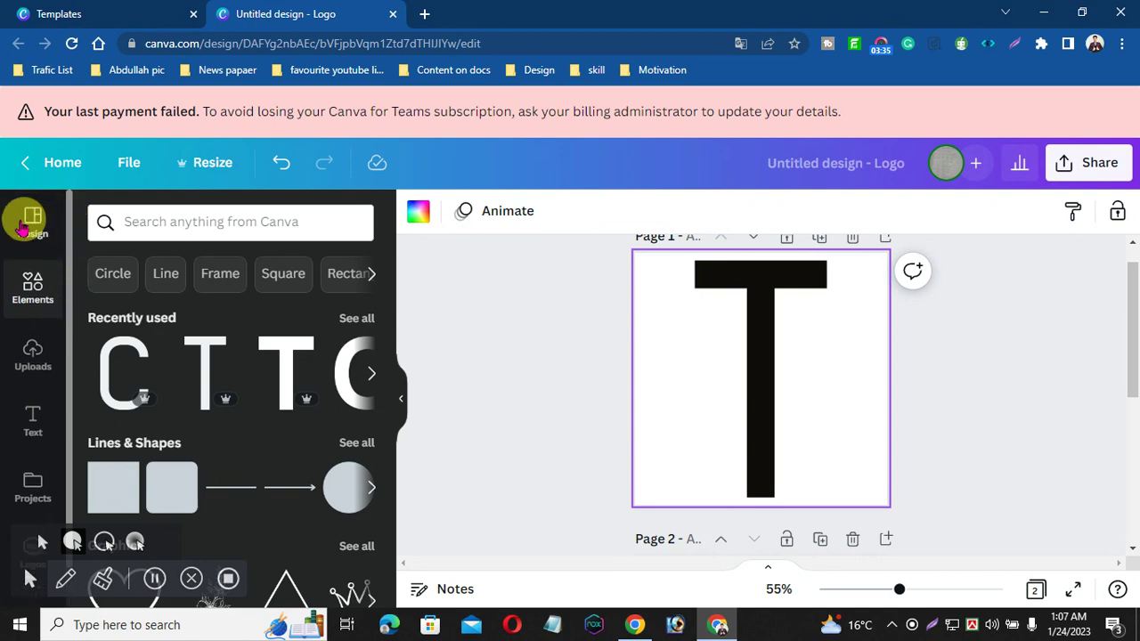
pyautogui.click(32, 223)
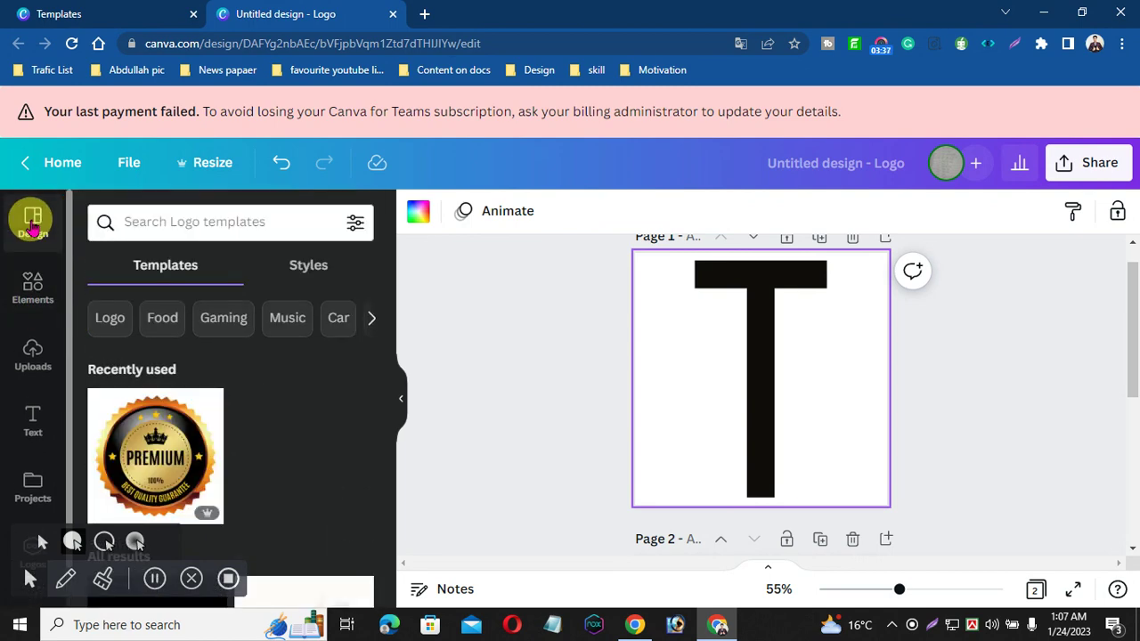
pyautogui.click(308, 275)
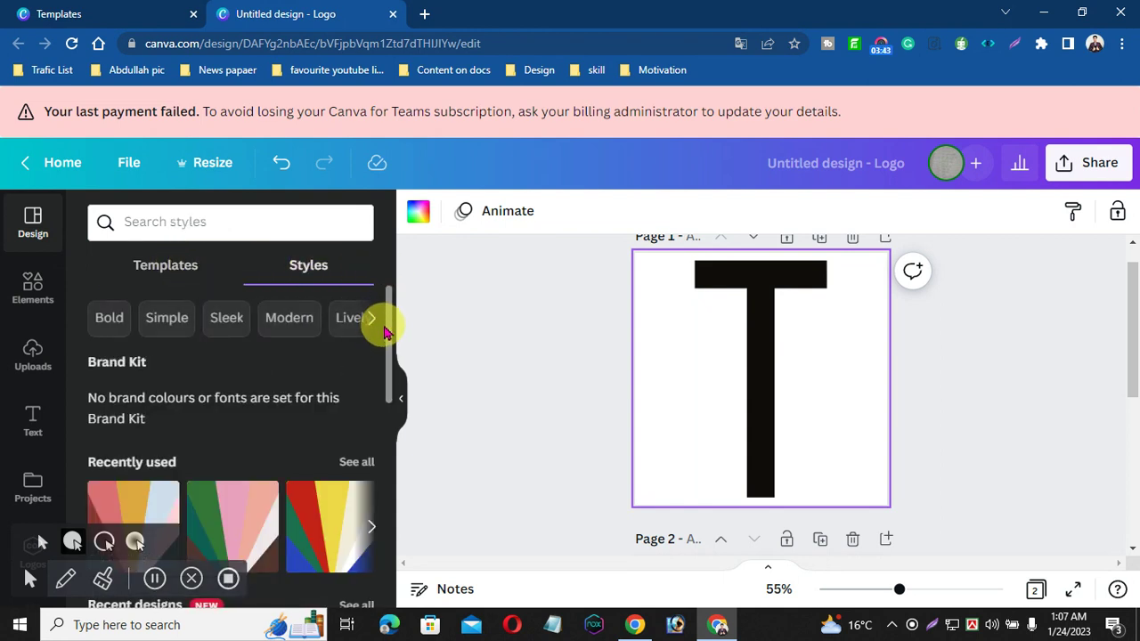
pyautogui.moveTo(386, 330); pyautogui.dragTo(413, 466)
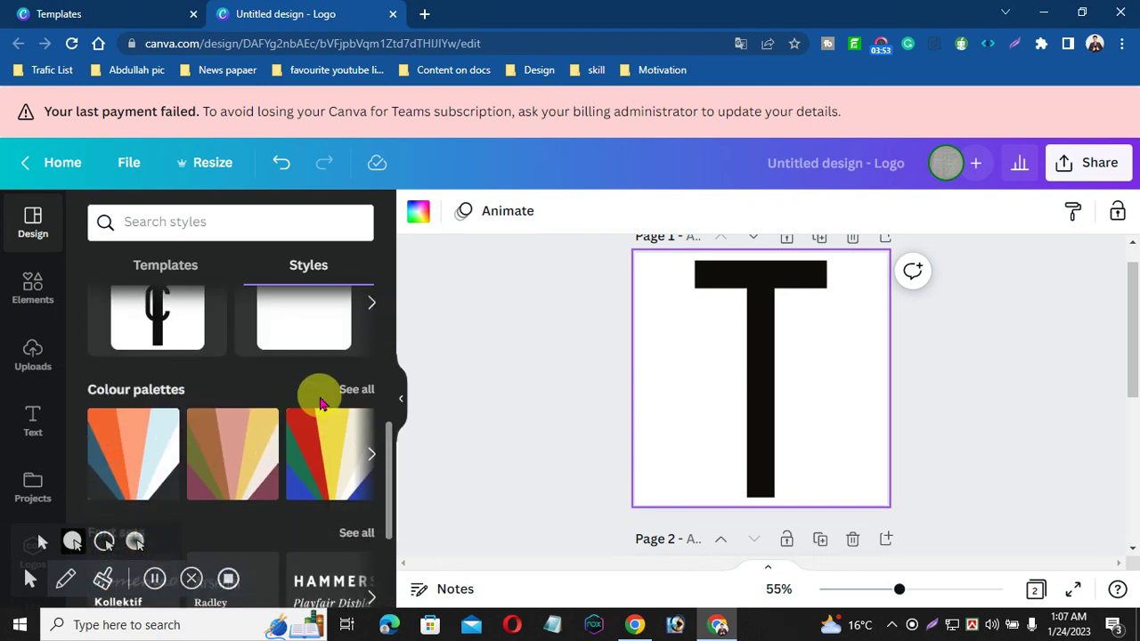
pyautogui.scroll(-3, 384, 437)
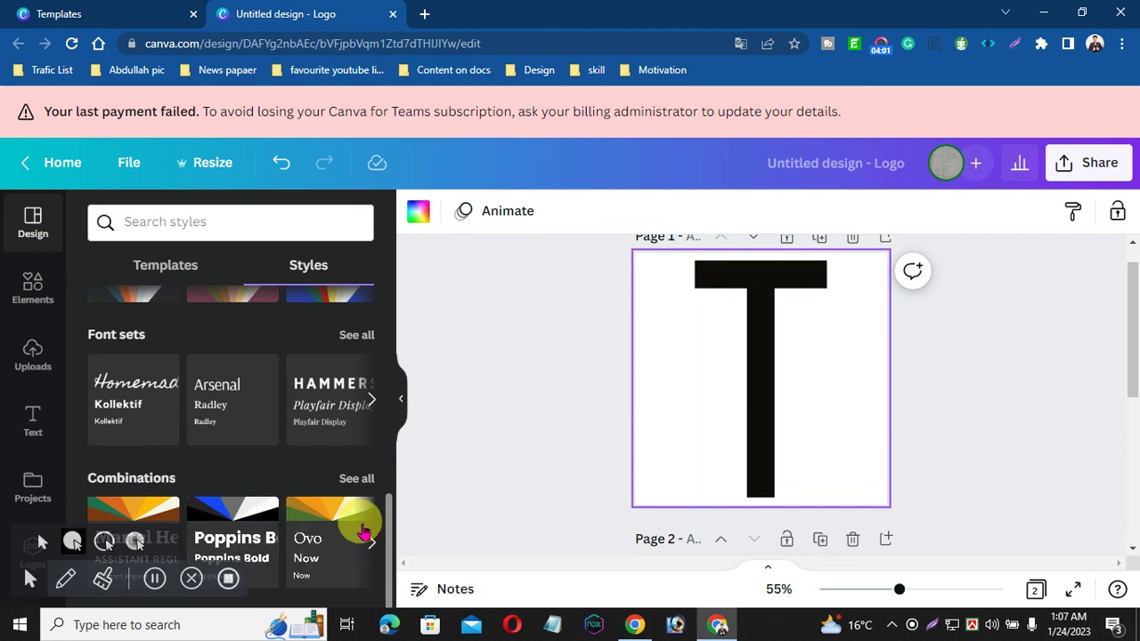
pyautogui.moveTo(389, 469); pyautogui.dragTo(399, 449)
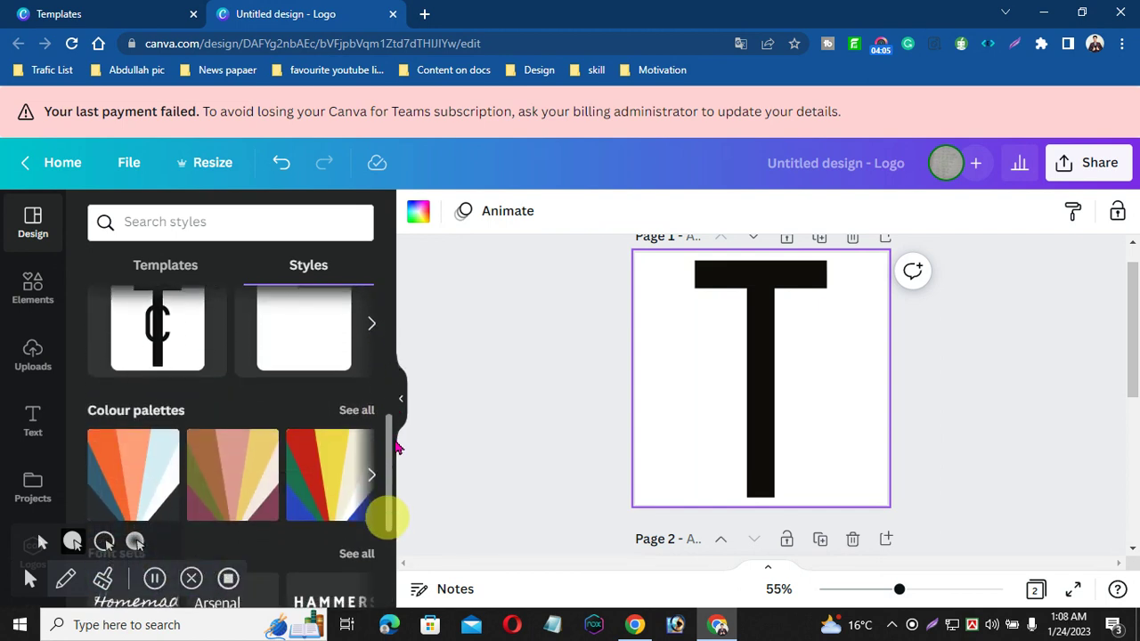
pyautogui.click(353, 415)
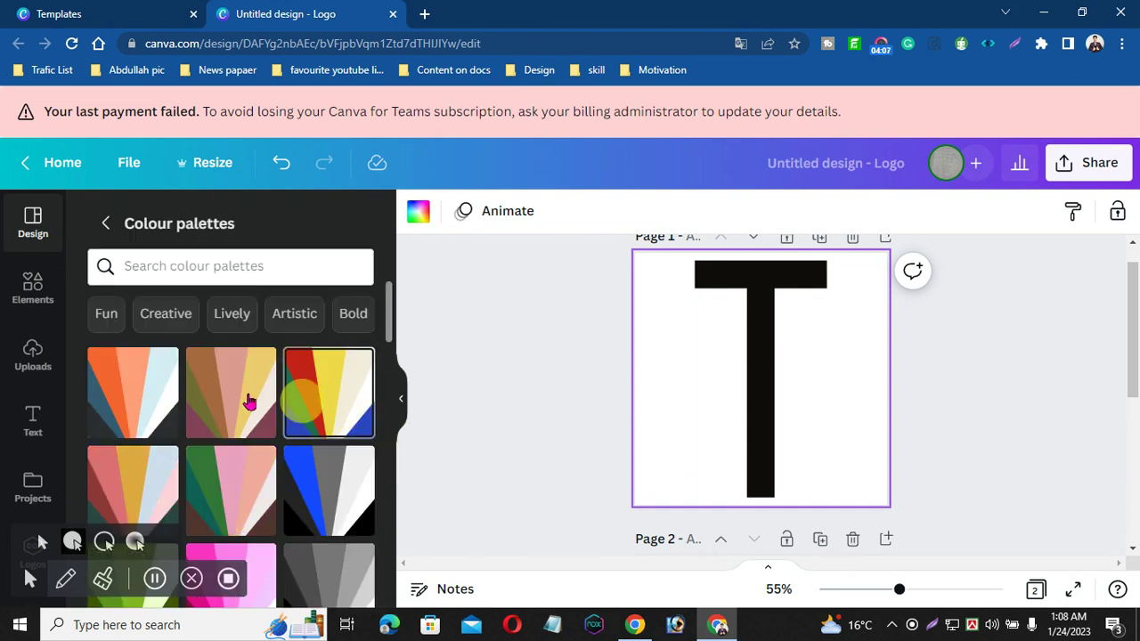
# - Try several colour palettes on page 1 and apply the one giving a yellow background with a plum T
pyautogui.click(162, 385)
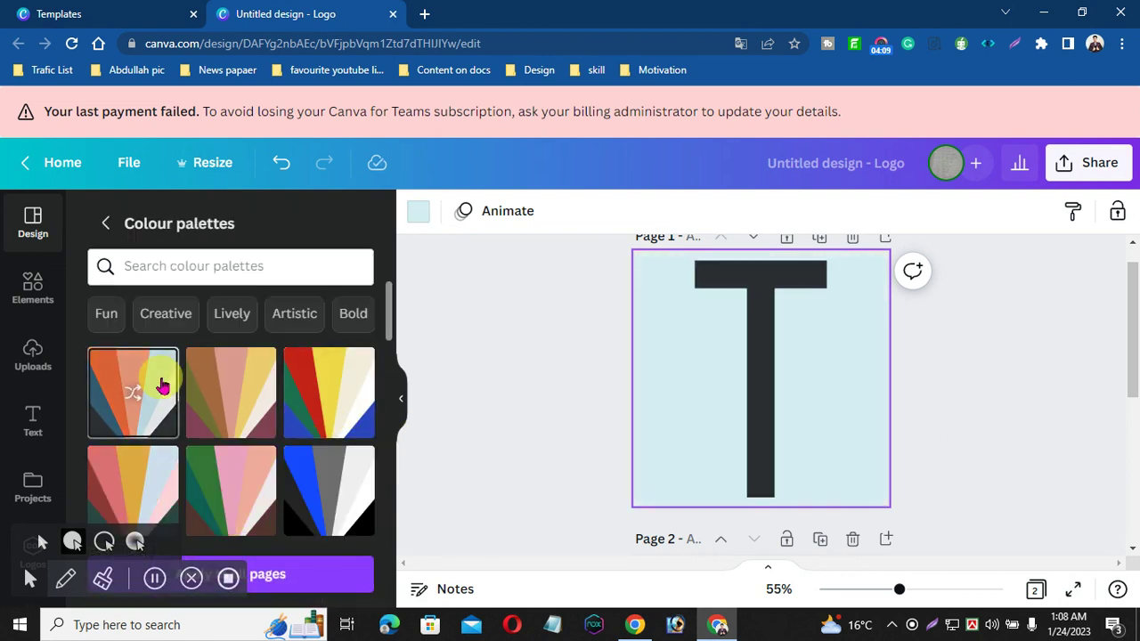
pyautogui.click(223, 386)
pyautogui.click(326, 392)
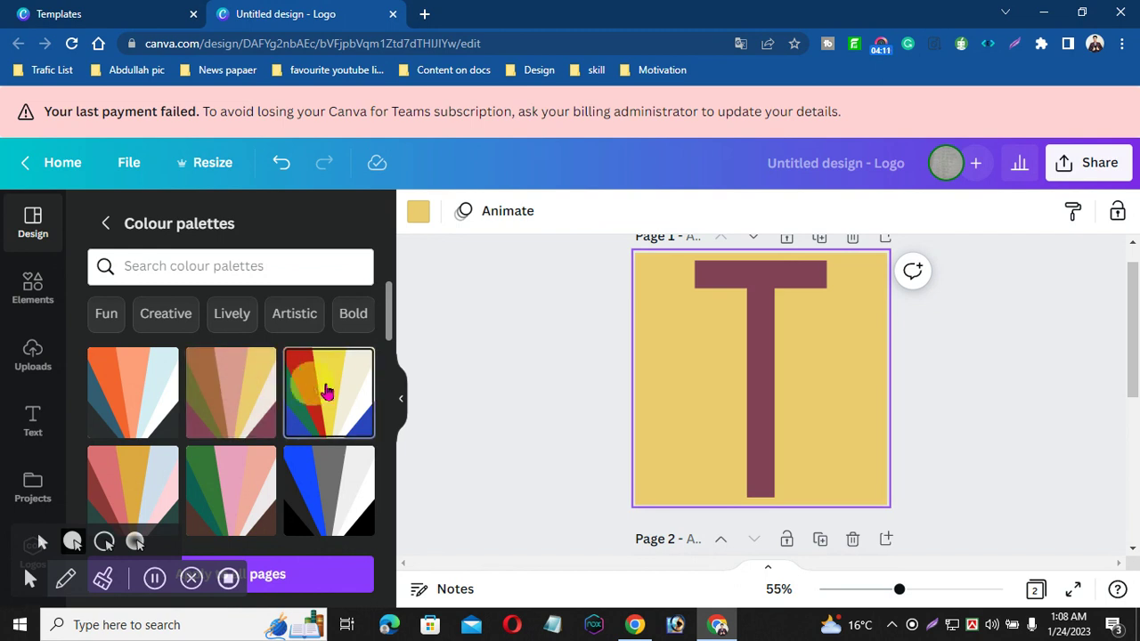
pyautogui.click(227, 390)
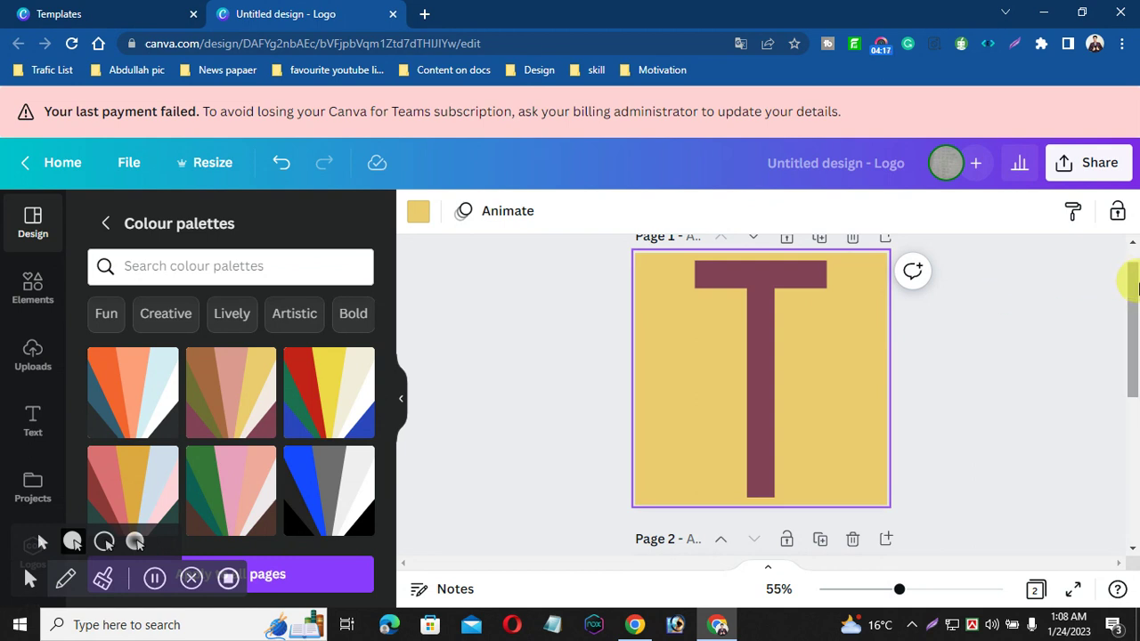
# - Add a blank third page below the page with the C
pyautogui.scroll(-5, 1136, 283)
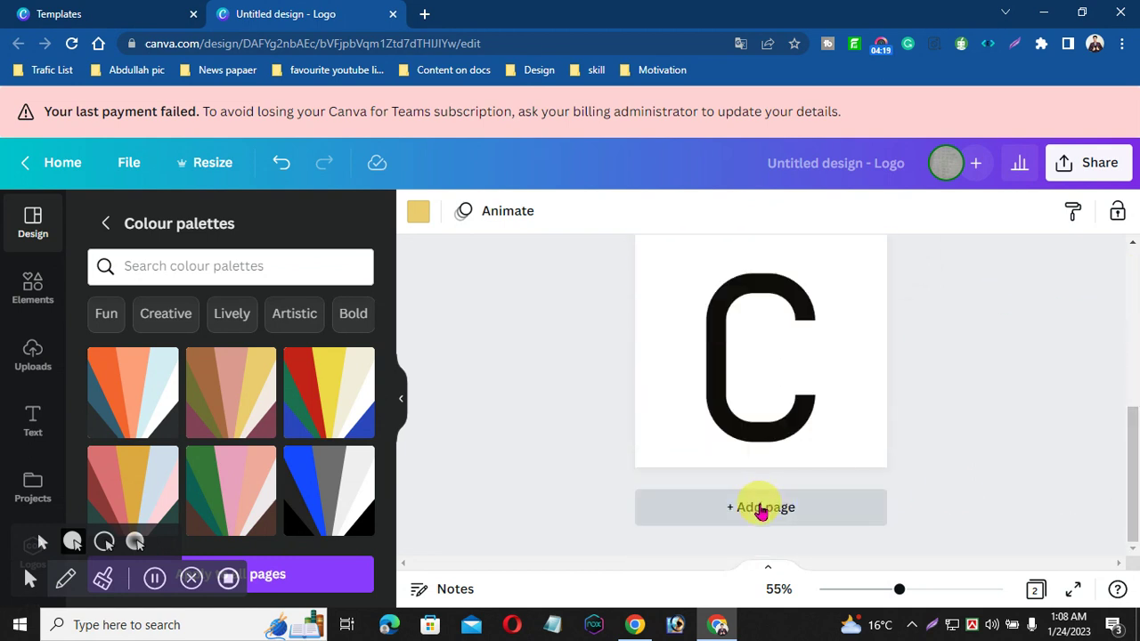
pyautogui.click(759, 507)
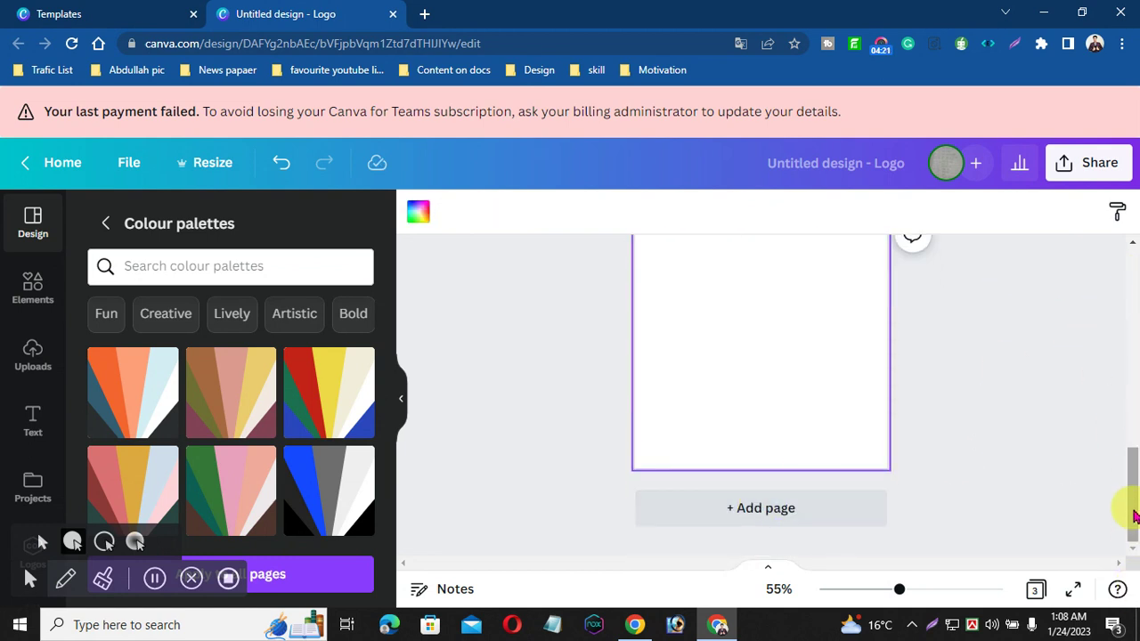
# - Recolour page 2 with the palette that gives a dark red background and a pale blue C
pyautogui.scroll(4, 1134, 512)
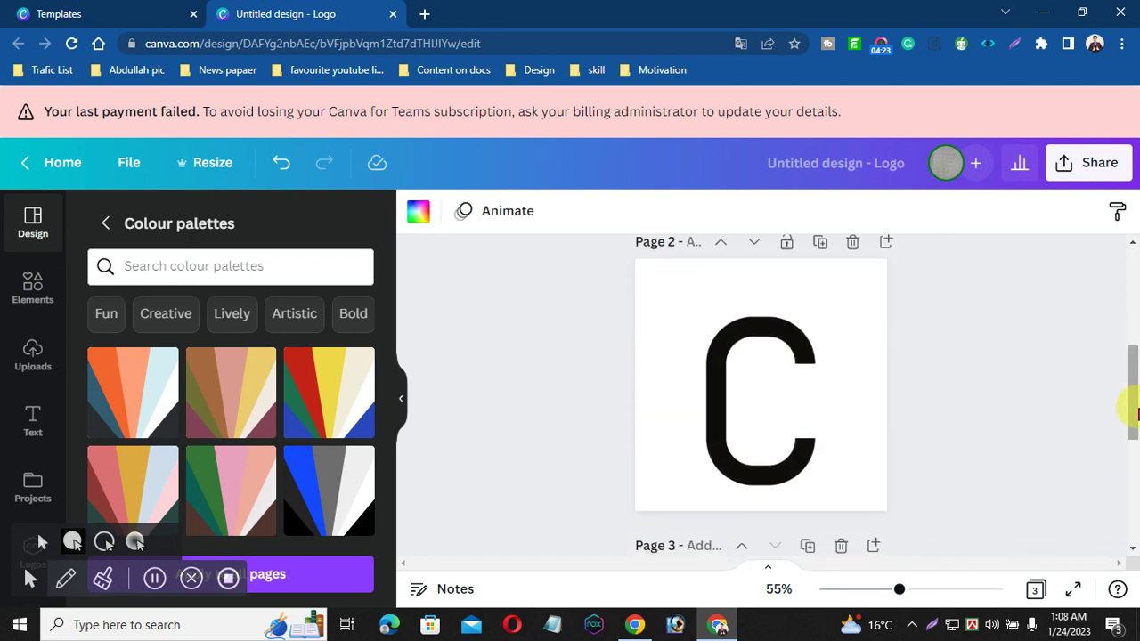
pyautogui.click(786, 437)
pyautogui.click(845, 415)
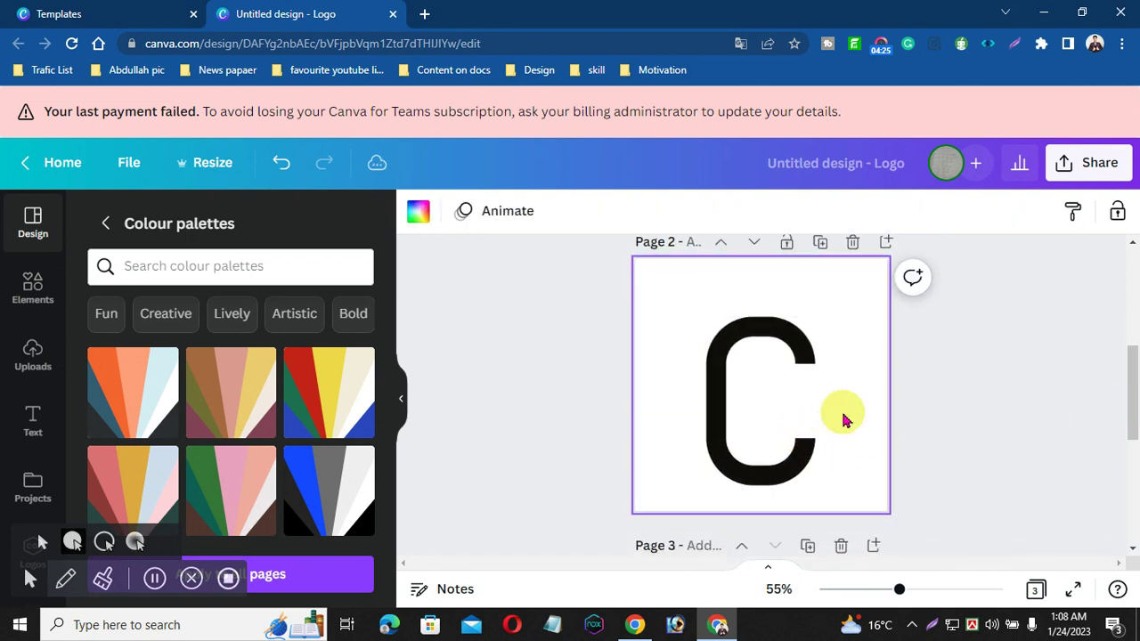
pyautogui.click(118, 470)
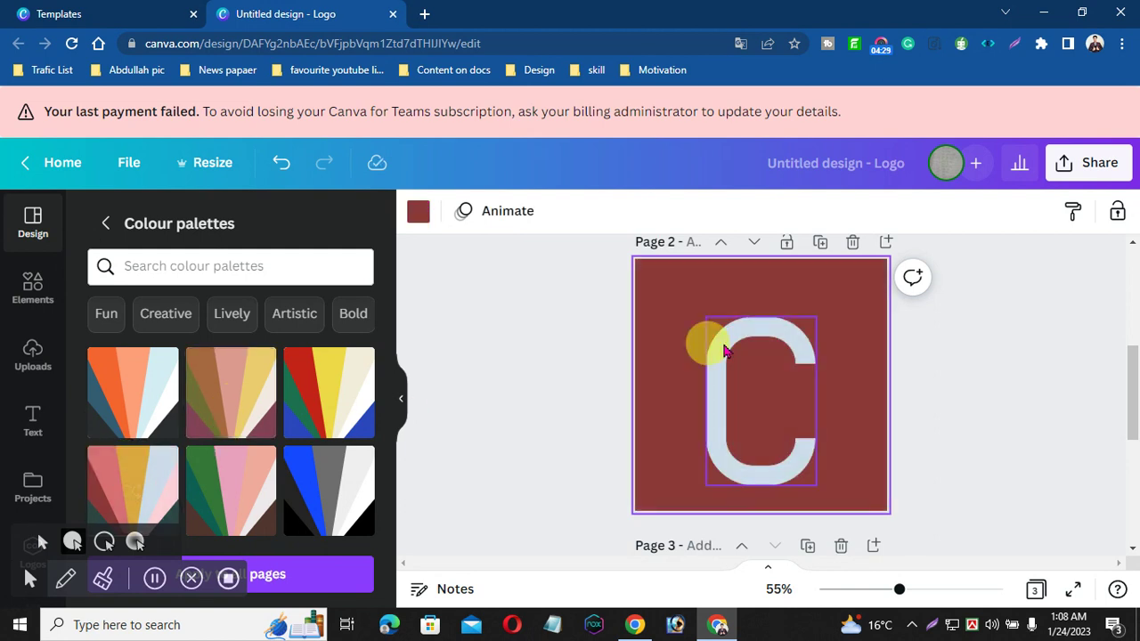
pyautogui.scroll(5, 1135, 381)
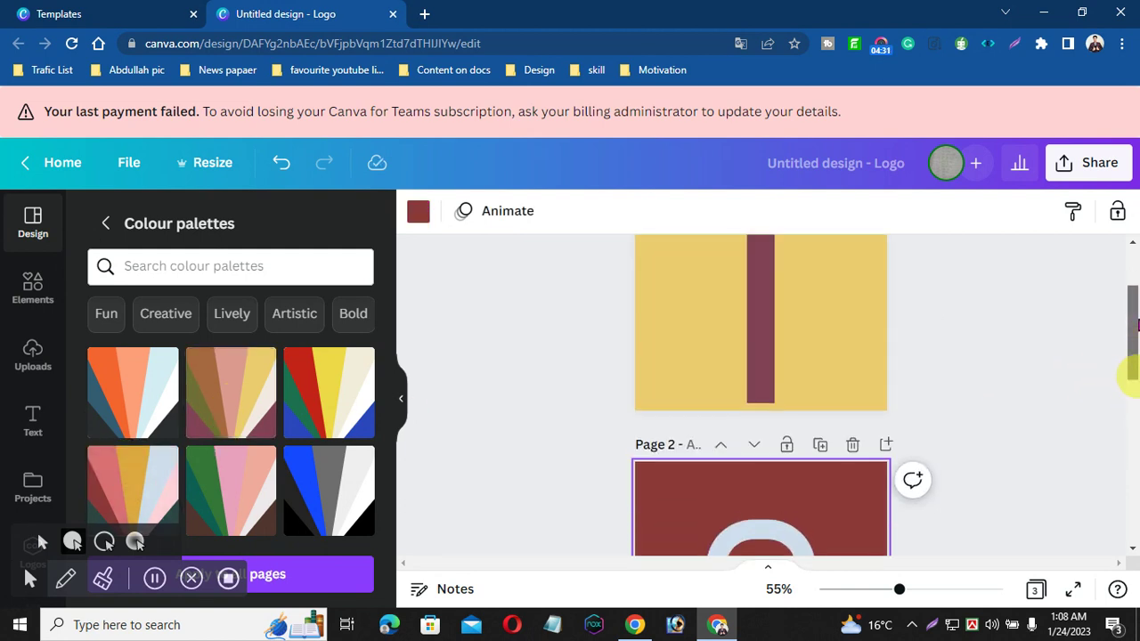
pyautogui.click(824, 331)
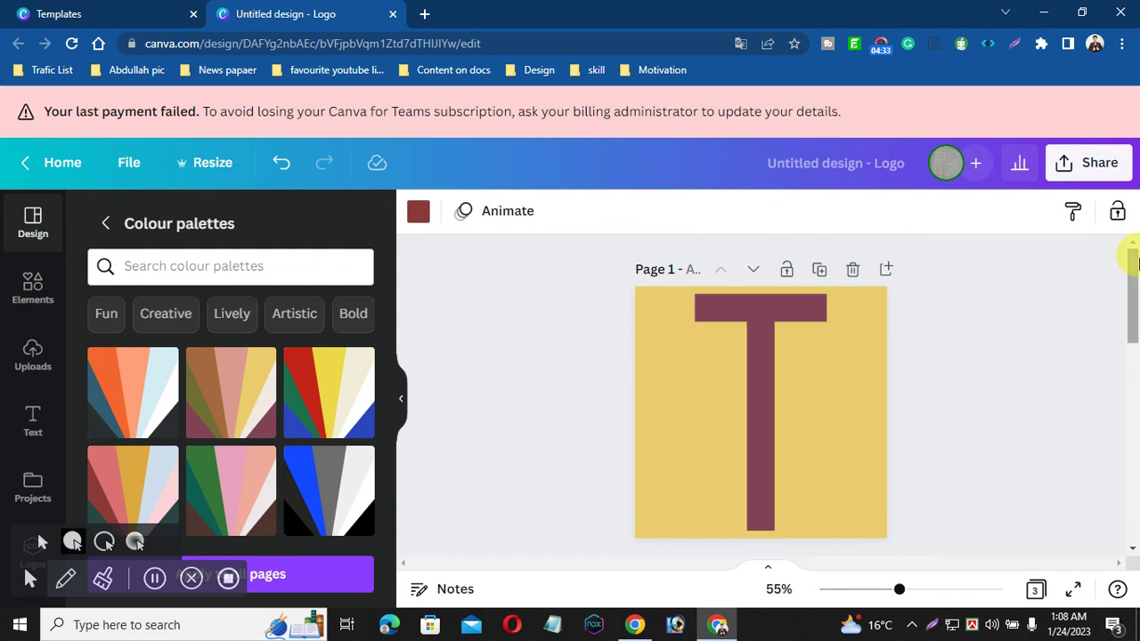
pyautogui.scroll(-4, 1133, 276)
pyautogui.scroll(3, 1133, 276)
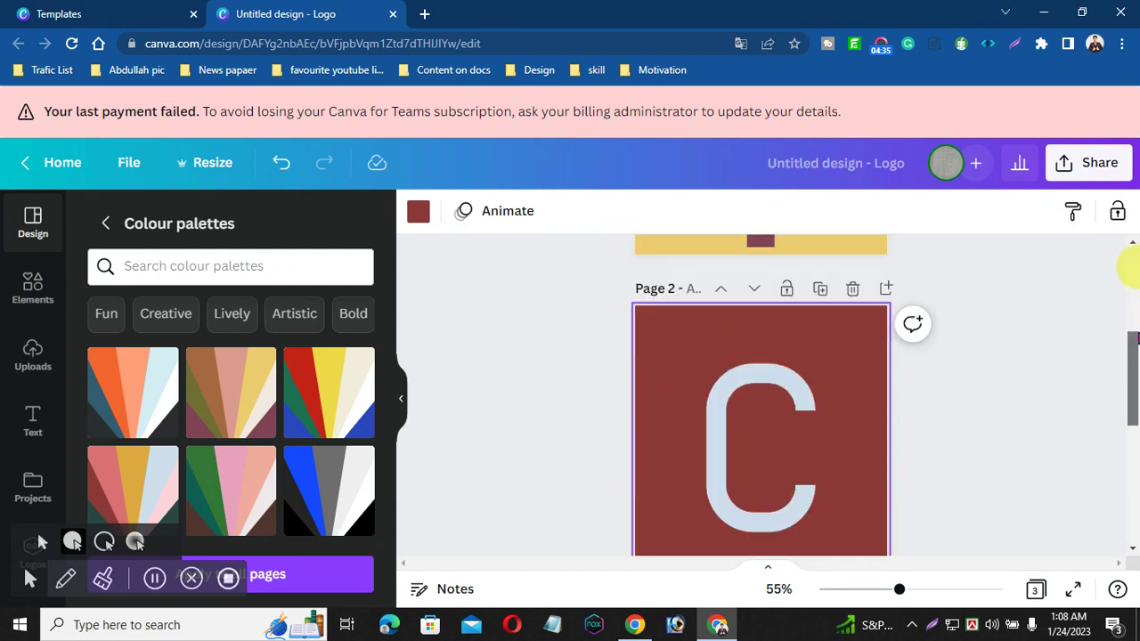
pyautogui.scroll(2, 1129, 266)
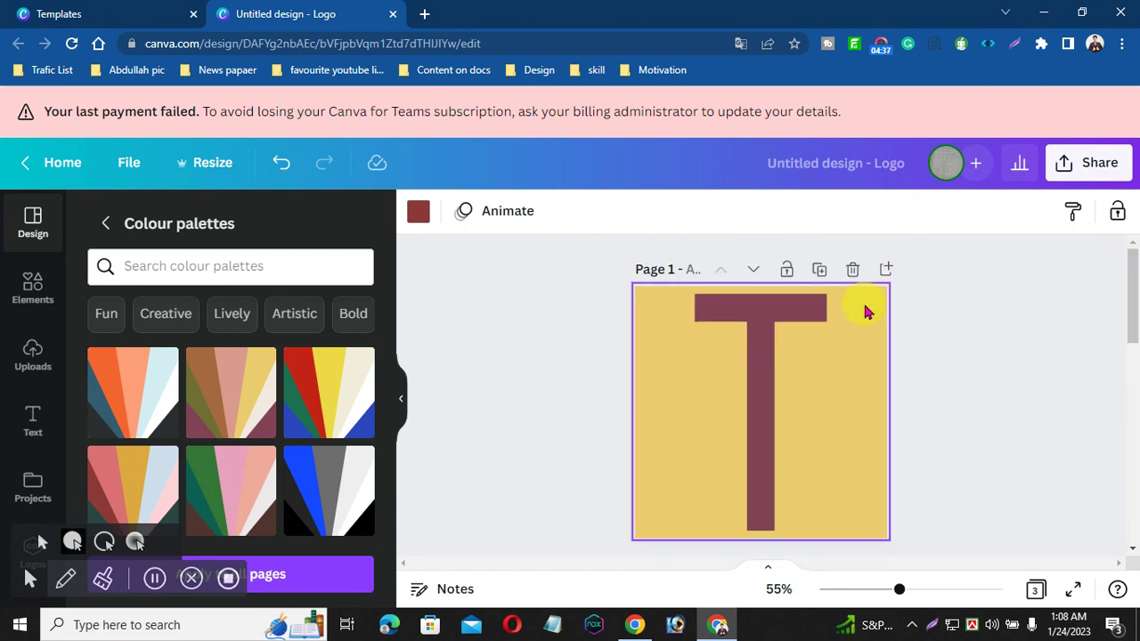
pyautogui.click(1099, 163)
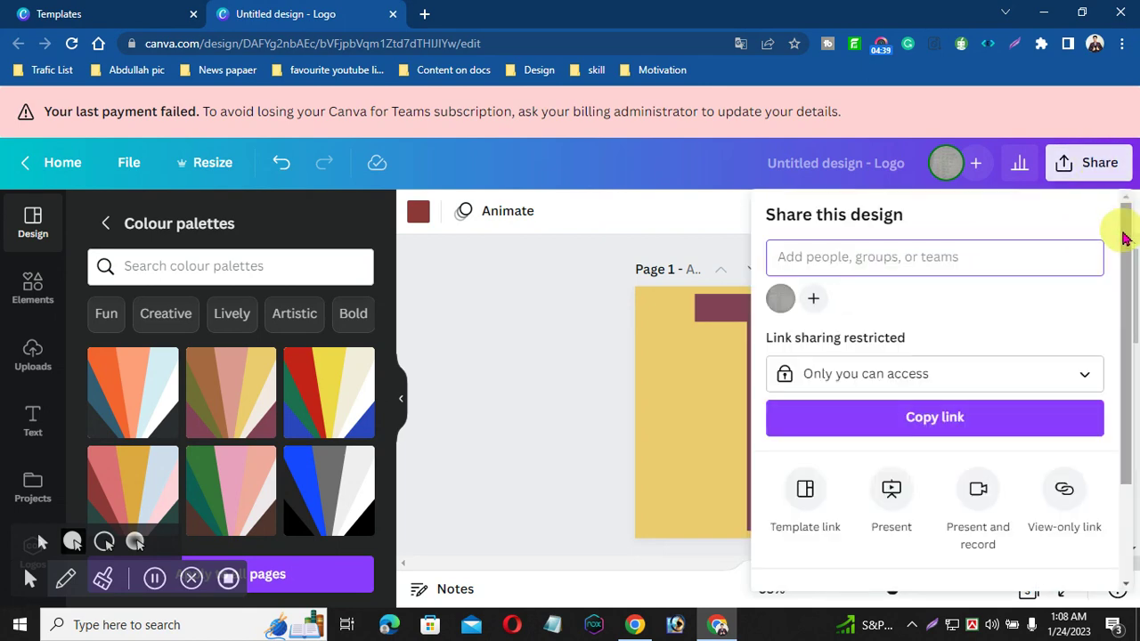
pyautogui.moveTo(1126, 234); pyautogui.dragTo(1127, 285)
pyautogui.scroll(-2, 1127, 285)
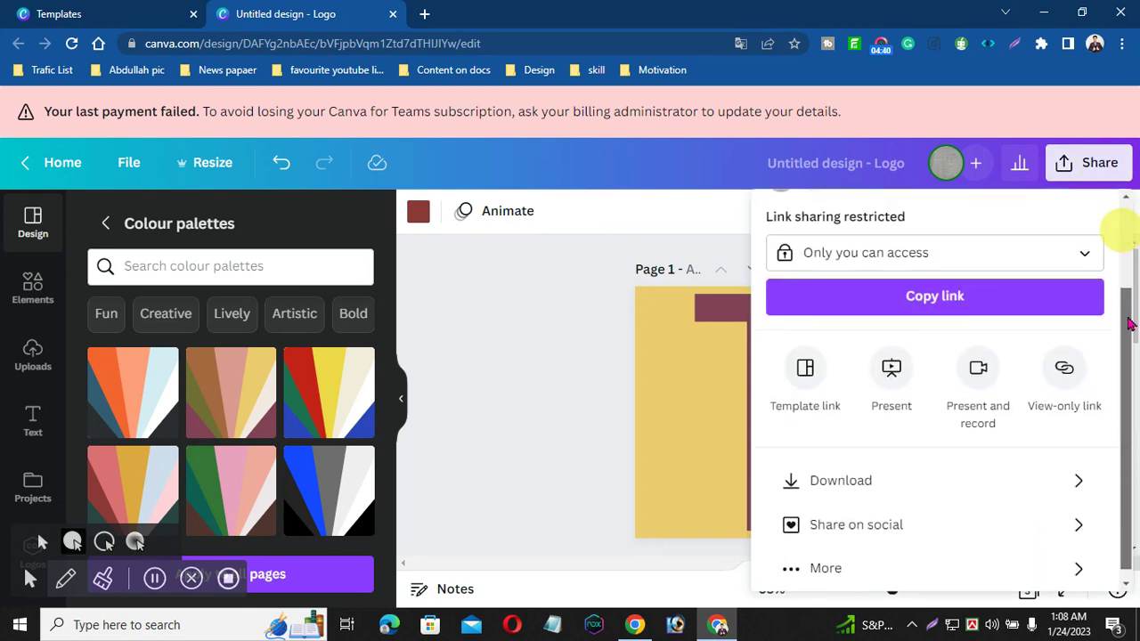
pyautogui.click(972, 468)
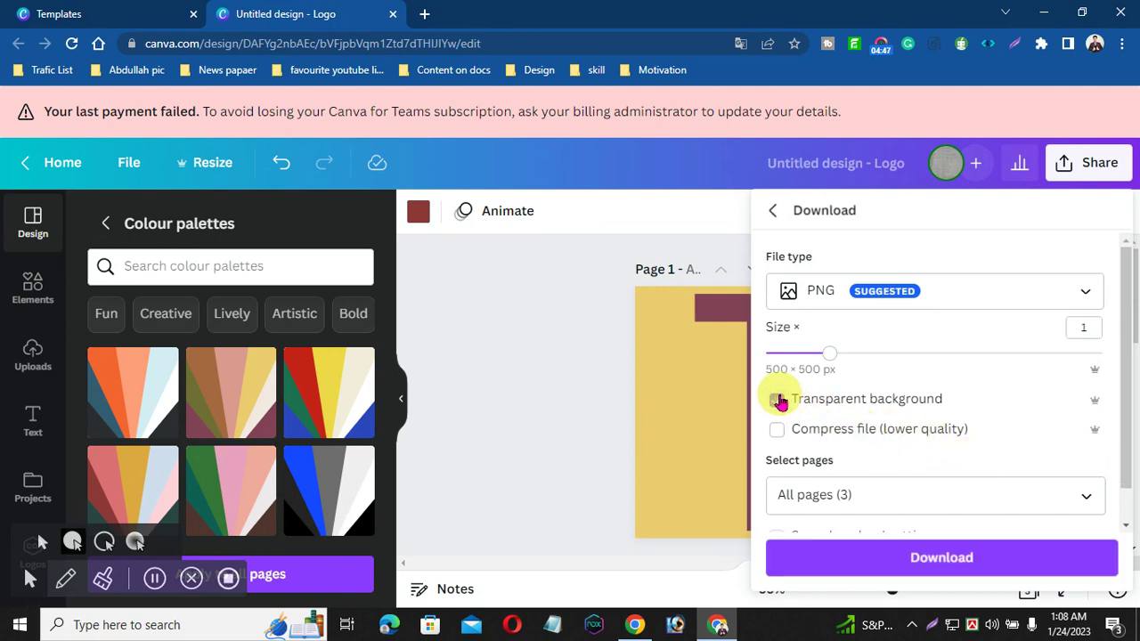
pyautogui.click(780, 401)
pyautogui.click(156, 579)
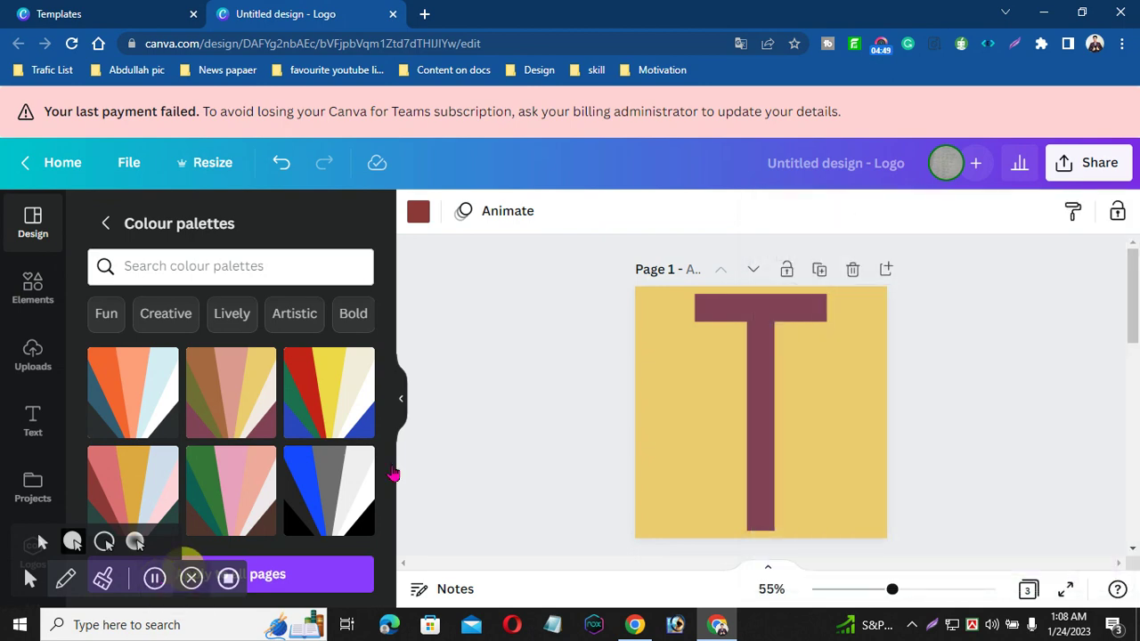
pyautogui.click(772, 384)
pyautogui.click(951, 281)
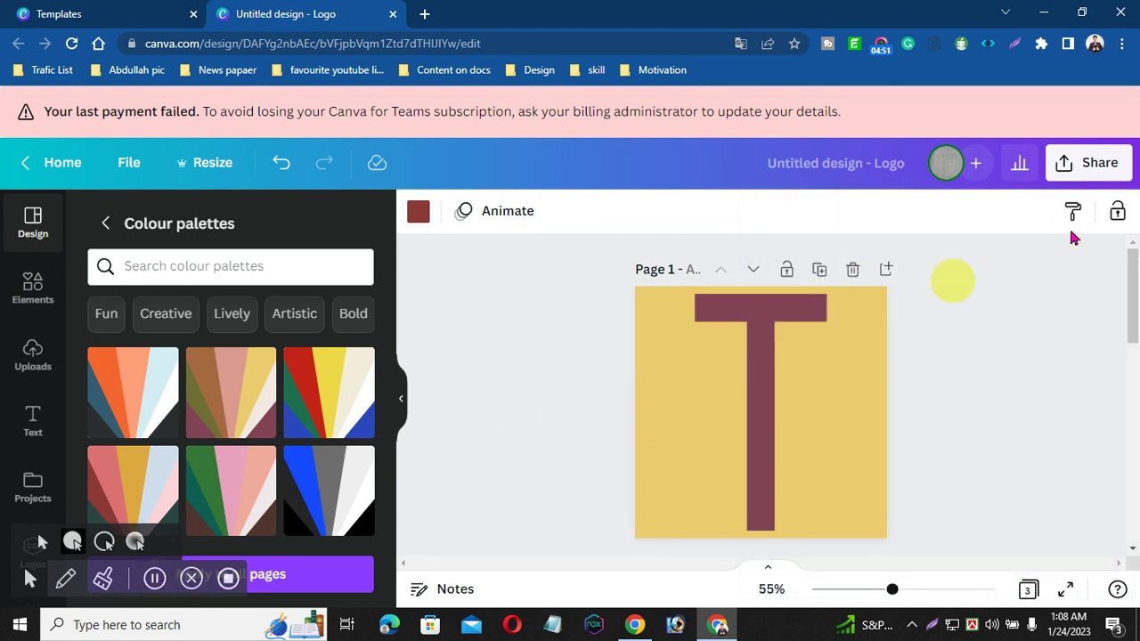
# - Open the design's download settings and give the PNG a transparent background
pyautogui.click(1087, 161)
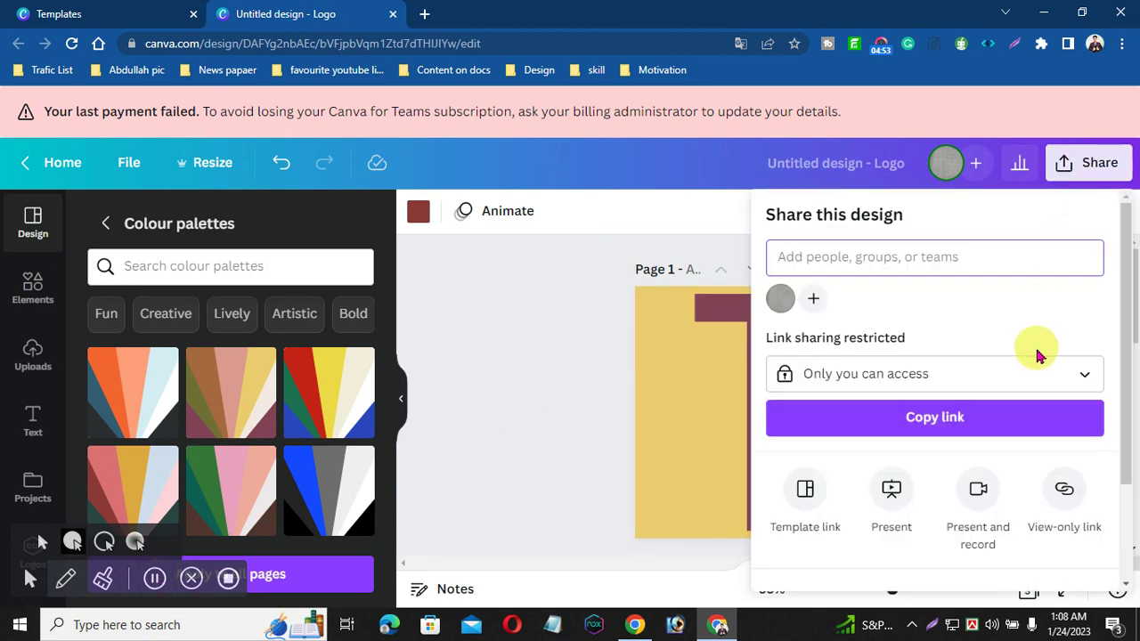
pyautogui.click(1125, 395)
pyautogui.moveTo(1125, 394); pyautogui.dragTo(1115, 446)
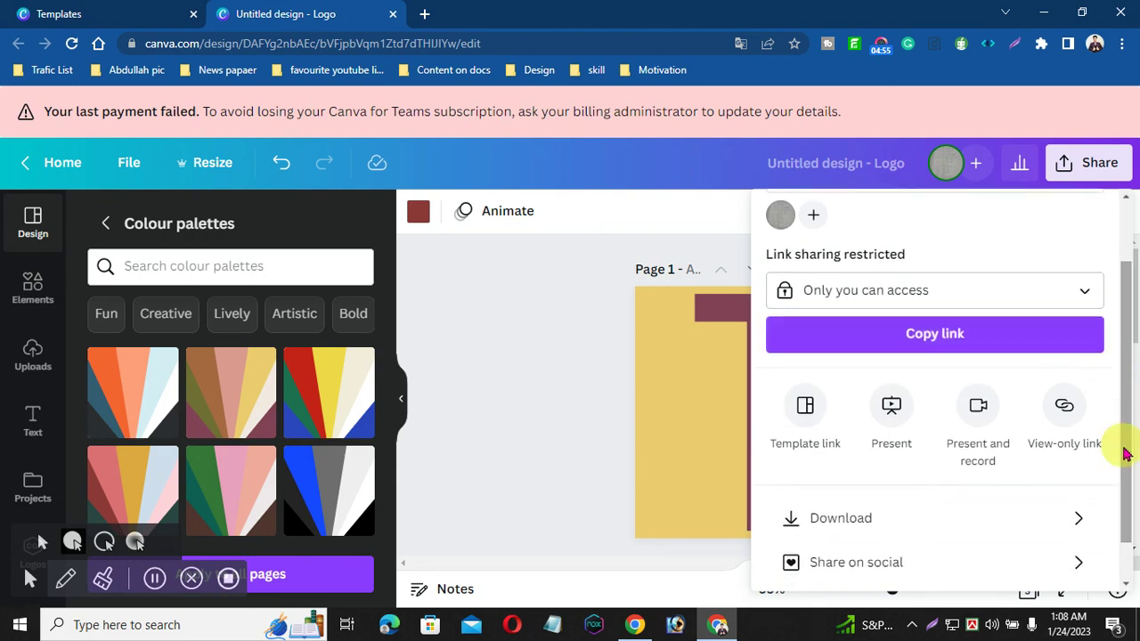
pyautogui.click(1005, 516)
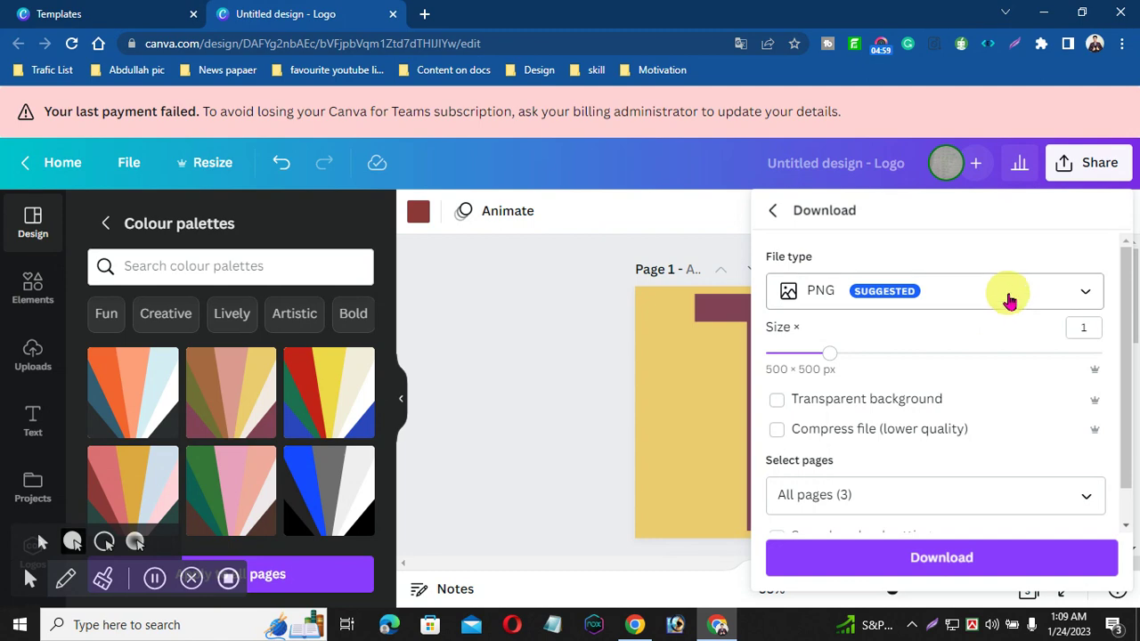
pyautogui.moveTo(1125, 294); pyautogui.dragTo(1124, 350)
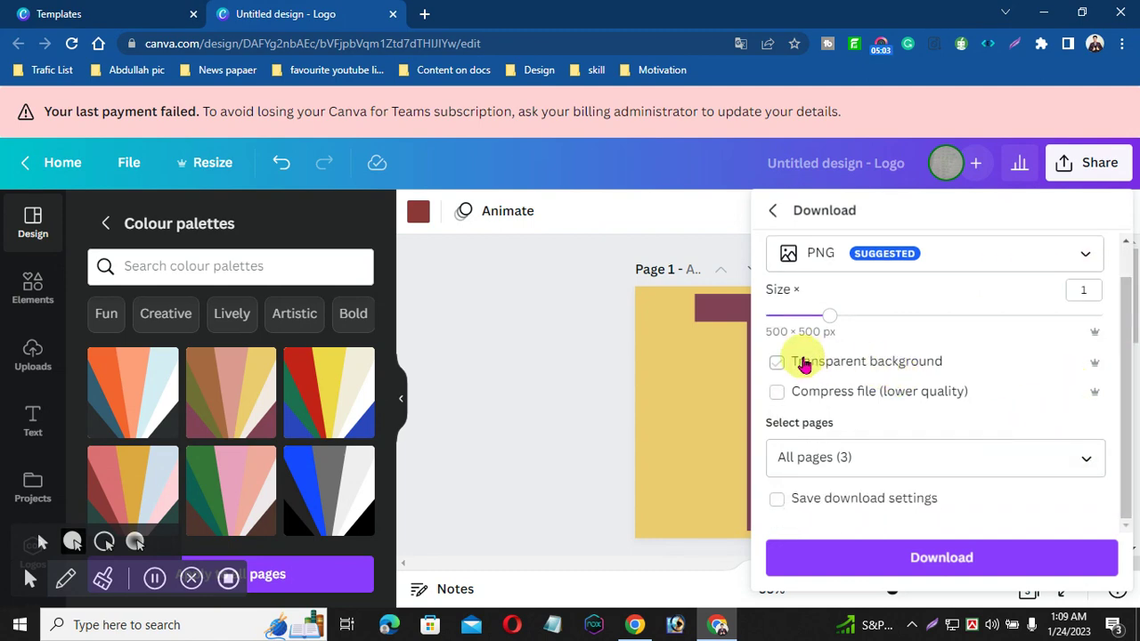
pyautogui.click(779, 362)
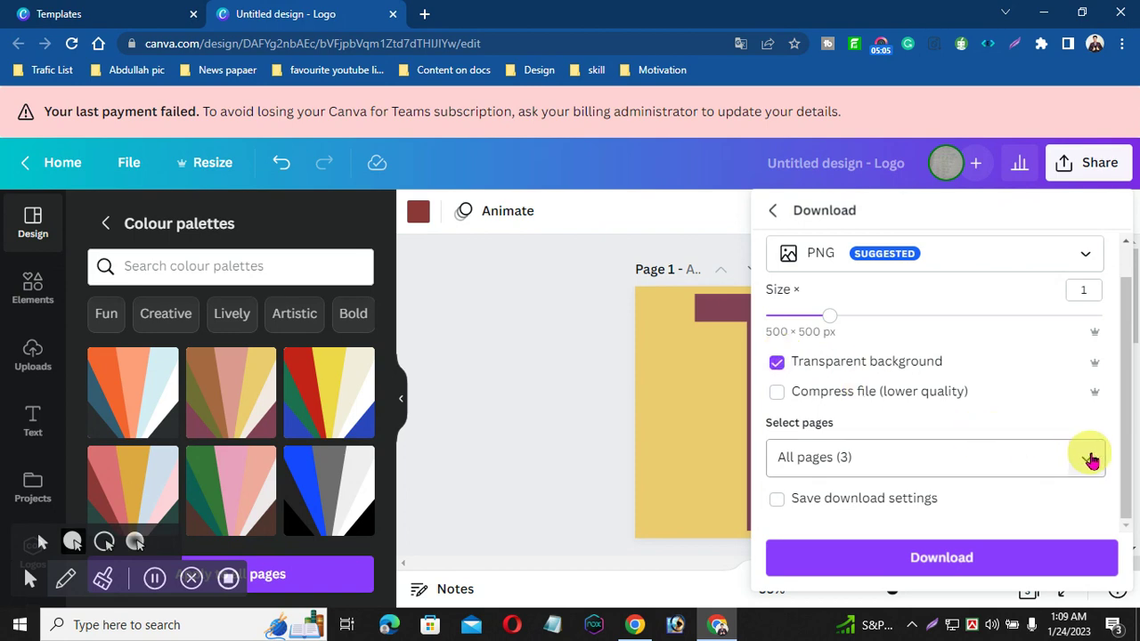
# - Limit the download to page 1 with the T and download it as a transparent PNG
pyautogui.click(1090, 458)
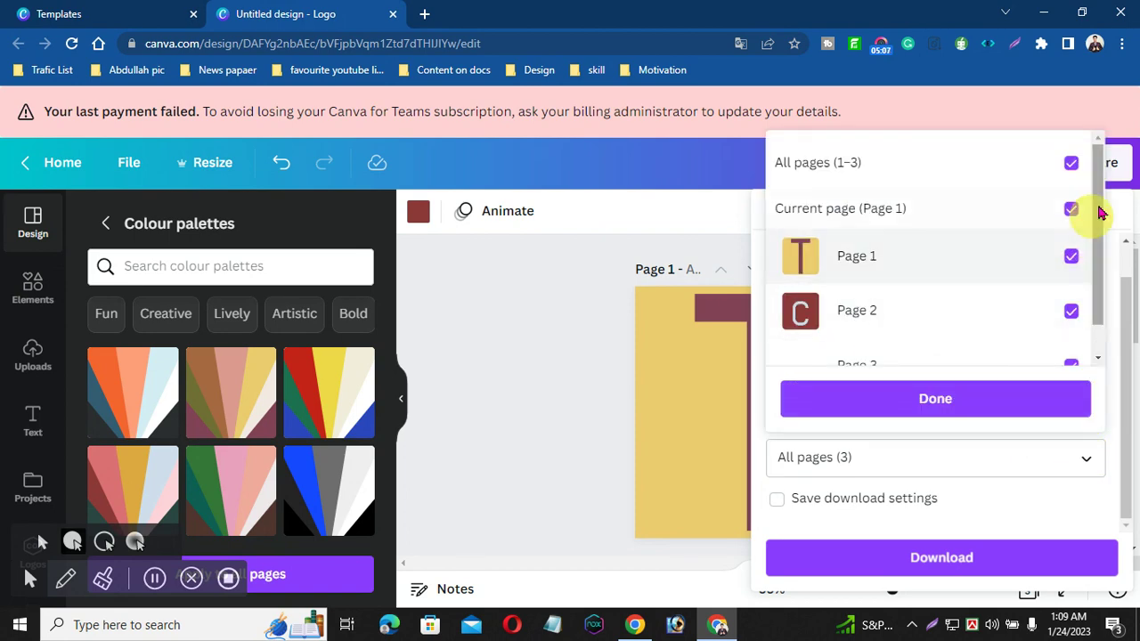
pyautogui.moveTo(1099, 197); pyautogui.dragTo(1100, 292)
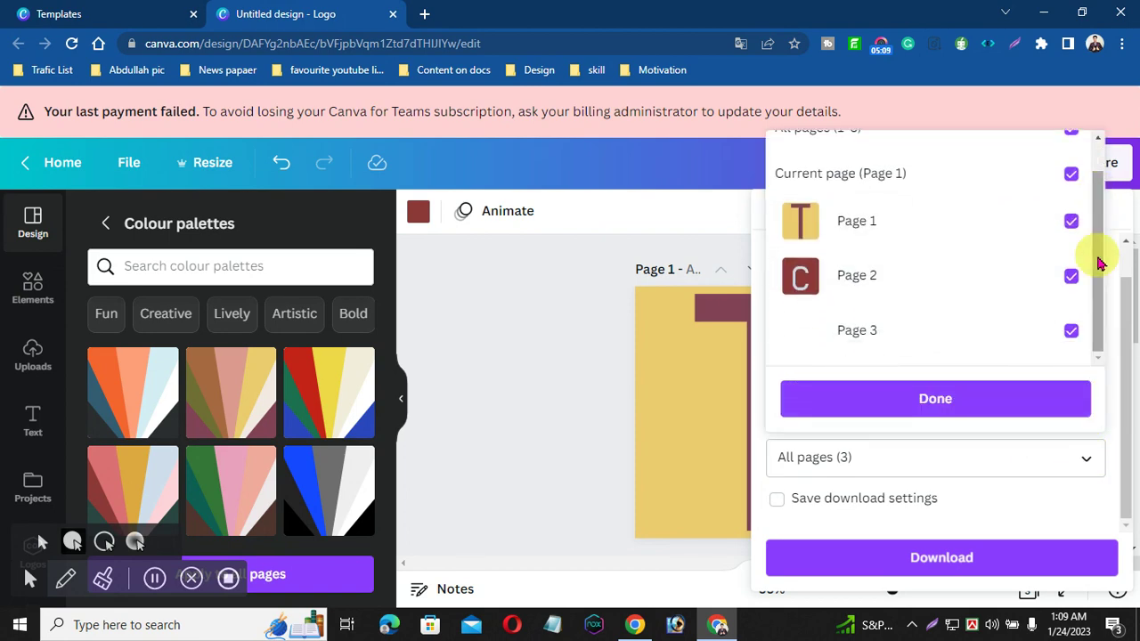
pyautogui.click(1072, 276)
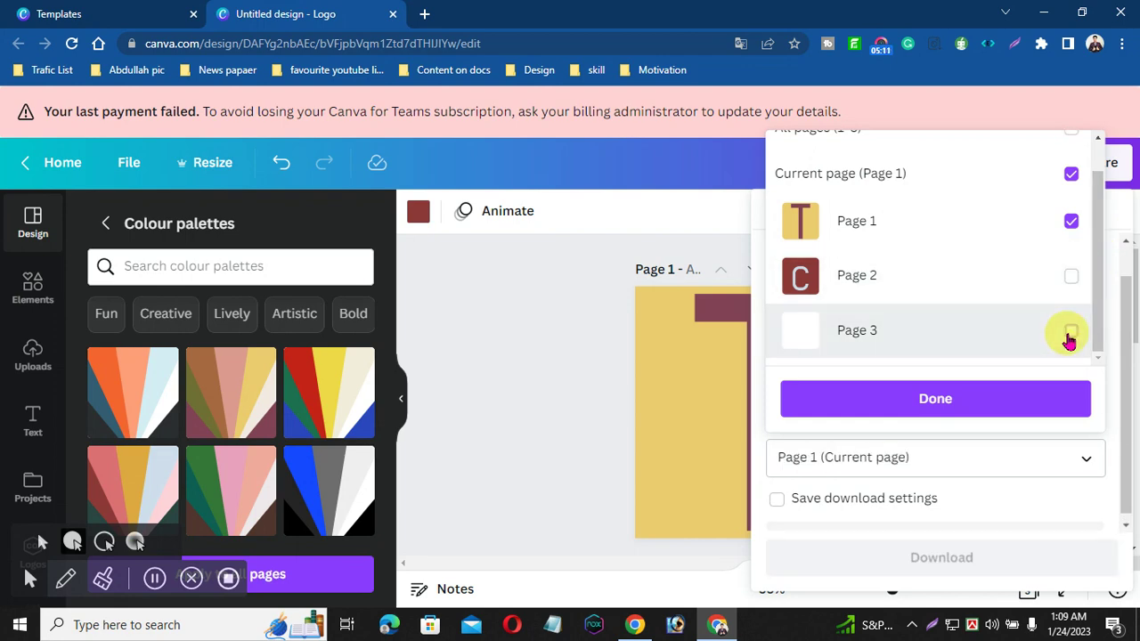
pyautogui.moveTo(1098, 212); pyautogui.dragTo(1097, 185)
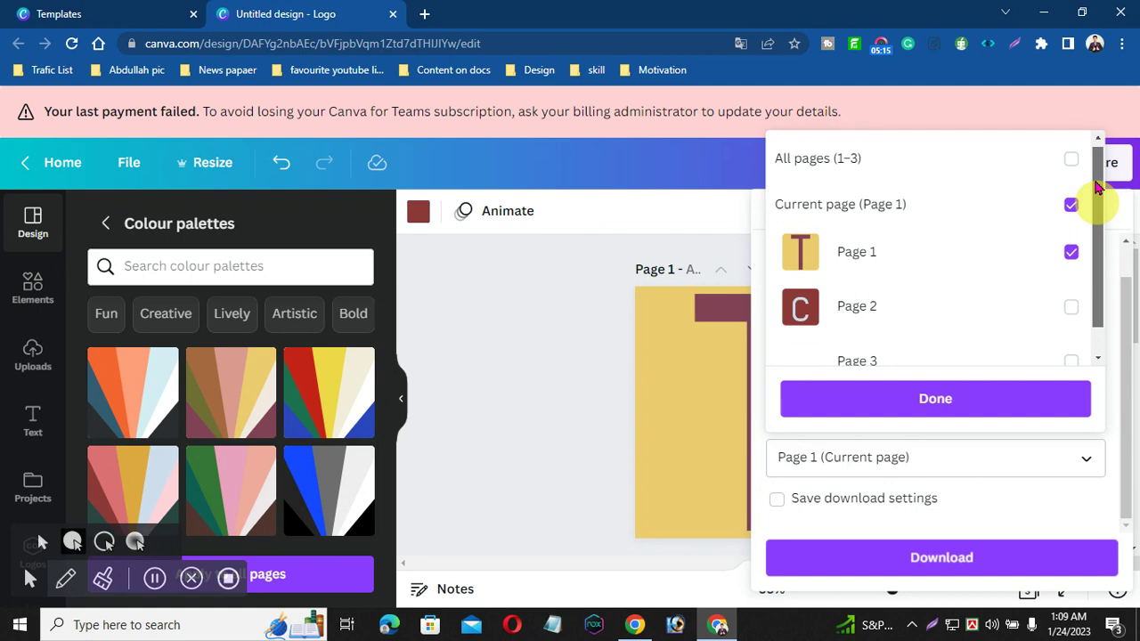
pyautogui.moveTo(1097, 171); pyautogui.dragTo(1095, 191)
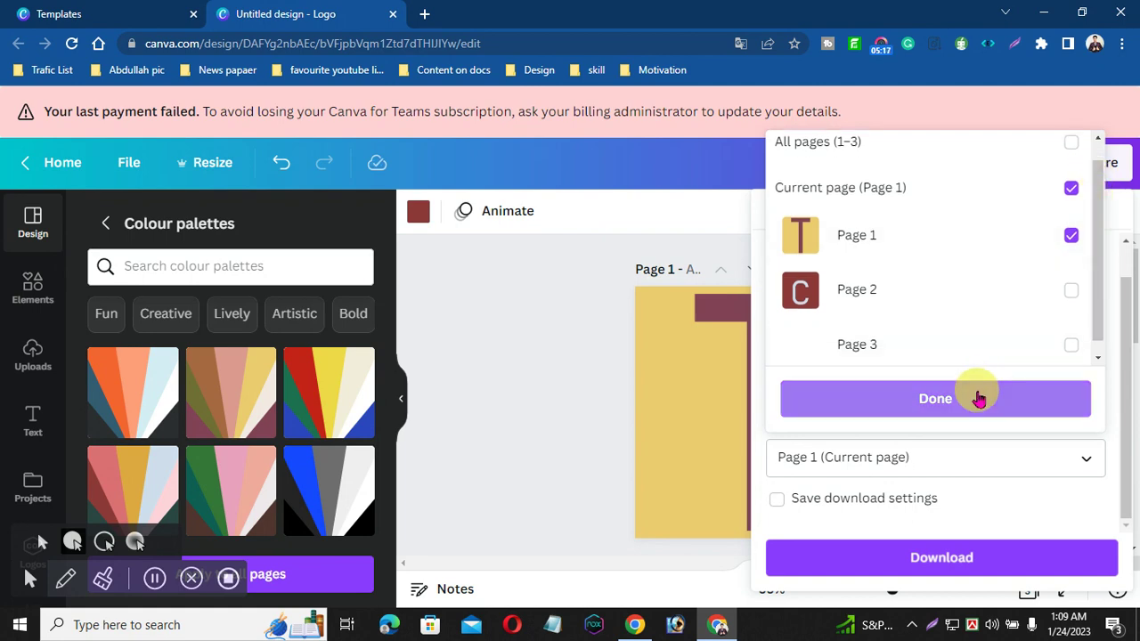
pyautogui.click(979, 398)
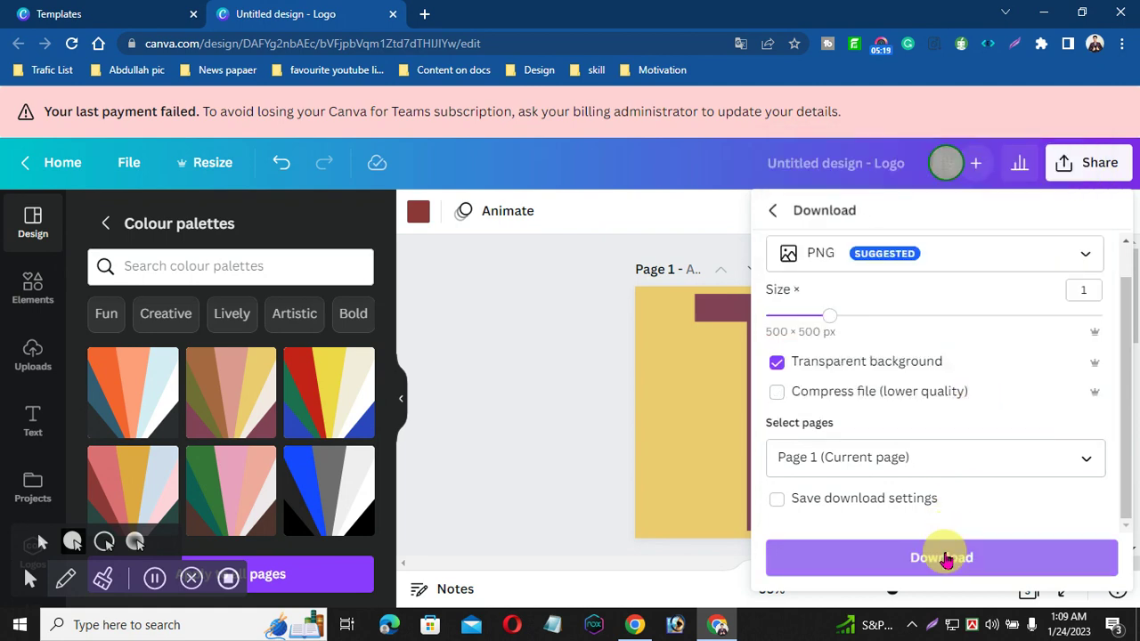
pyautogui.click(945, 558)
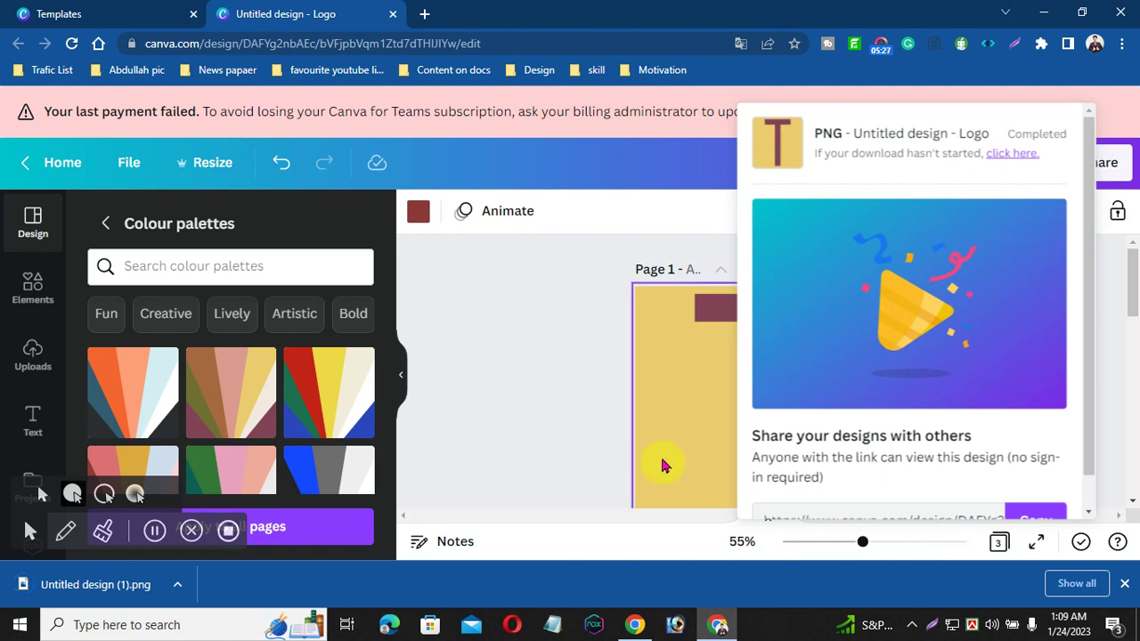
pyautogui.click(596, 442)
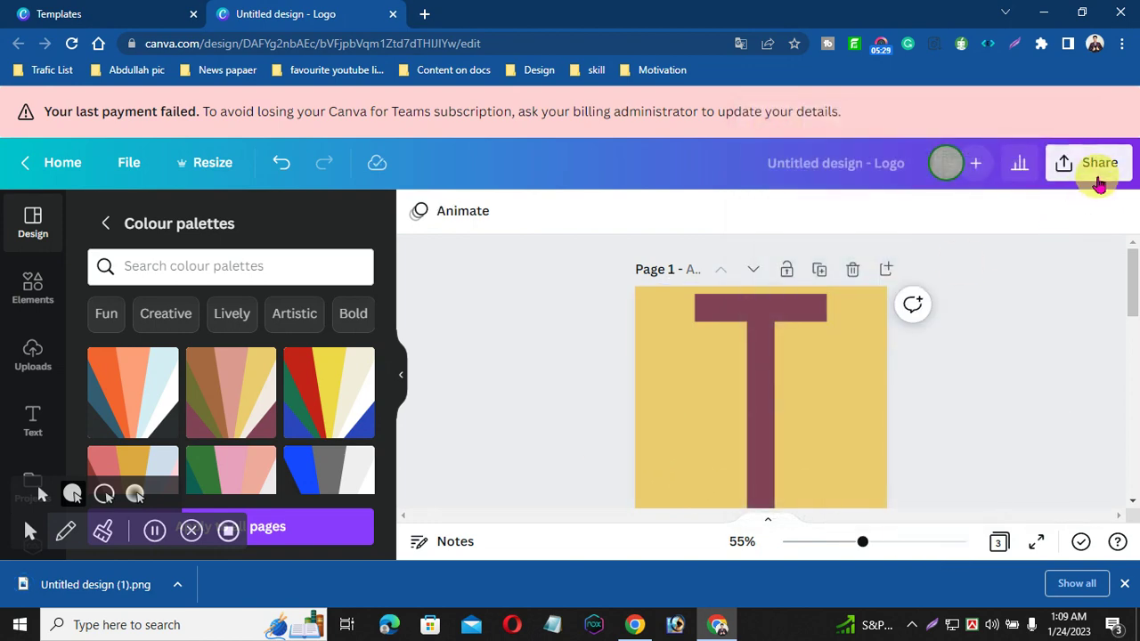
# - Reopen the design's download settings and enable a transparent background for the PNG
pyautogui.click(1102, 183)
pyautogui.scroll(-2, 1130, 264)
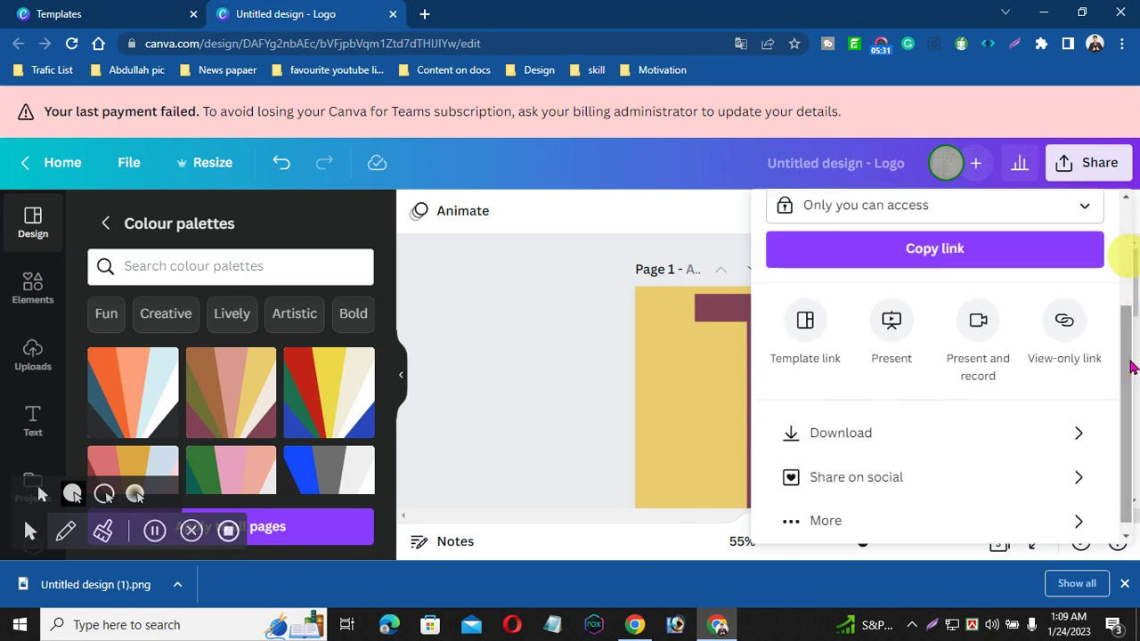
pyautogui.click(937, 437)
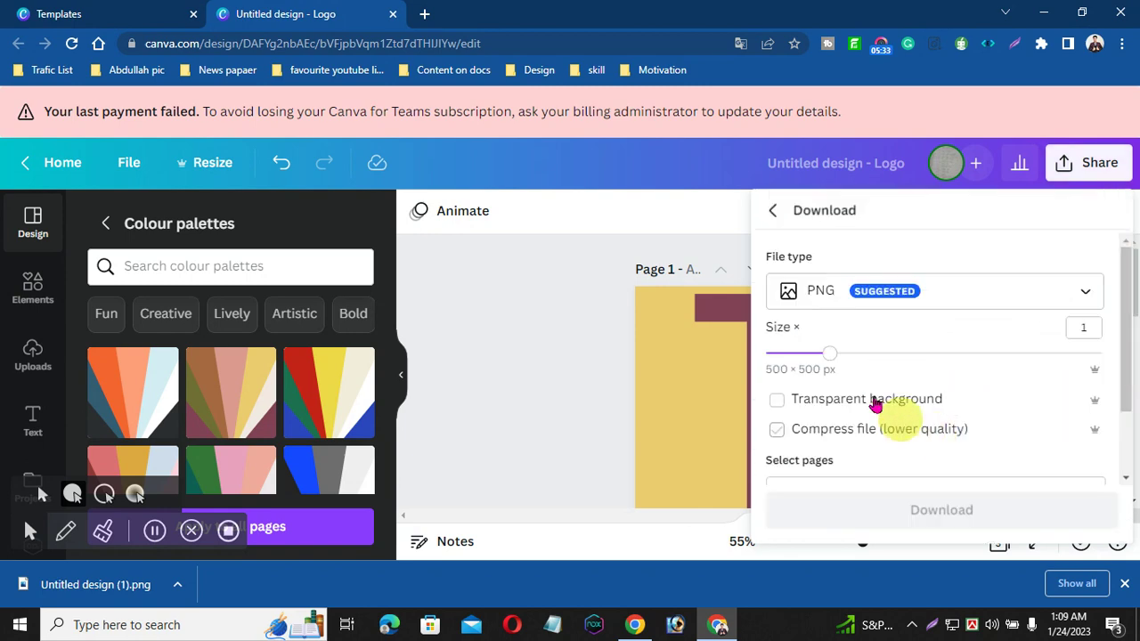
pyautogui.click(776, 401)
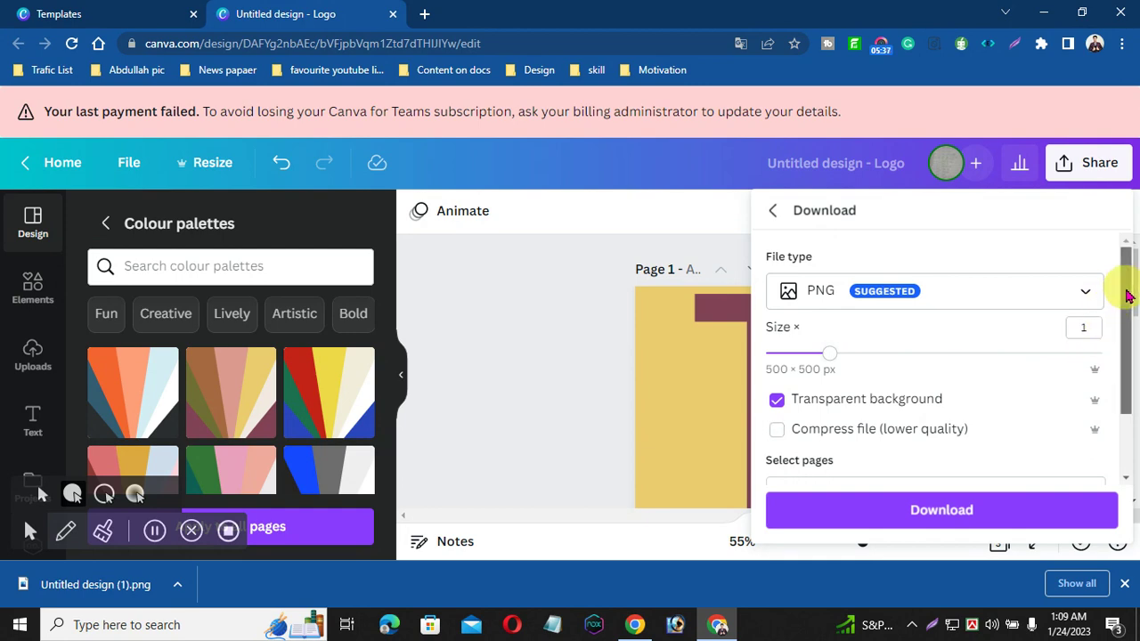
# - Restrict the download to page 2 with the C and download that page
pyautogui.scroll(-1, 1123, 295)
pyautogui.click(1082, 414)
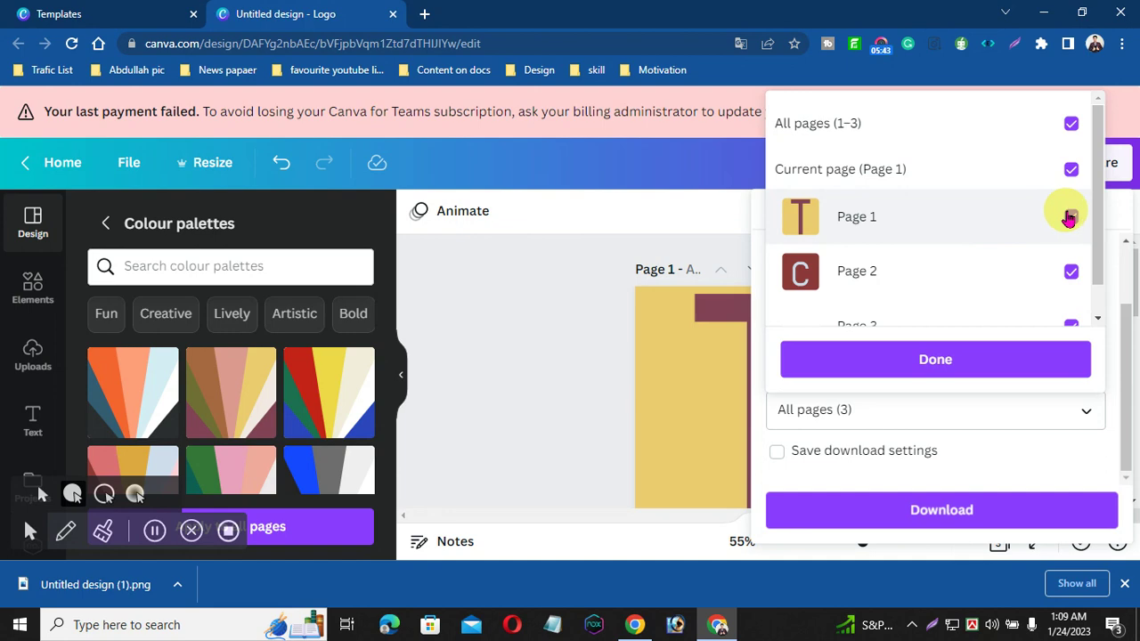
pyautogui.click(1069, 219)
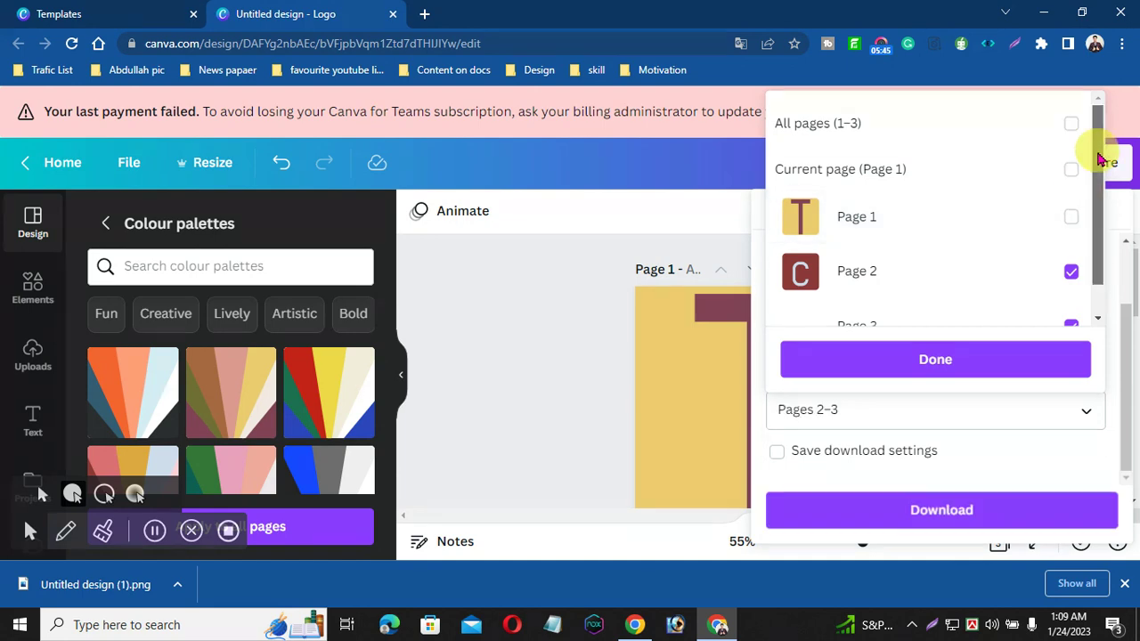
pyautogui.scroll(-1, 1100, 159)
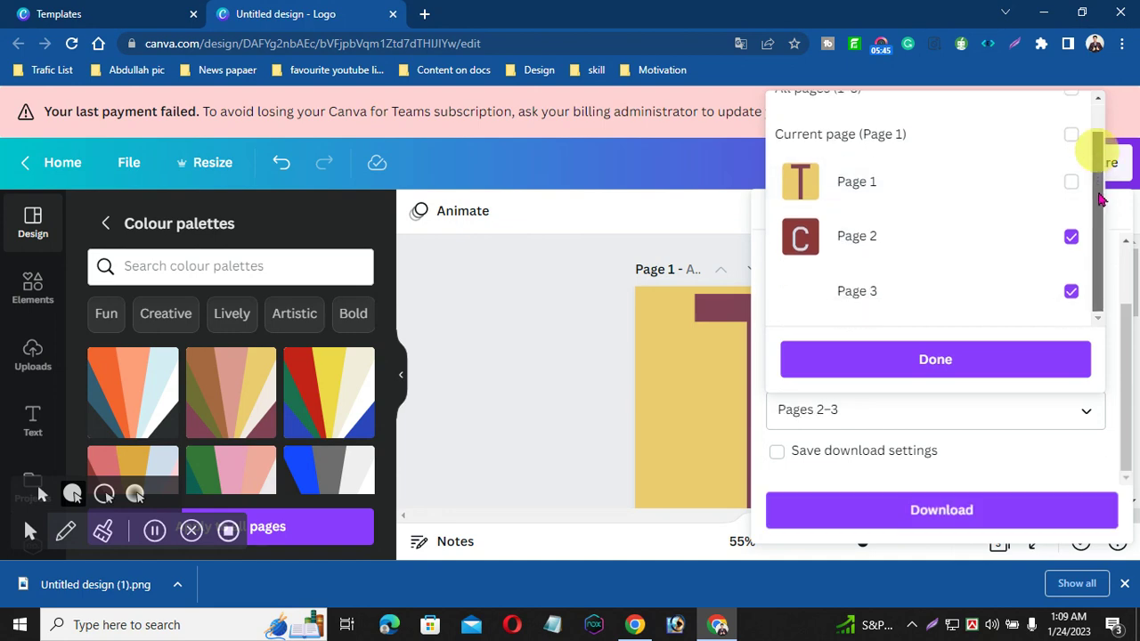
pyautogui.click(1071, 294)
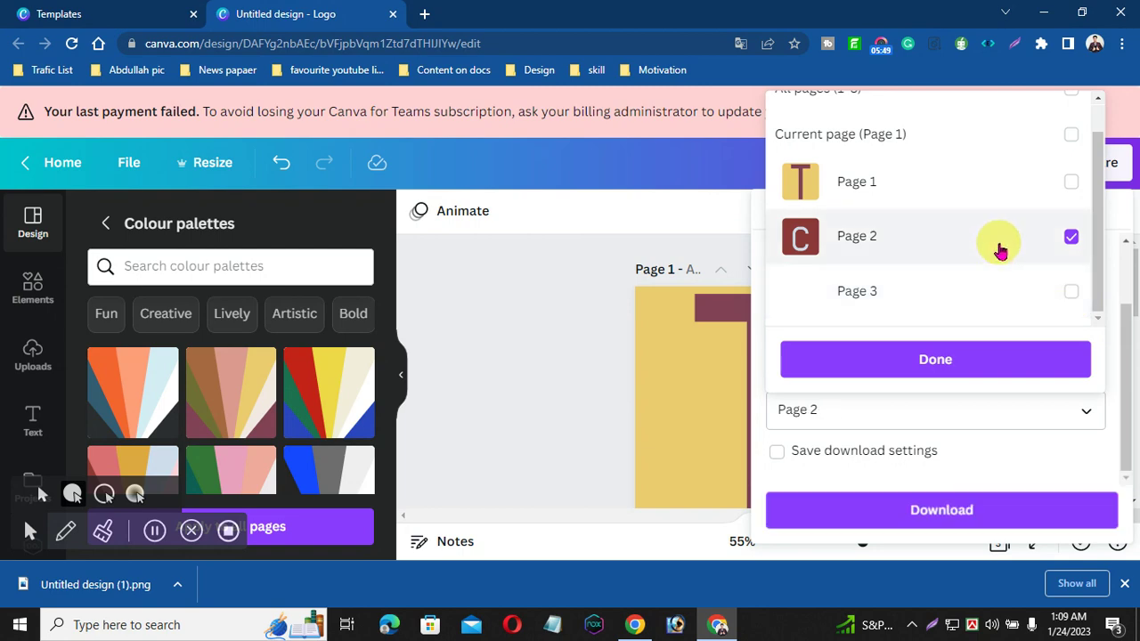
pyautogui.click(962, 367)
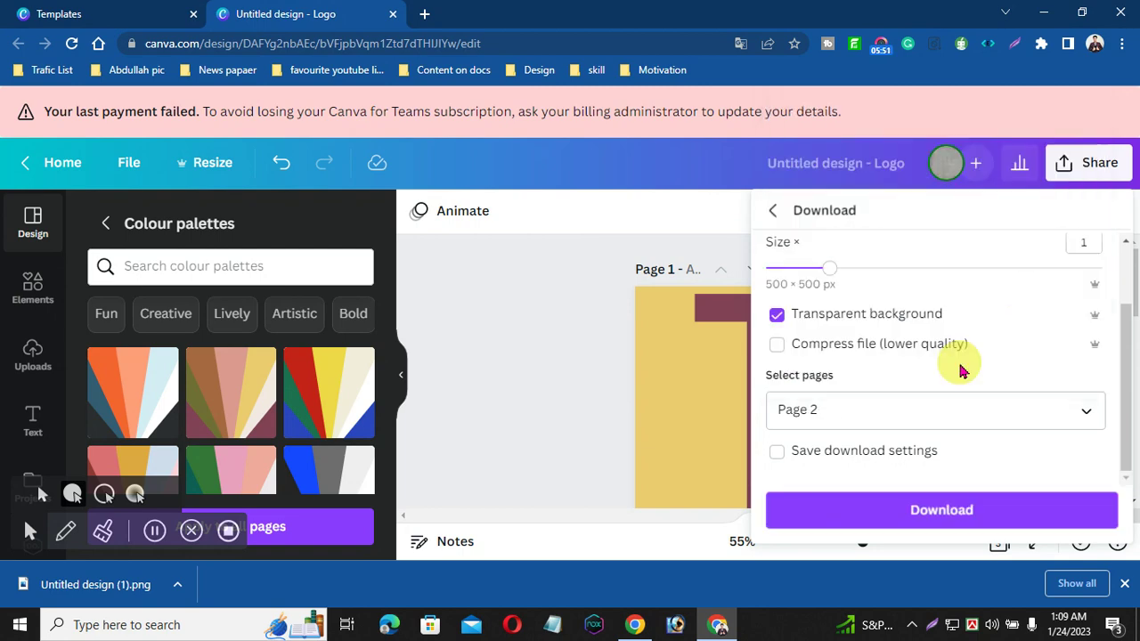
pyautogui.click(947, 506)
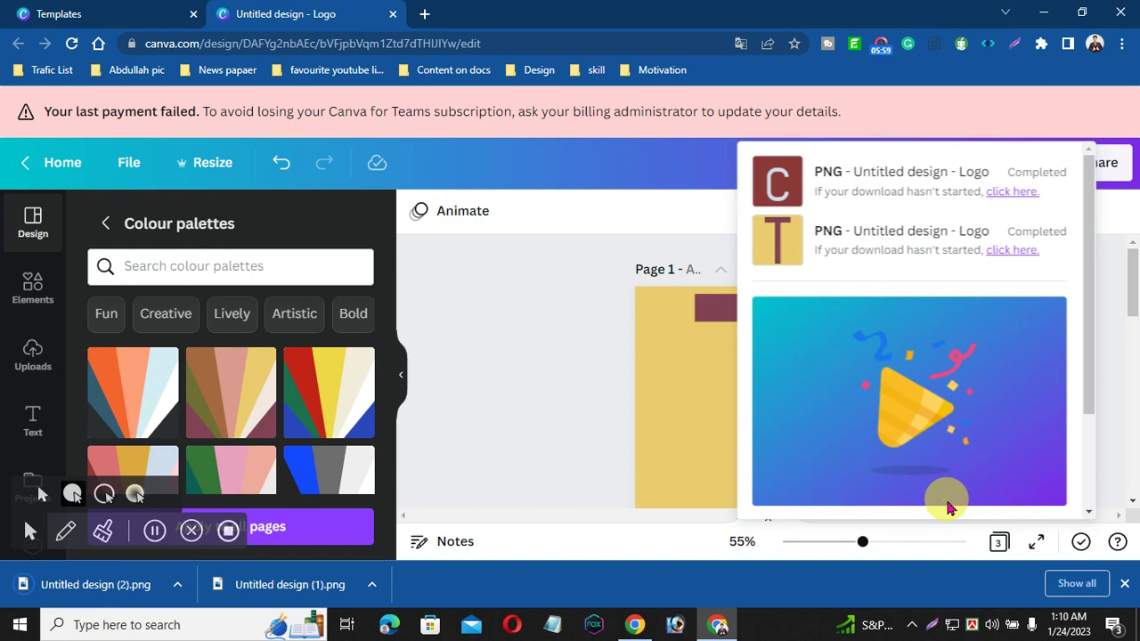
pyautogui.click(585, 417)
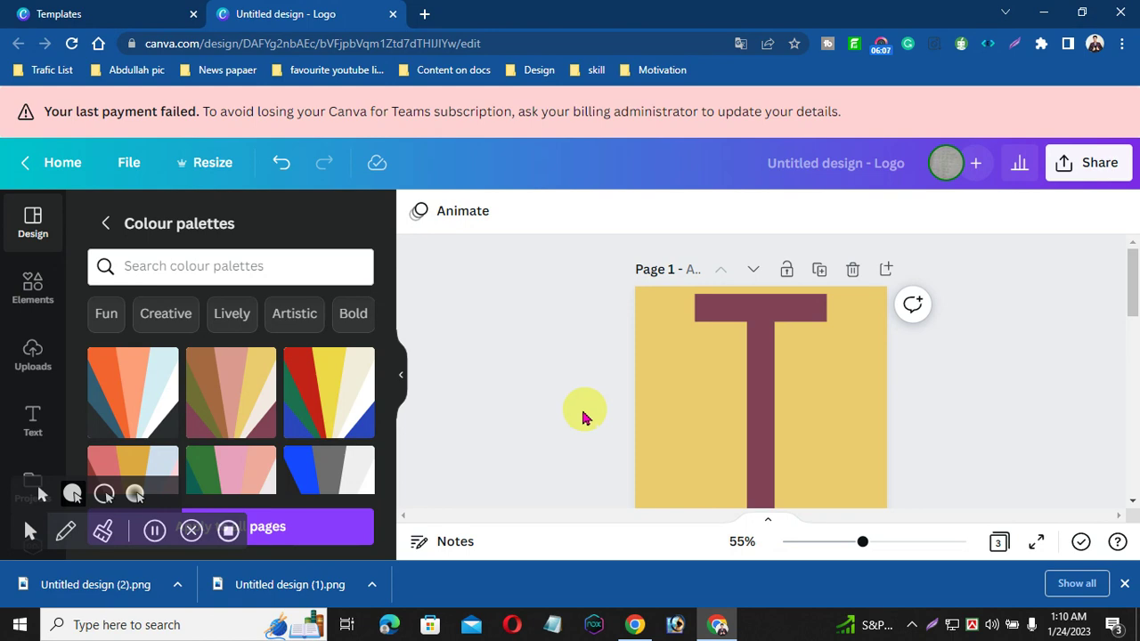
# - Upload the images Untitled design (1) and Untitled design (2) from the Downloads folder, and dismiss the browser's download bar
pyautogui.click(39, 297)
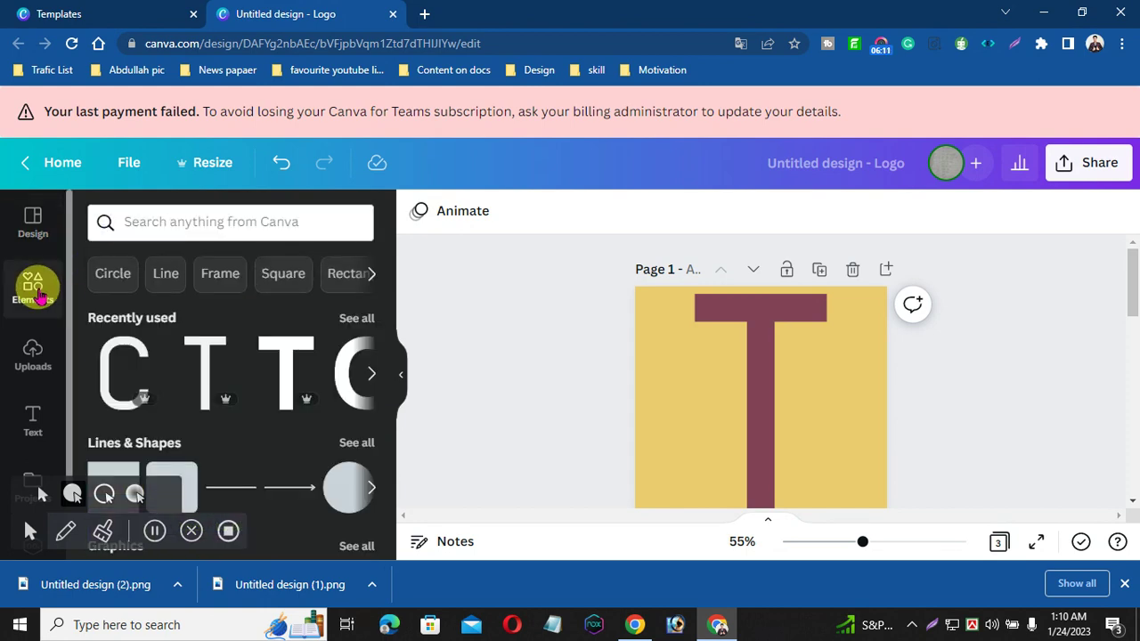
pyautogui.click(31, 354)
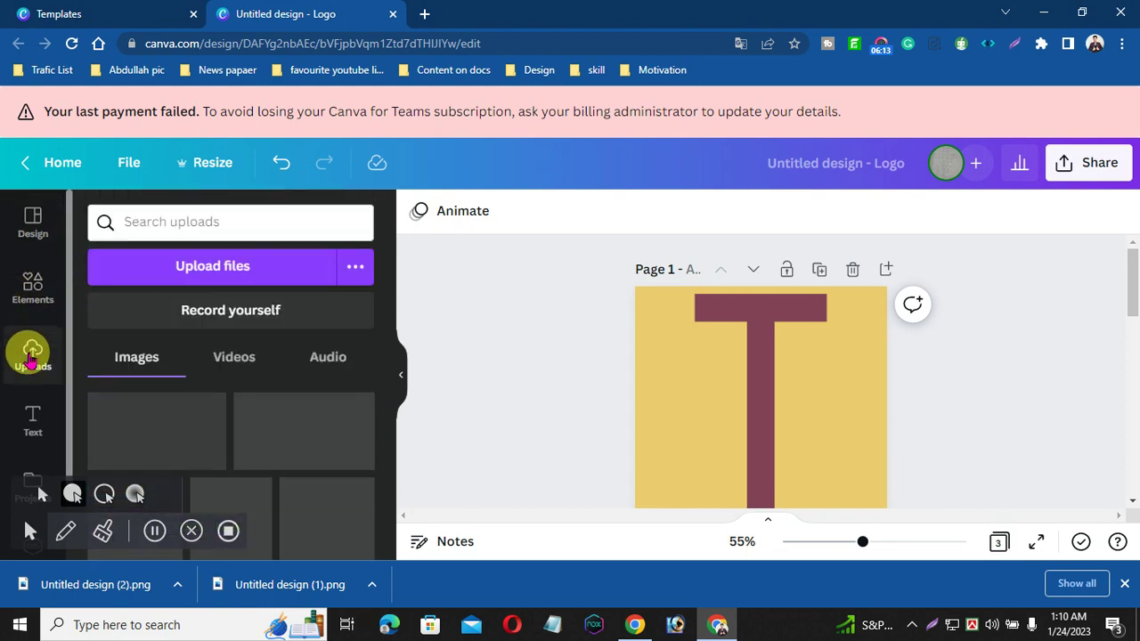
pyautogui.click(264, 267)
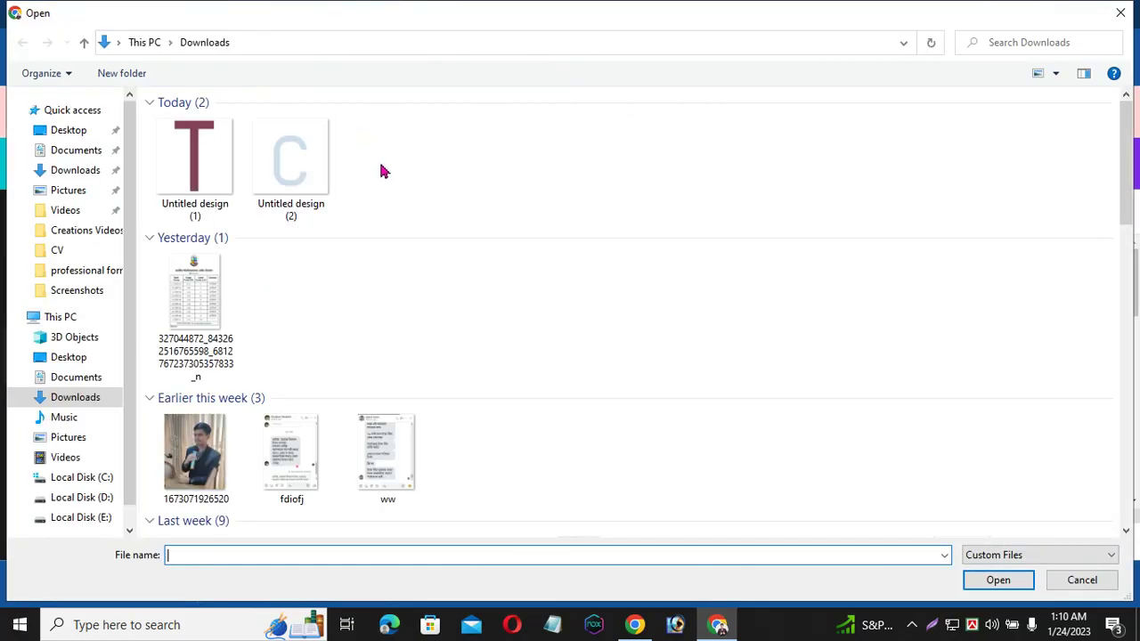
pyautogui.moveTo(374, 167); pyautogui.dragTo(248, 176)
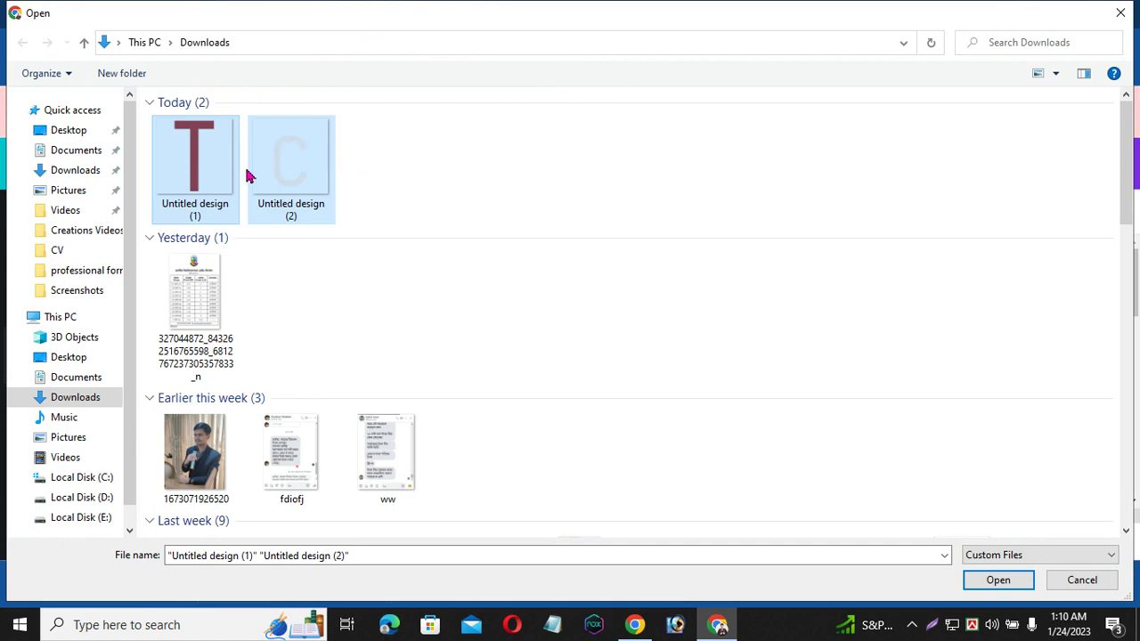
pyautogui.click(998, 581)
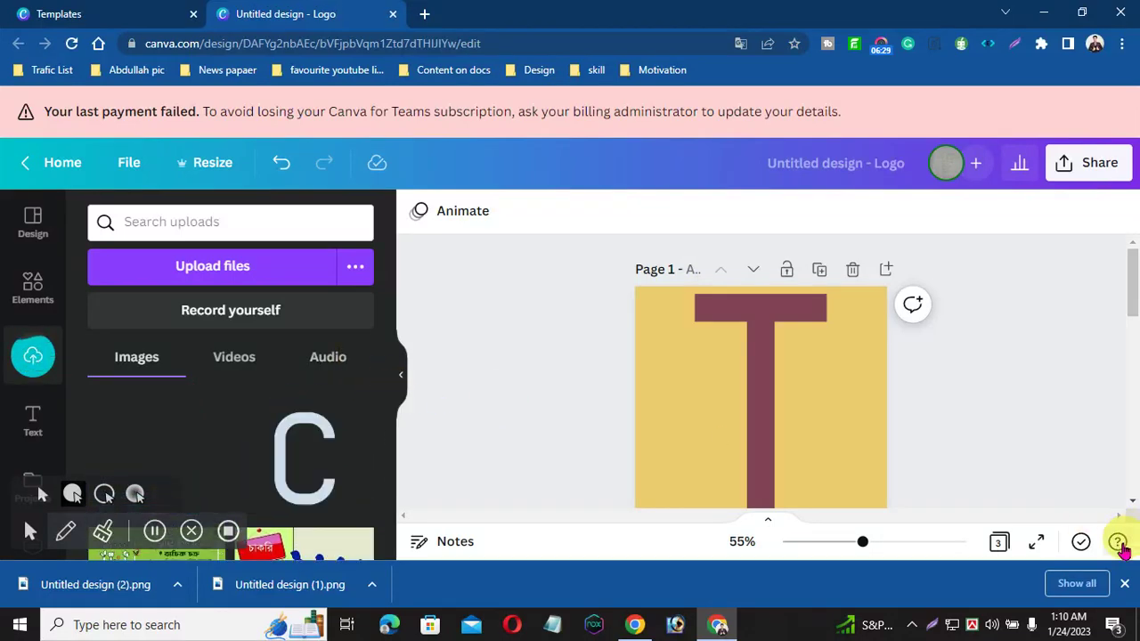
pyautogui.click(1124, 583)
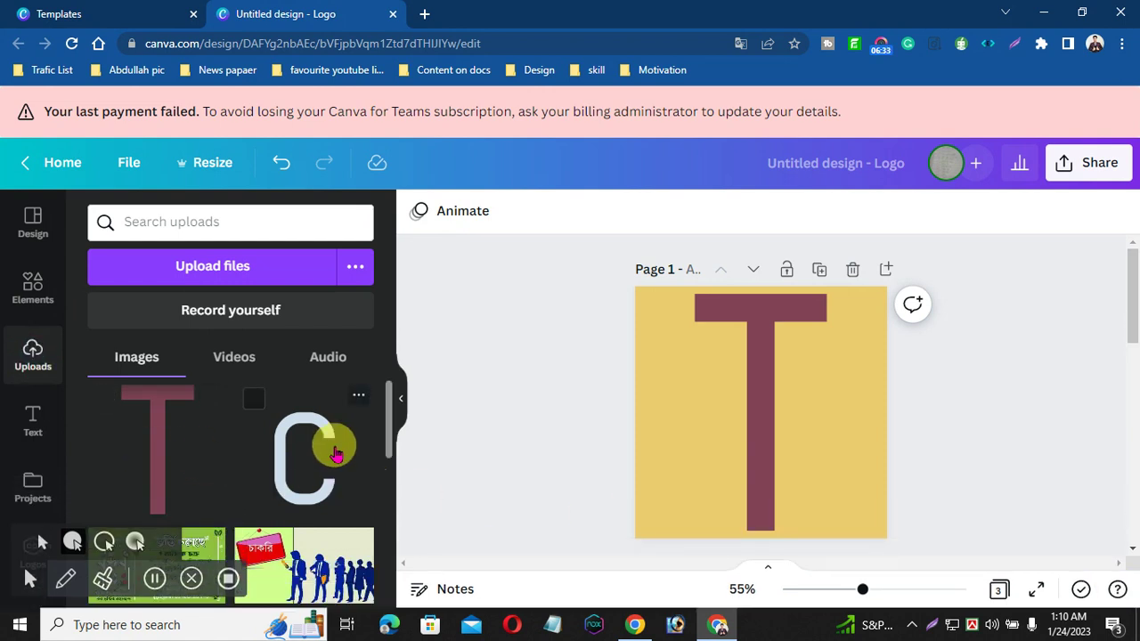
# - Place the uploaded T image on blank page 3, enlarge it and position it in the upper part of the page
pyautogui.scroll(-6, 1137, 298)
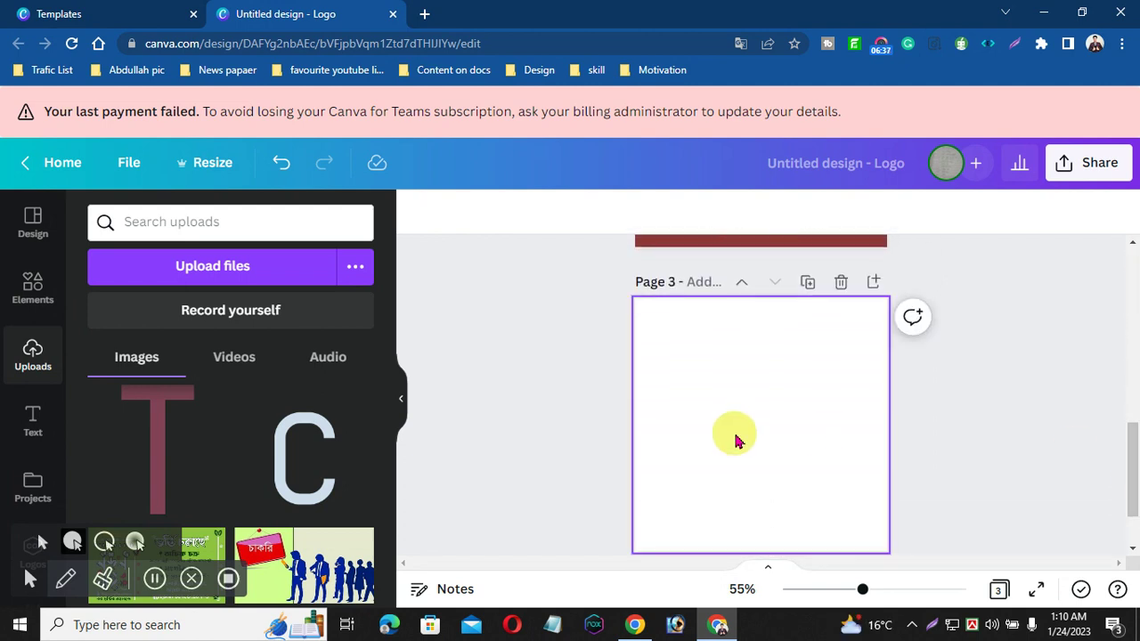
pyautogui.click(736, 437)
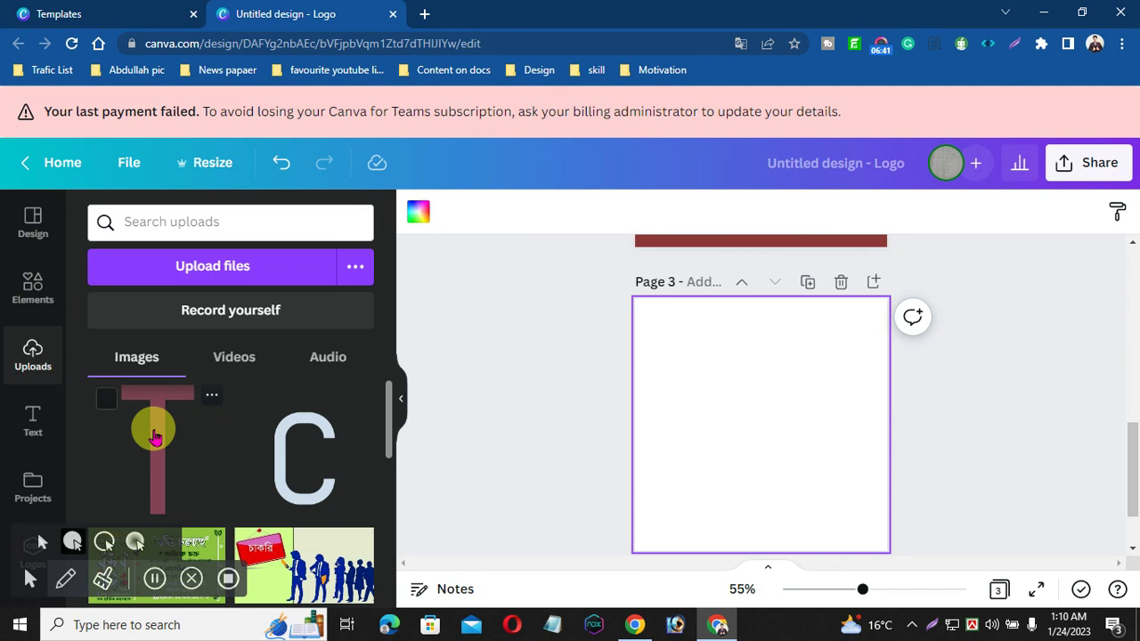
pyautogui.click(154, 437)
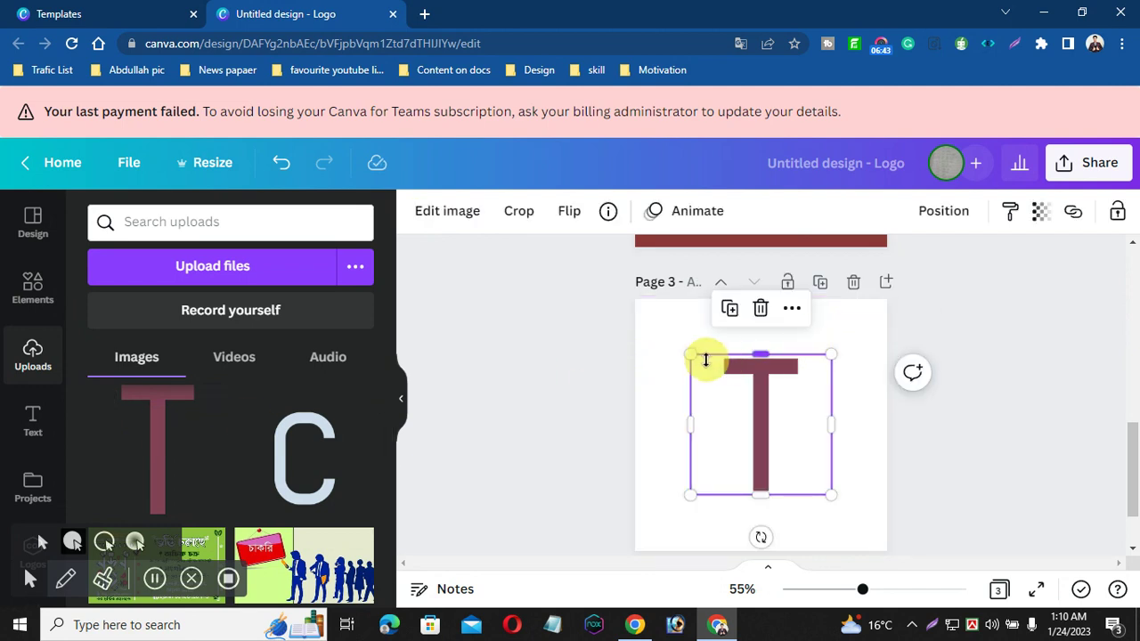
pyautogui.moveTo(691, 354); pyautogui.dragTo(644, 308)
pyautogui.moveTo(832, 494); pyautogui.dragTo(852, 506)
pyautogui.moveTo(741, 446); pyautogui.dragTo(754, 446)
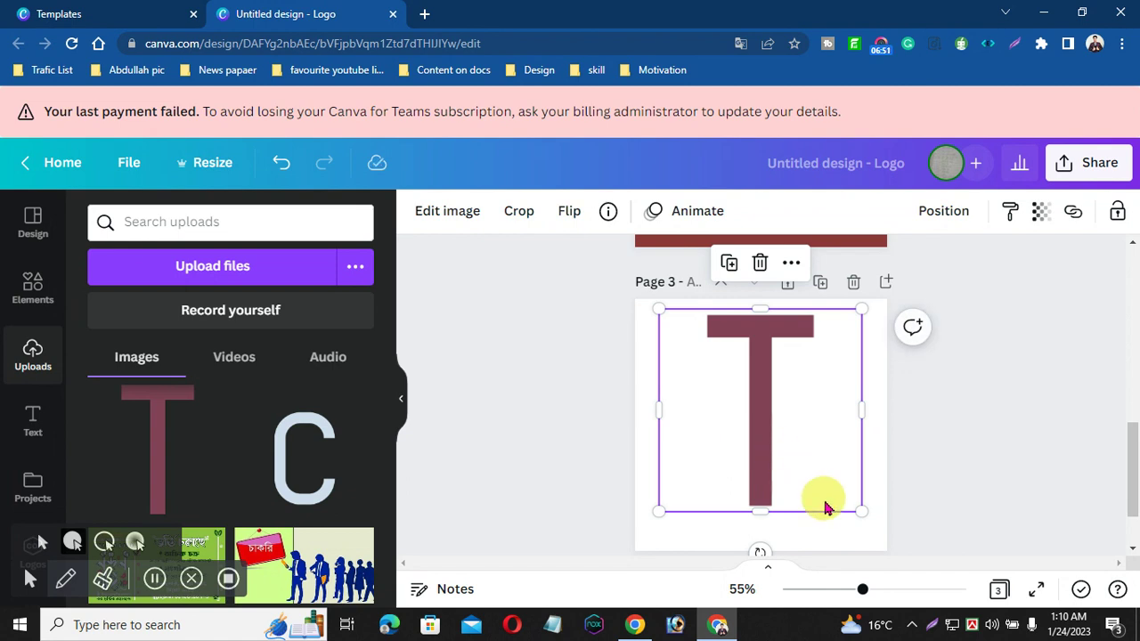
pyautogui.moveTo(864, 513); pyautogui.dragTo(852, 501)
pyautogui.moveTo(756, 403); pyautogui.dragTo(756, 400)
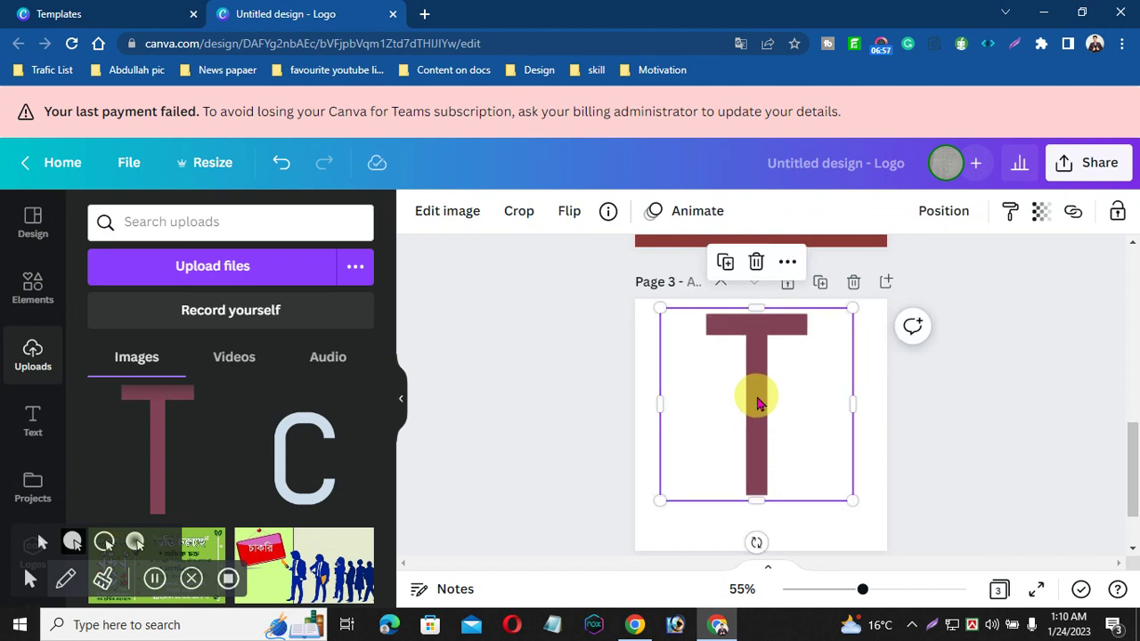
# - Add the uploaded C image to page 3, enlarge it and centre it over the T's stem
pyautogui.click(306, 432)
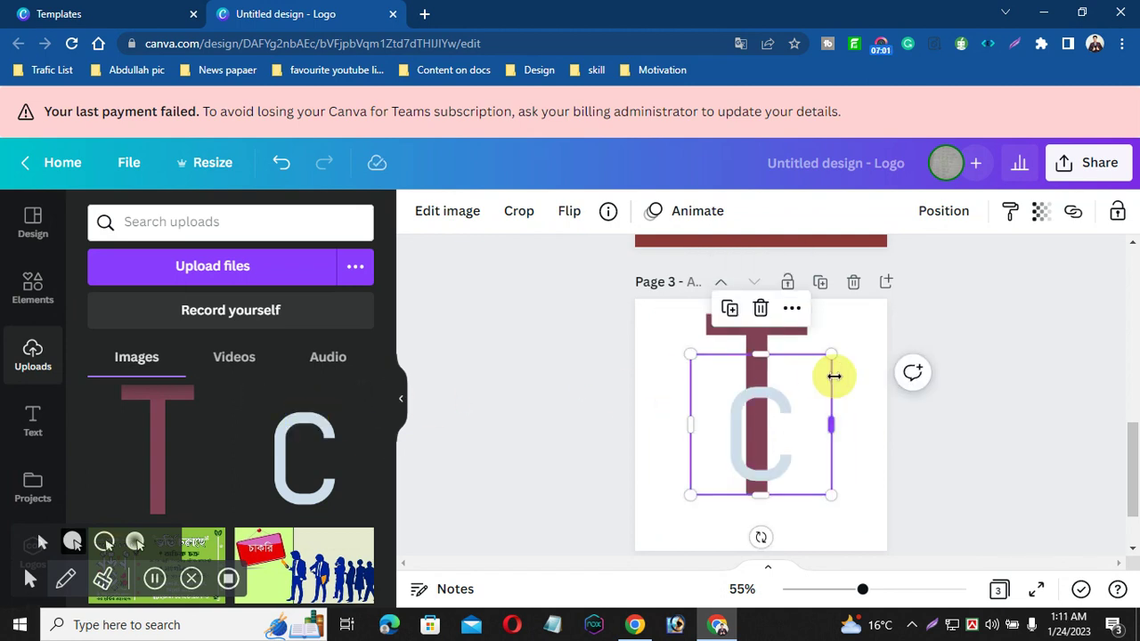
pyautogui.moveTo(692, 355); pyautogui.dragTo(659, 323)
pyautogui.moveTo(736, 405); pyautogui.dragTo(747, 392)
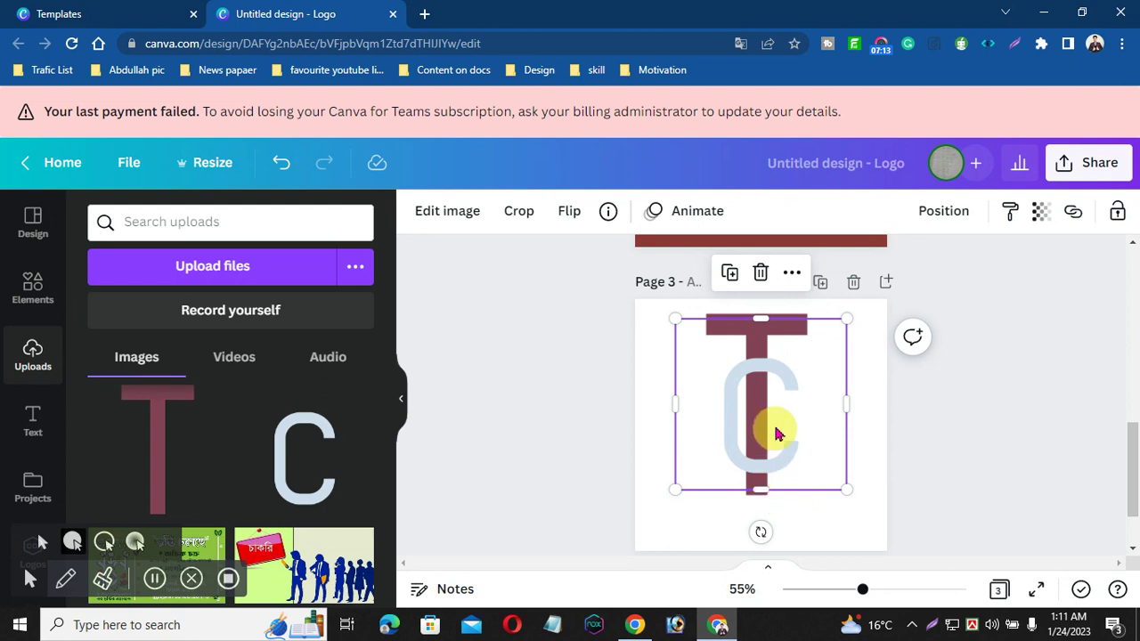
# - Enlarge the T image on page 3 slightly and centre it horizontally against the page's top edge
pyautogui.click(759, 485)
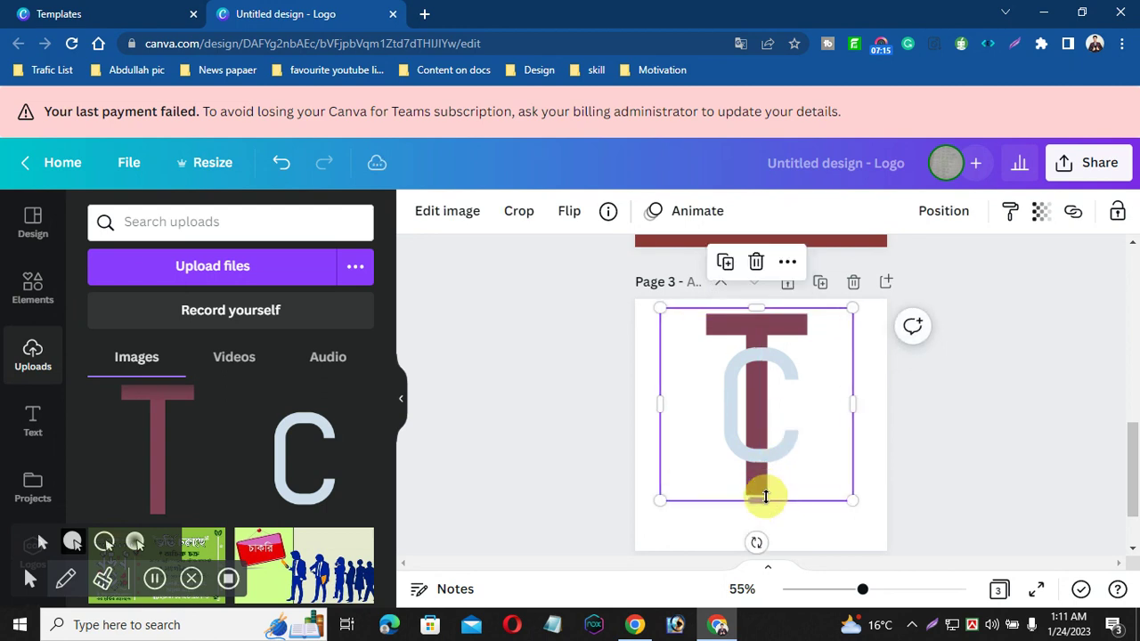
pyautogui.moveTo(854, 503); pyautogui.dragTo(870, 519)
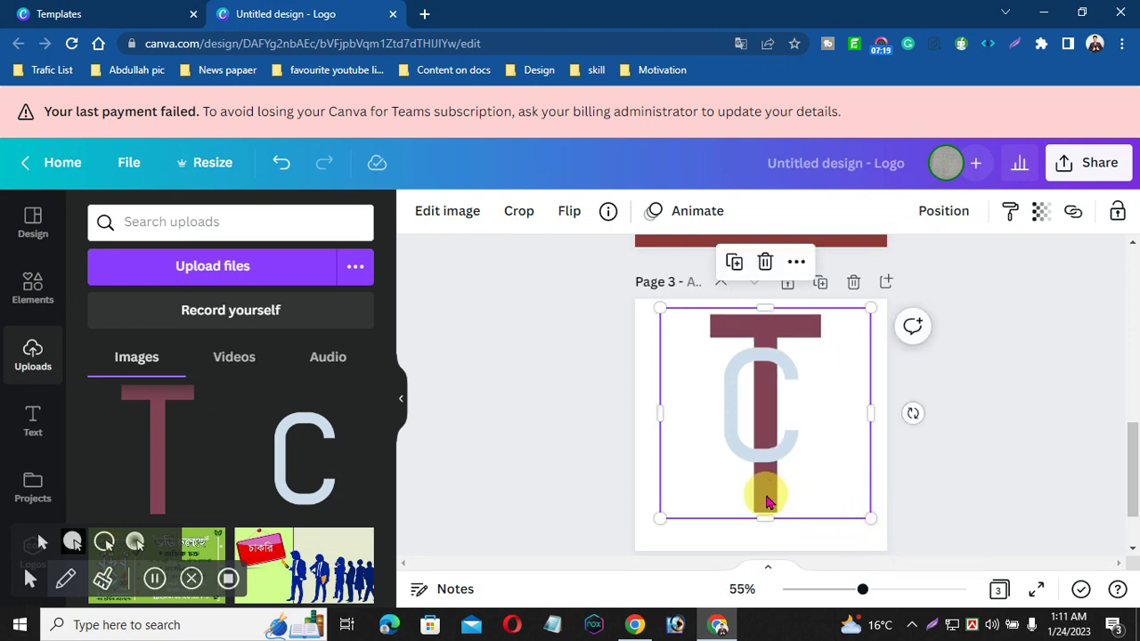
pyautogui.moveTo(768, 502); pyautogui.dragTo(763, 498)
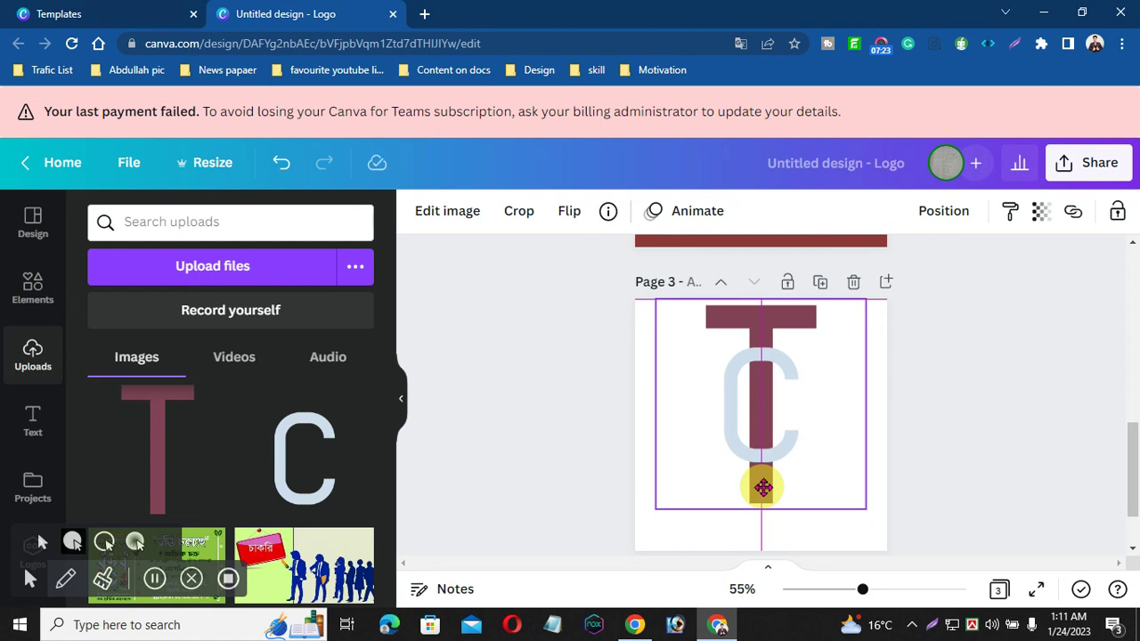
pyautogui.moveTo(764, 487); pyautogui.dragTo(759, 484)
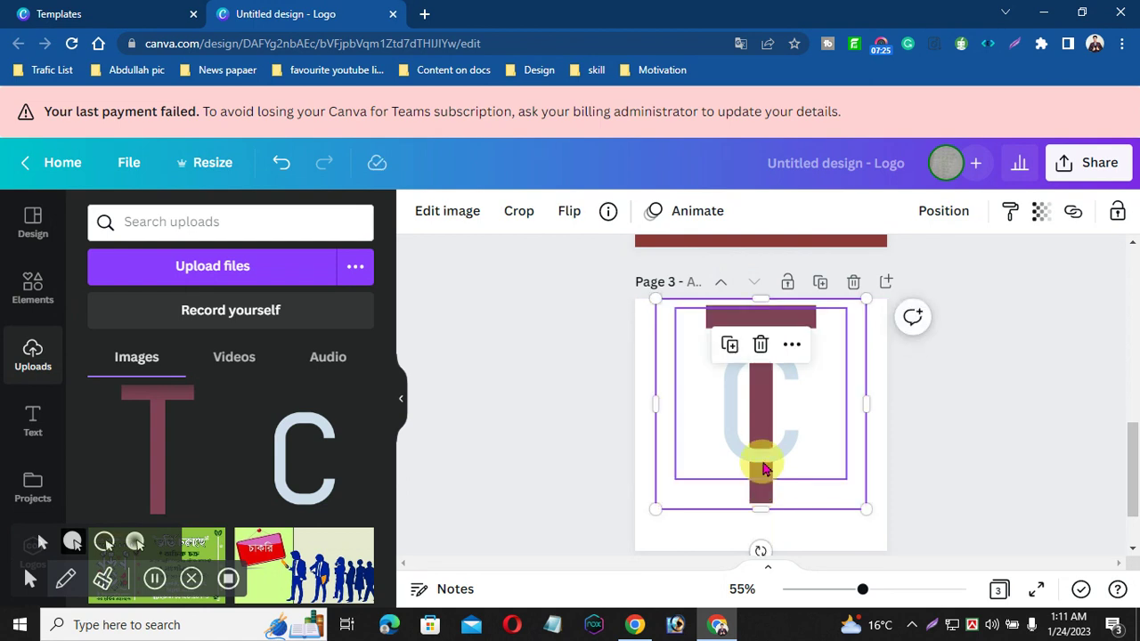
# - Enlarge the C image on page 3, crop the empty area above the letter, and centre it over the T's stem below the crossbar
pyautogui.moveTo(846, 478); pyautogui.dragTo(878, 506)
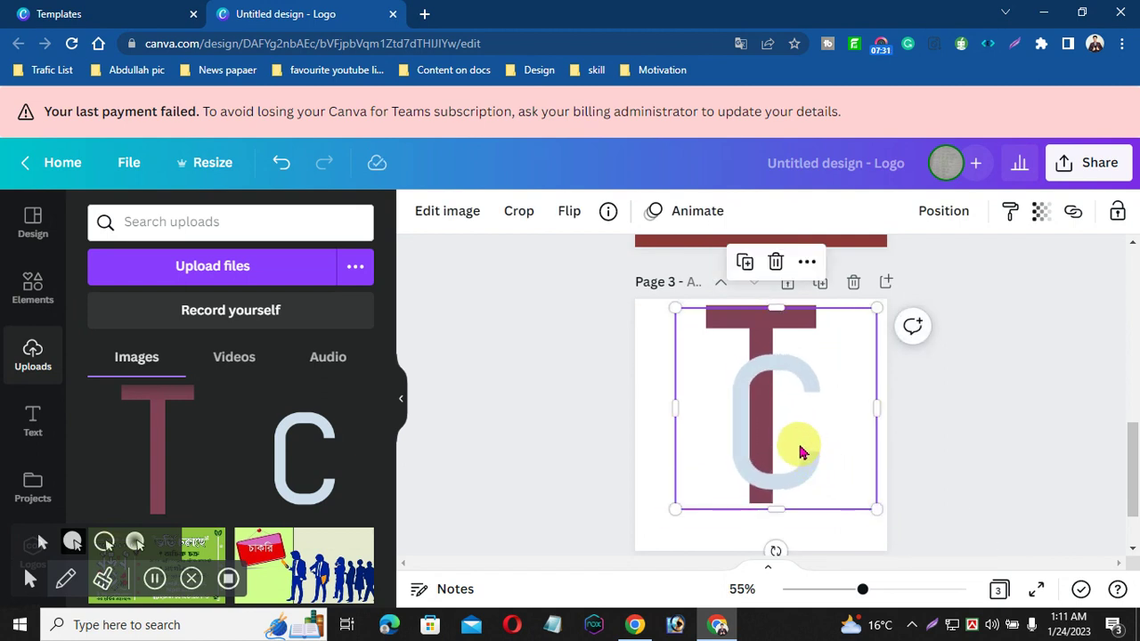
pyautogui.moveTo(799, 450); pyautogui.dragTo(796, 501)
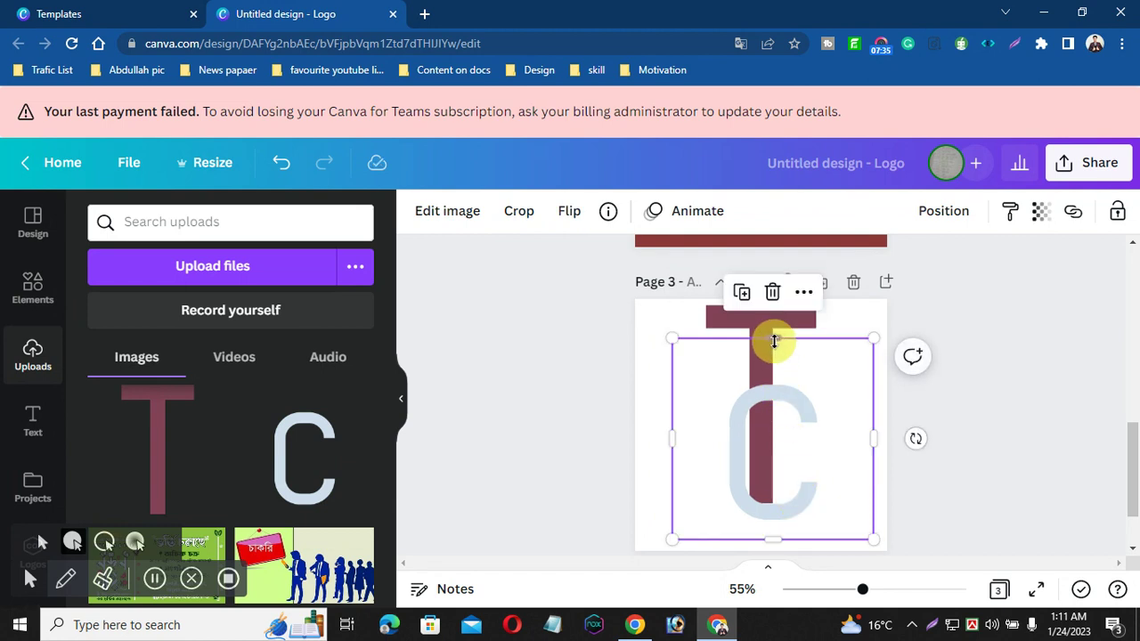
pyautogui.press('Escape')
pyautogui.moveTo(773, 358); pyautogui.dragTo(772, 373)
pyautogui.moveTo(773, 452); pyautogui.dragTo(761, 415)
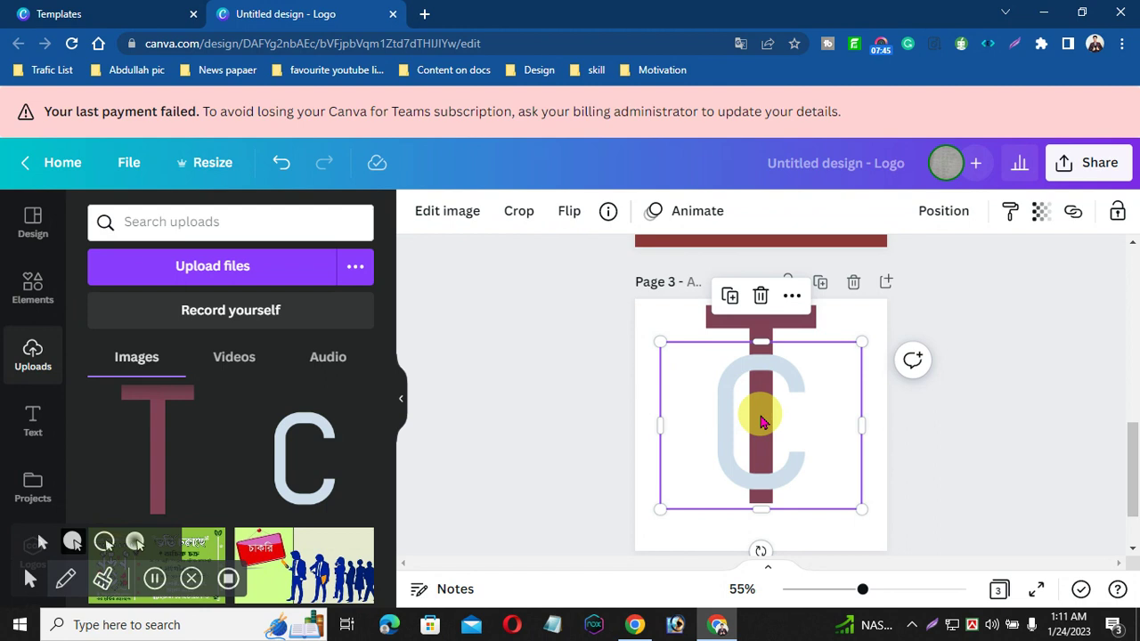
pyautogui.click(922, 419)
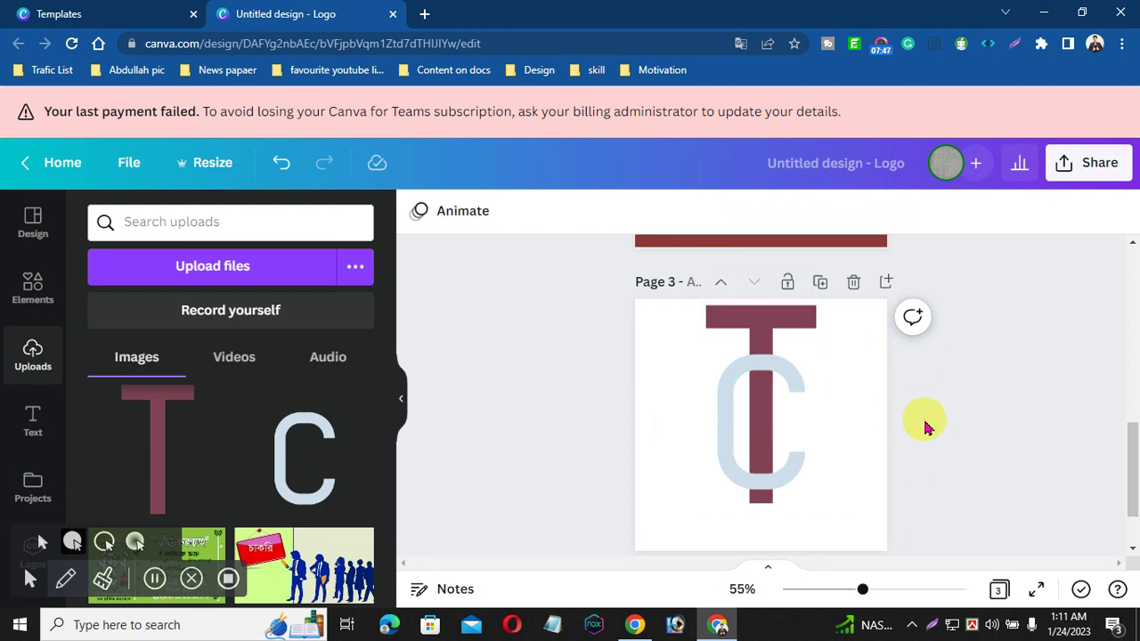
# - Erase the C's lower curve where the T's stem crosses it, using the Background Remover's Erase brush at size 15
pyautogui.moveTo(1132, 438); pyautogui.dragTo(1132, 438)
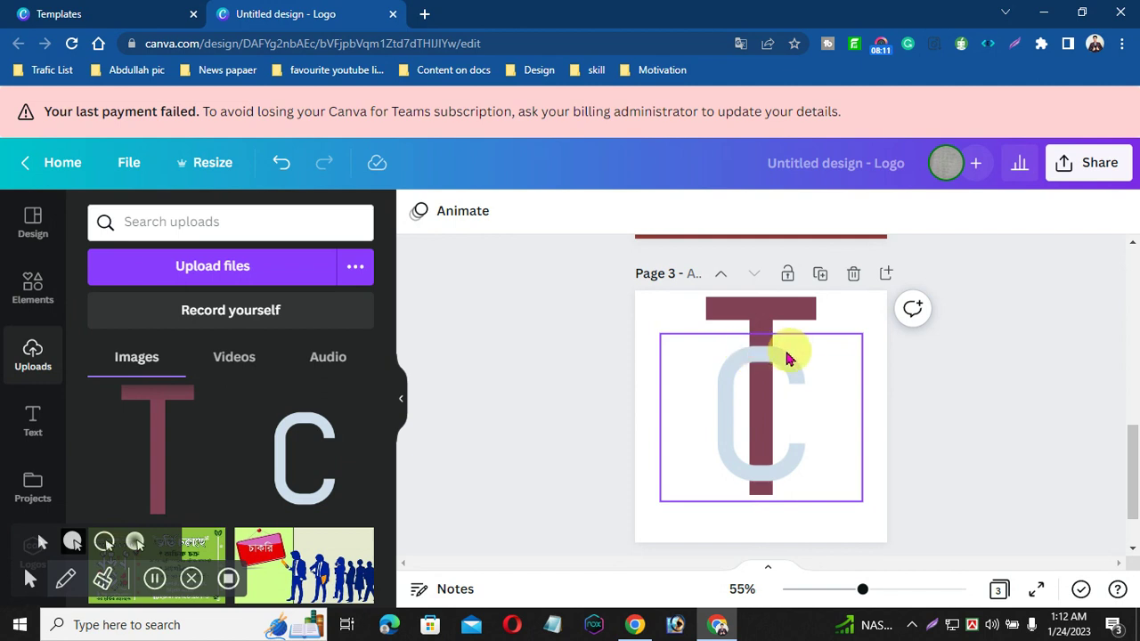
pyautogui.click(750, 400)
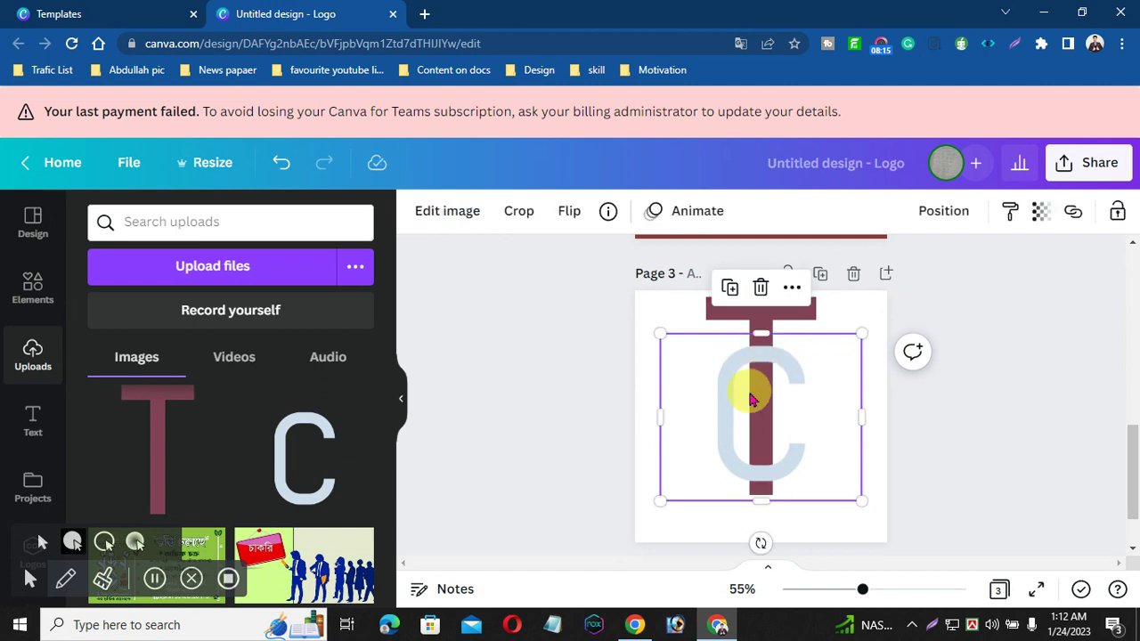
pyautogui.moveTo(750, 400); pyautogui.dragTo(748, 398)
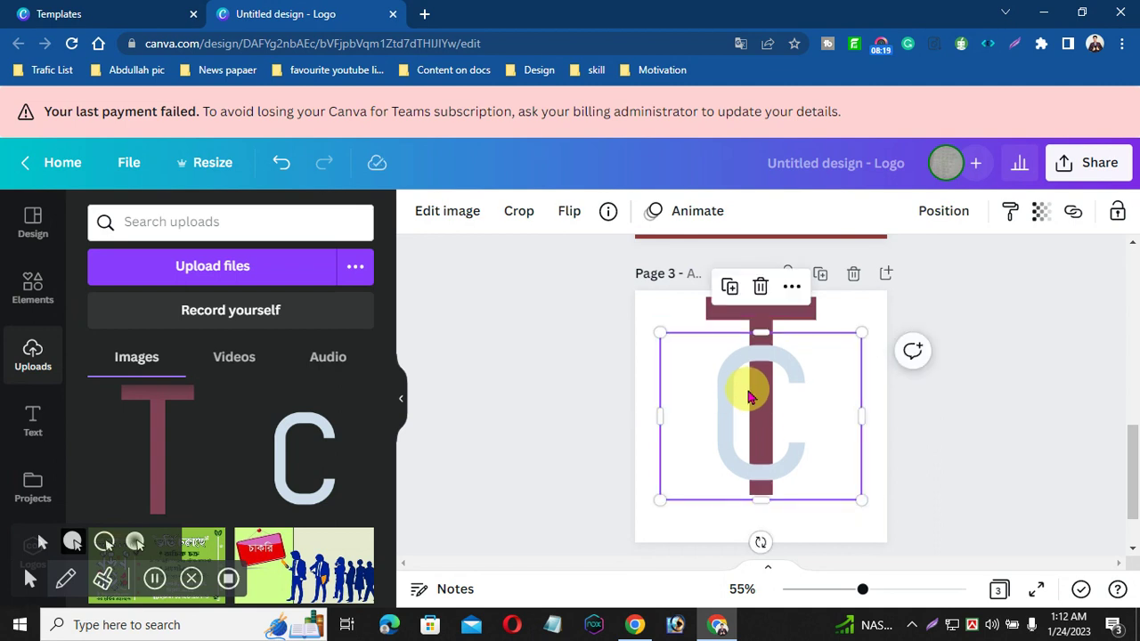
pyautogui.click(447, 211)
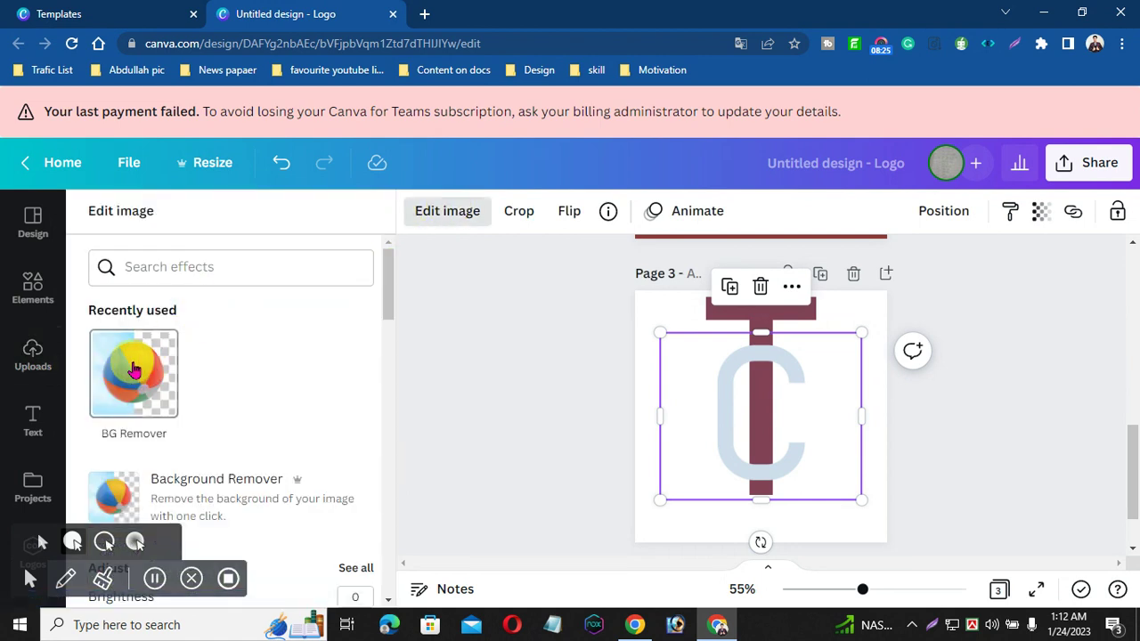
pyautogui.click(134, 370)
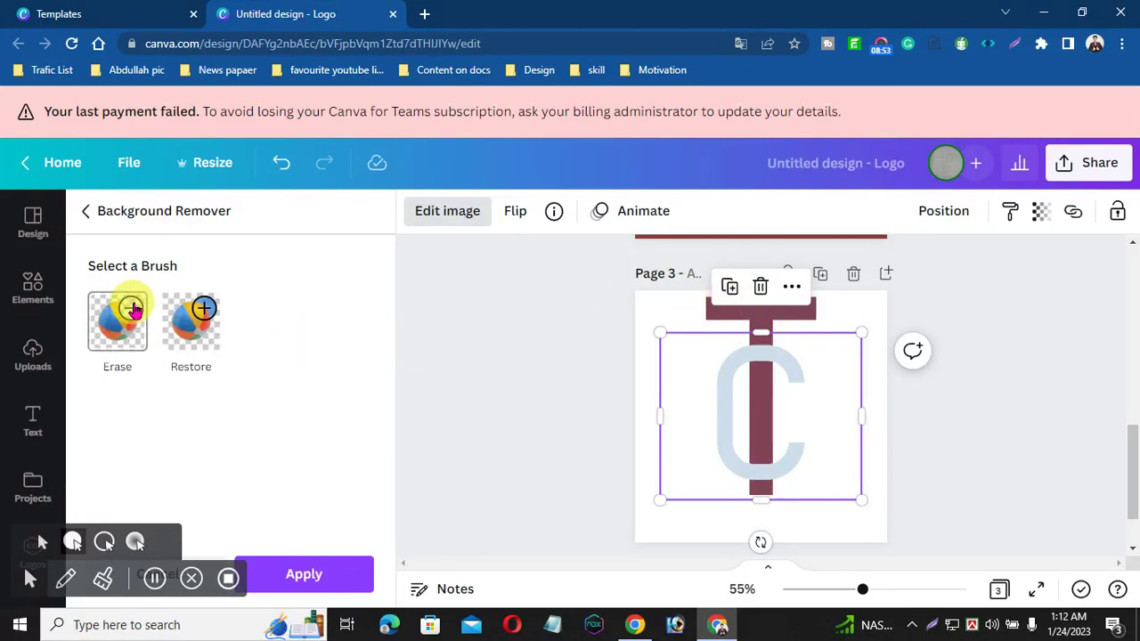
pyautogui.click(131, 308)
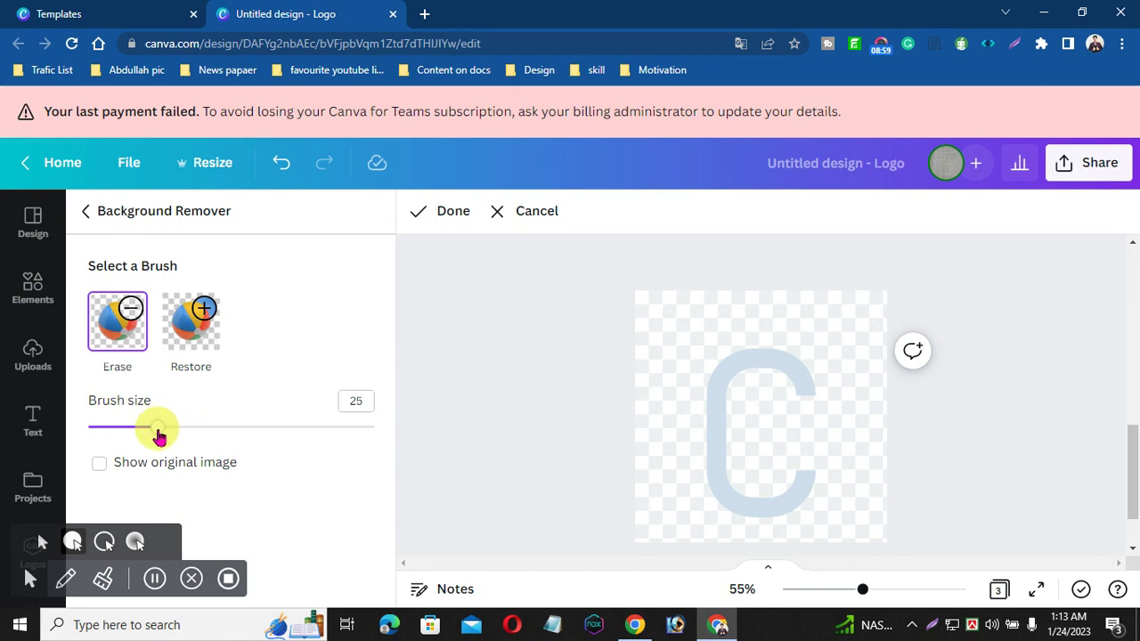
pyautogui.moveTo(158, 429); pyautogui.dragTo(128, 430)
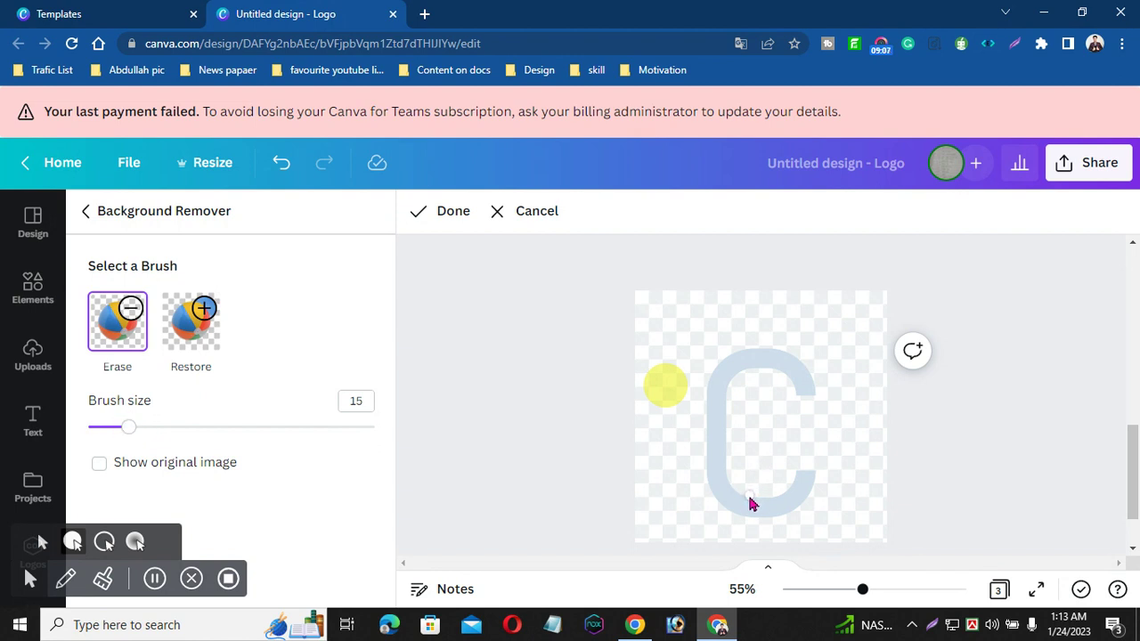
pyautogui.moveTo(750, 497); pyautogui.dragTo(747, 520)
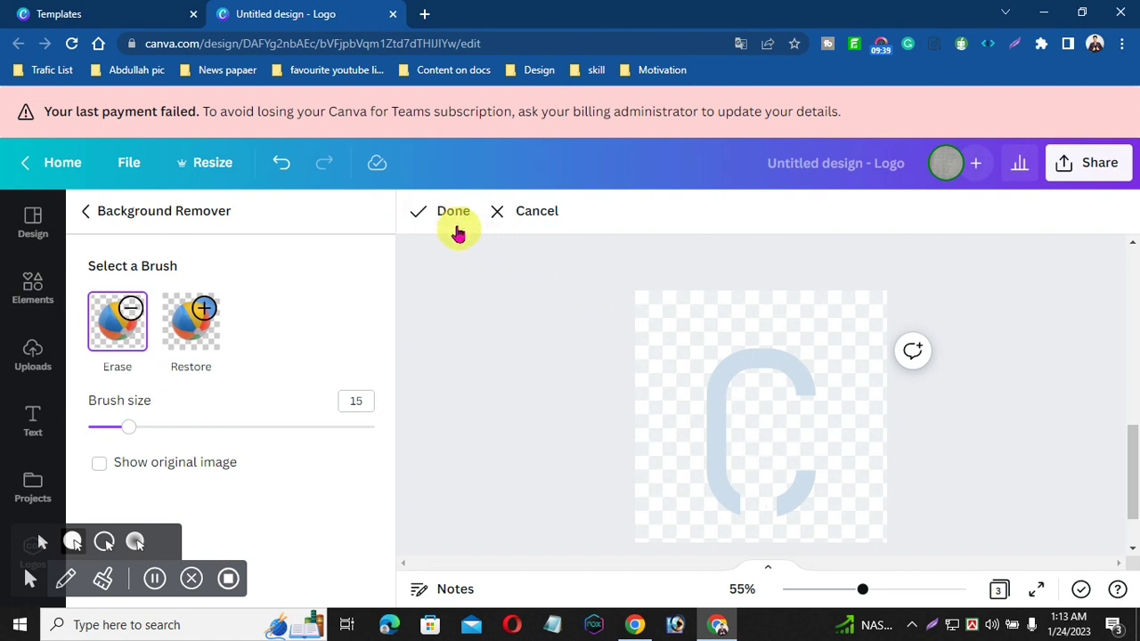
pyautogui.click(450, 218)
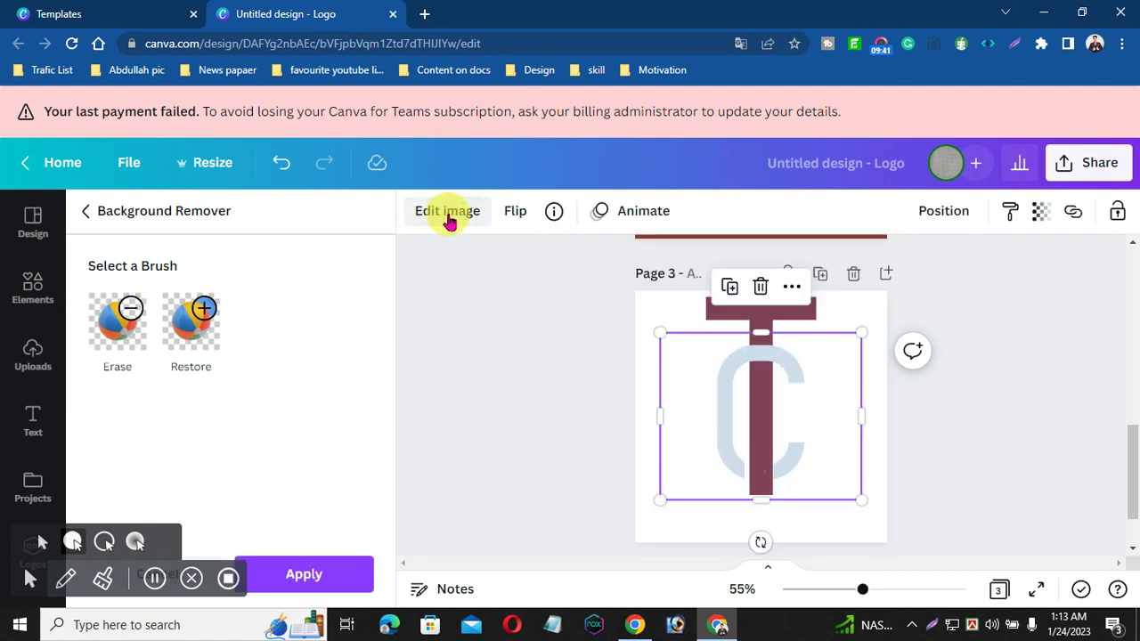
# - Widen the gap in the C's lower curve beside the T's stem with the Erase brush at size 15
pyautogui.click(784, 365)
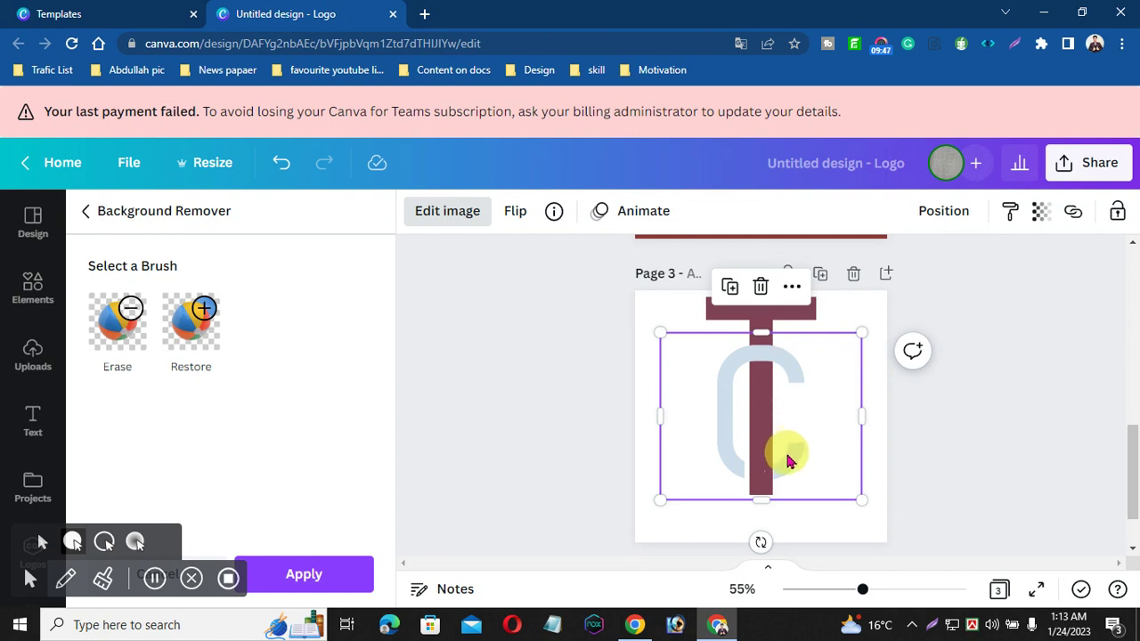
pyautogui.moveTo(791, 458)
pyautogui.mouseDown()
pyautogui.moveTo(789, 448)
pyautogui.moveTo(792, 460)
pyautogui.mouseUp()
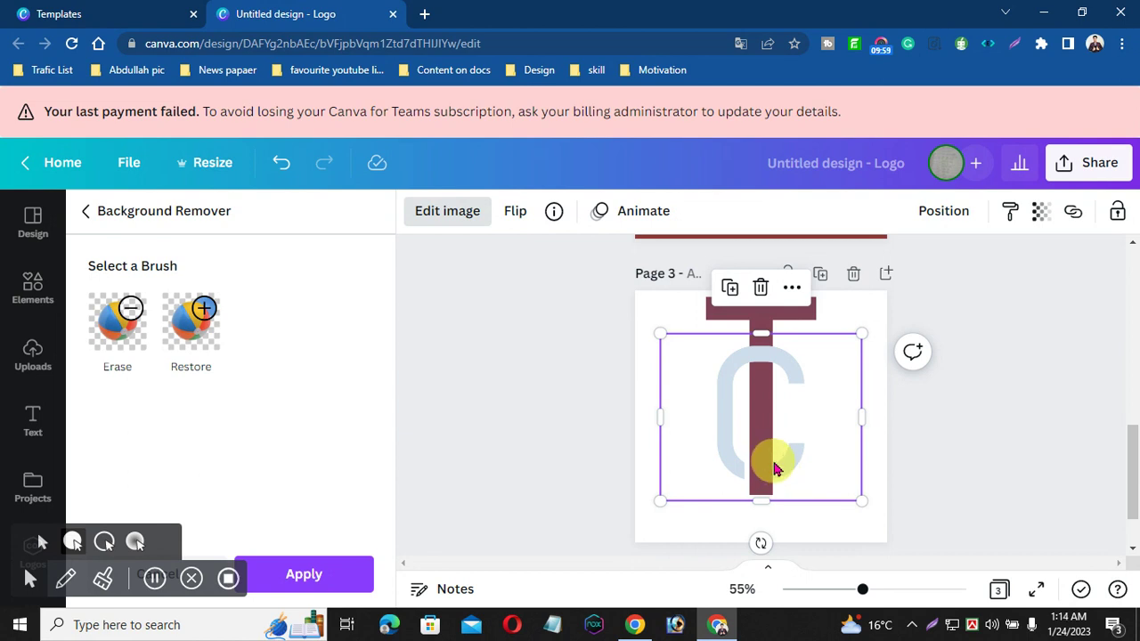
pyautogui.click(127, 308)
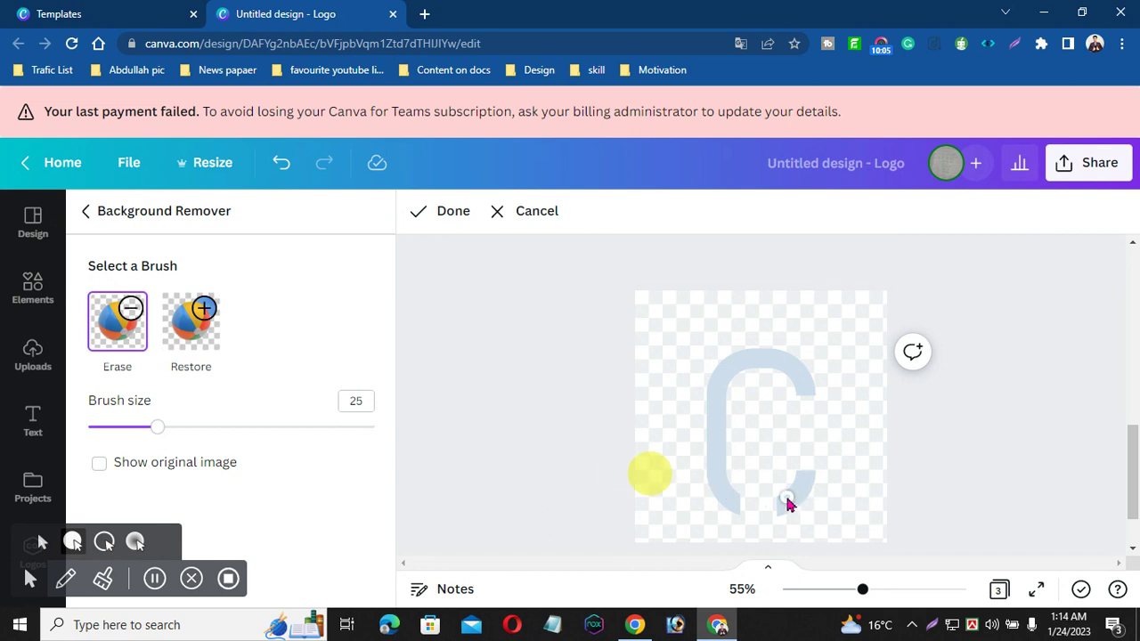
pyautogui.moveTo(162, 428); pyautogui.dragTo(128, 429)
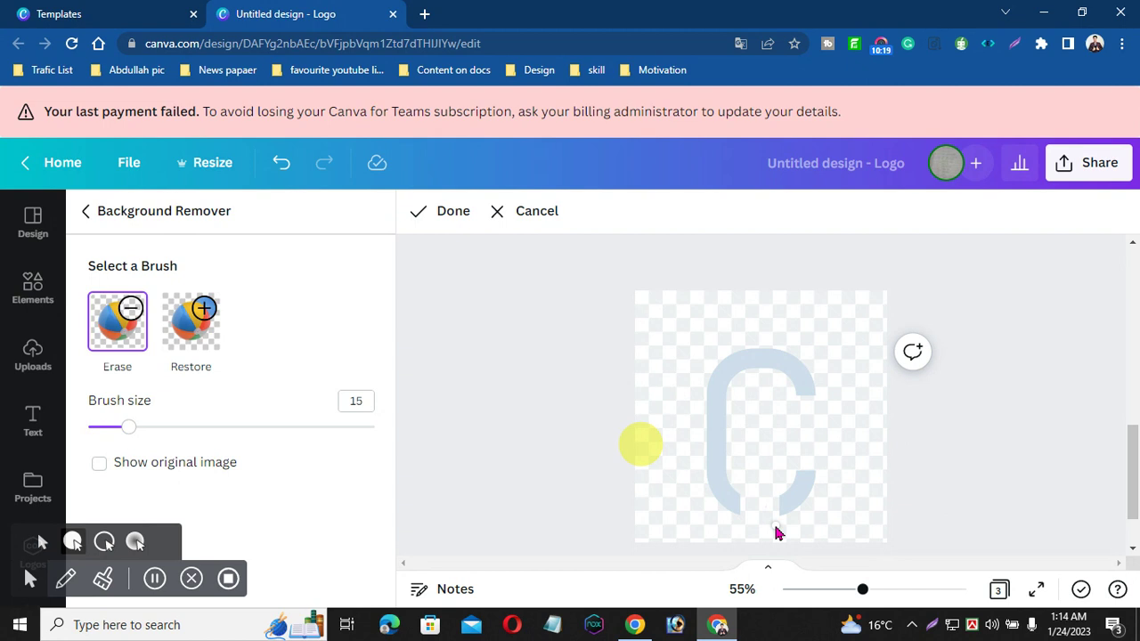
pyautogui.moveTo(775, 531)
pyautogui.mouseDown()
pyautogui.moveTo(763, 501)
pyautogui.moveTo(775, 499)
pyautogui.mouseUp()
pyautogui.click(440, 219)
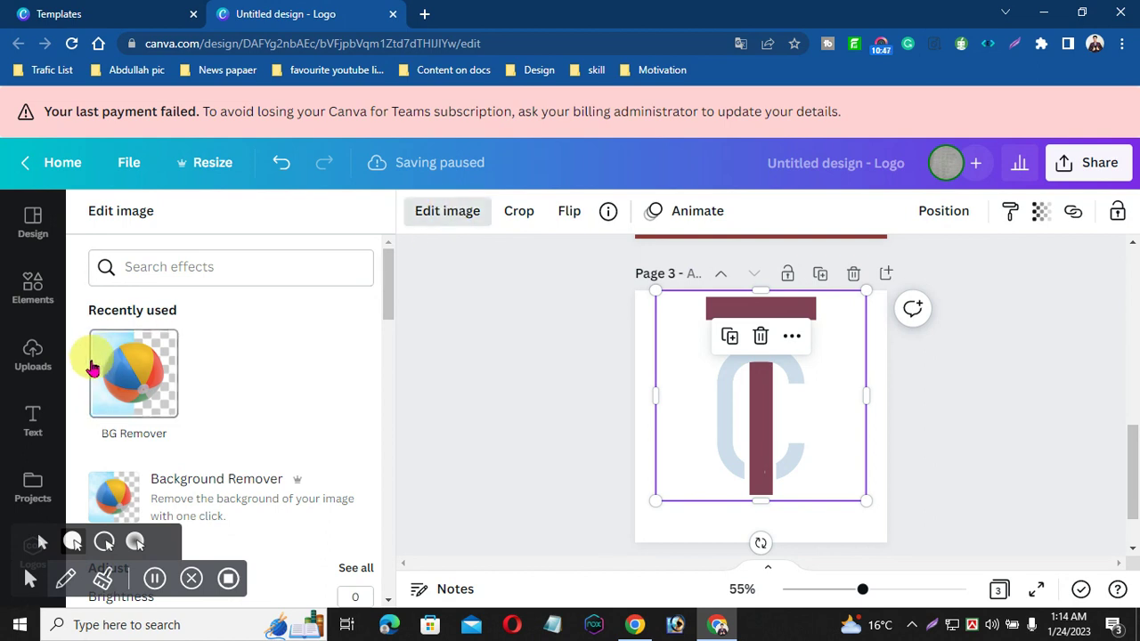
# - Erase the section of the T's stem around the C's upper curve, using the Background Remover's Erase brush at sizes 14 and 18
pyautogui.click(125, 370)
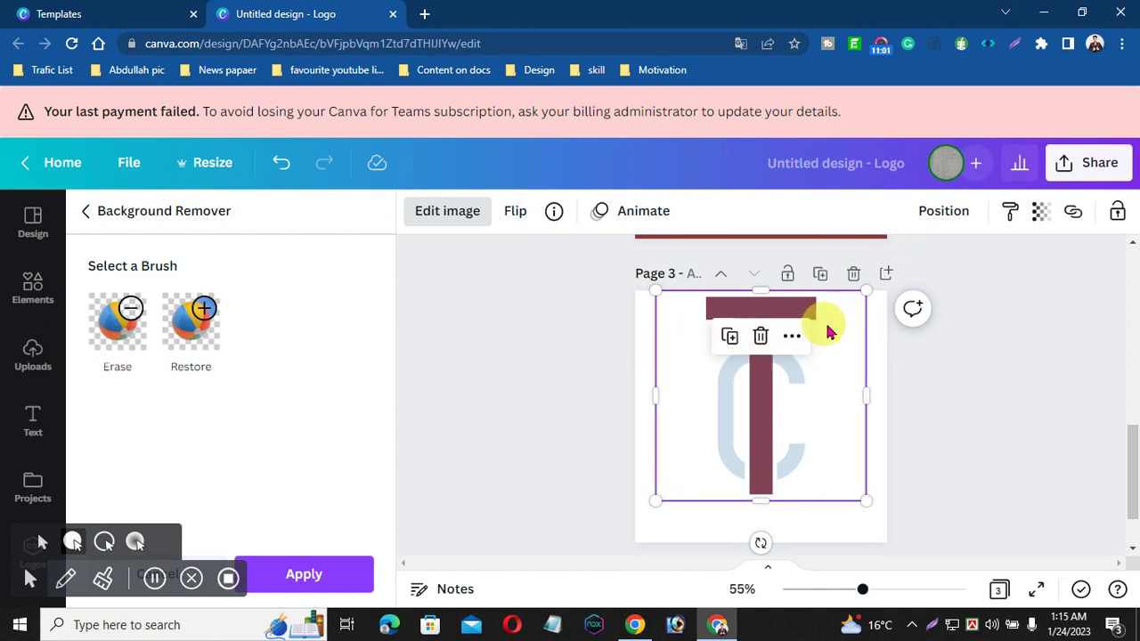
pyautogui.click(131, 308)
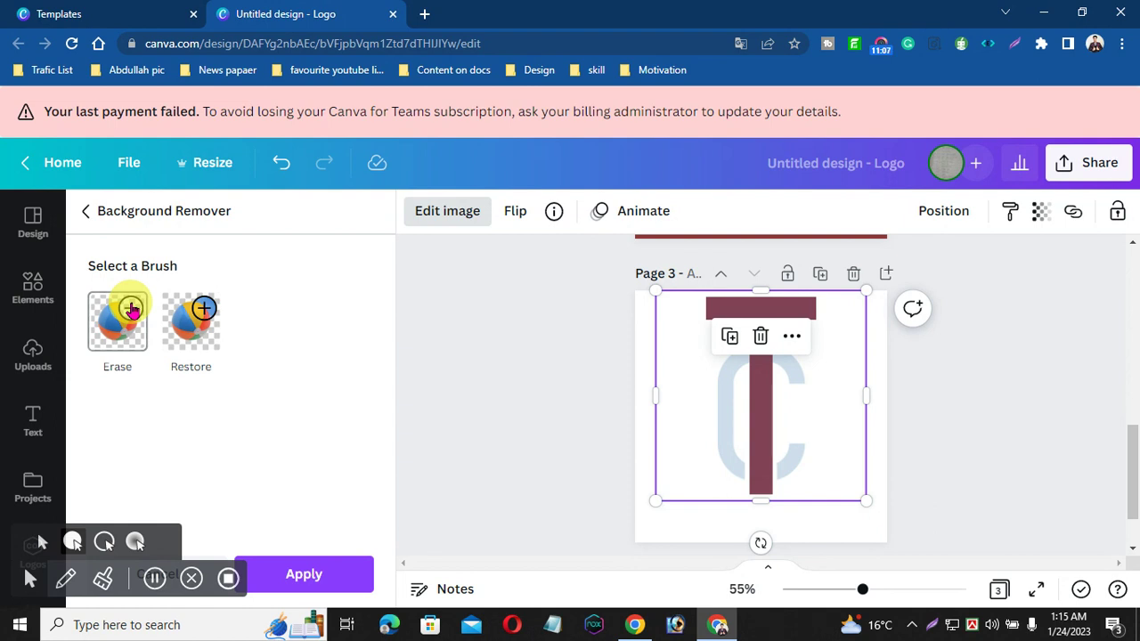
pyautogui.click(159, 428)
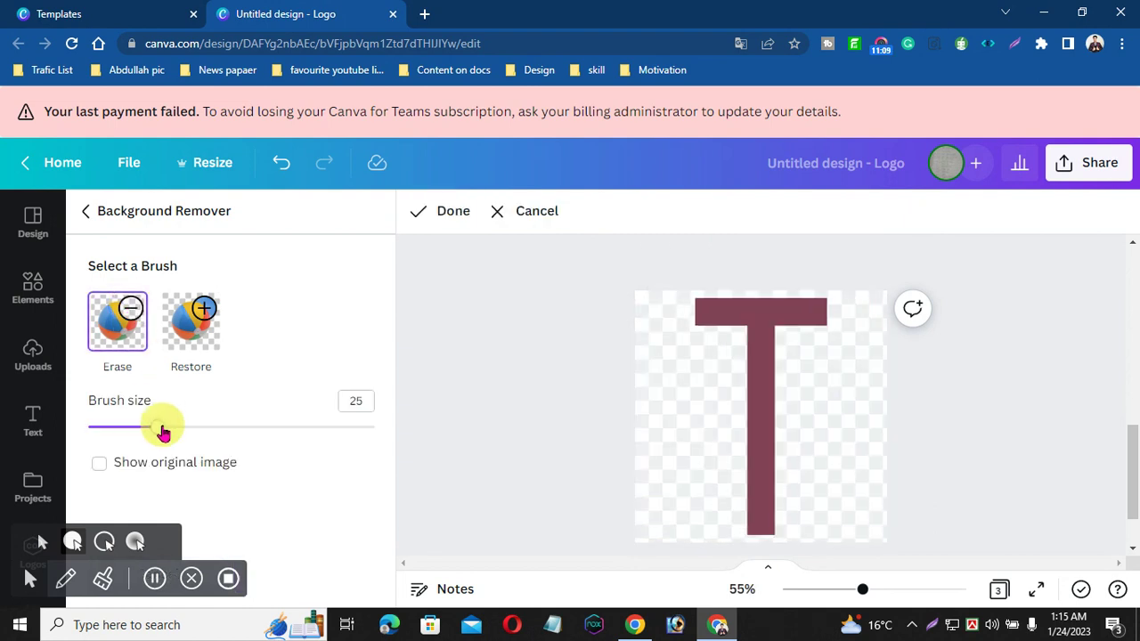
pyautogui.moveTo(155, 431); pyautogui.dragTo(125, 428)
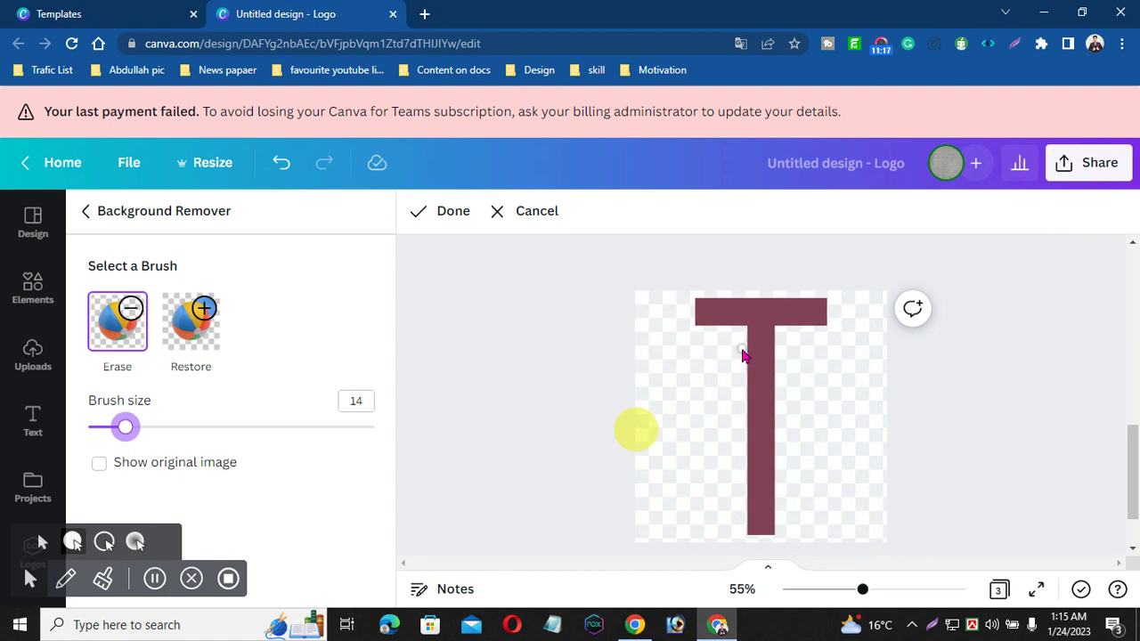
pyautogui.moveTo(744, 356); pyautogui.dragTo(785, 357)
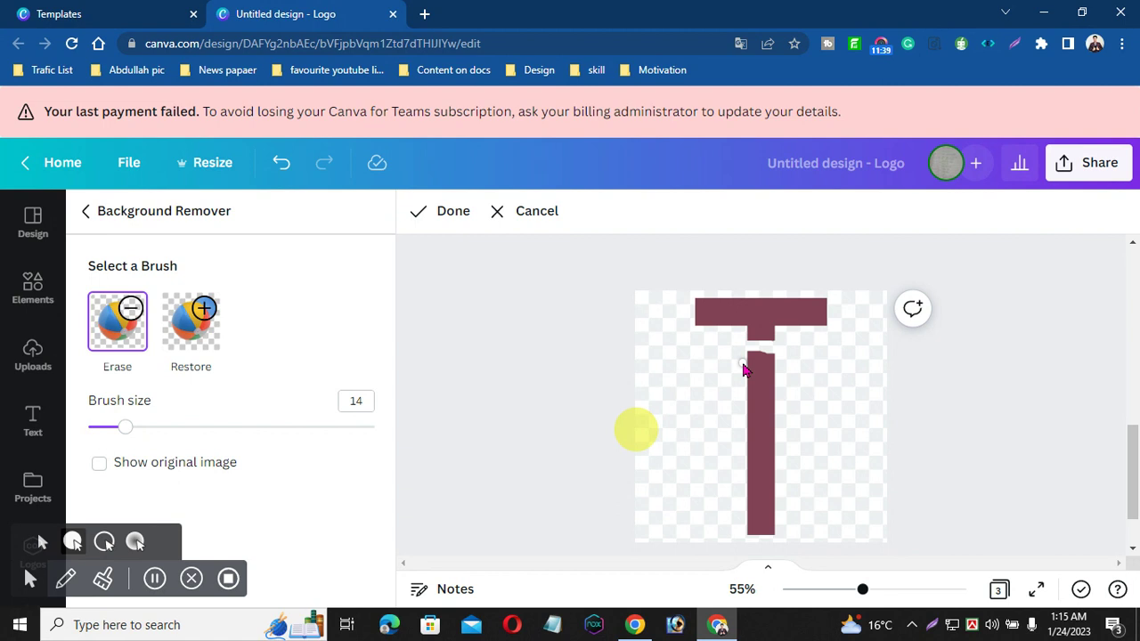
pyautogui.moveTo(743, 365); pyautogui.dragTo(792, 365)
pyautogui.moveTo(744, 372); pyautogui.dragTo(747, 371)
pyautogui.moveTo(747, 381); pyautogui.dragTo(777, 381)
pyautogui.moveTo(771, 383)
pyautogui.mouseDown()
pyautogui.moveTo(751, 354)
pyautogui.moveTo(779, 358)
pyautogui.moveTo(775, 370)
pyautogui.moveTo(747, 375)
pyautogui.moveTo(795, 374)
pyautogui.mouseUp()
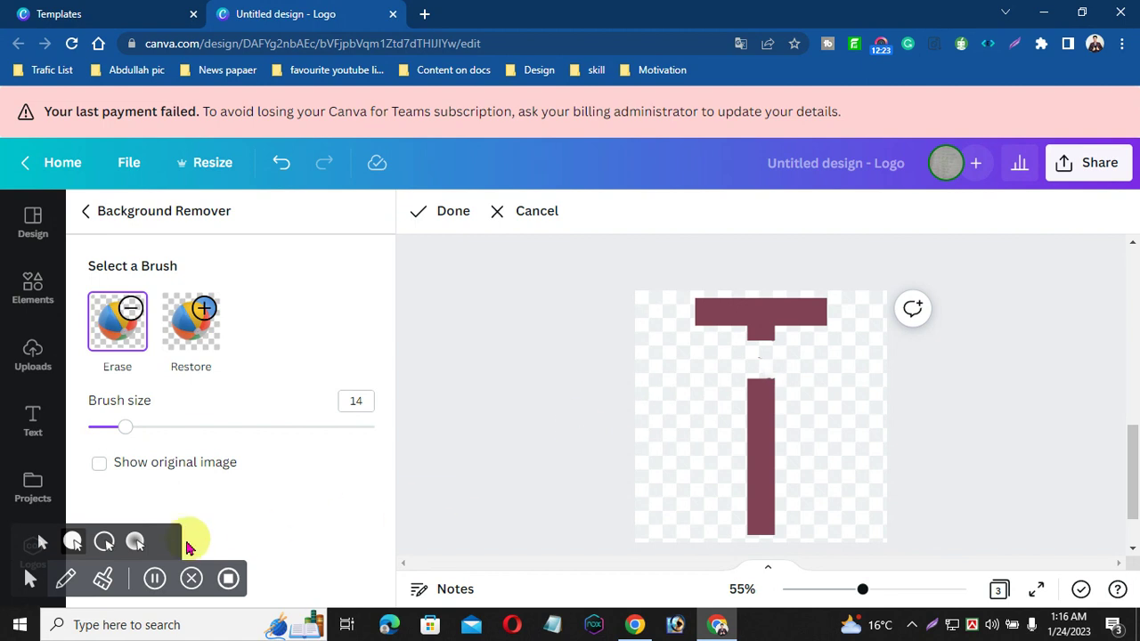
pyautogui.click(171, 570)
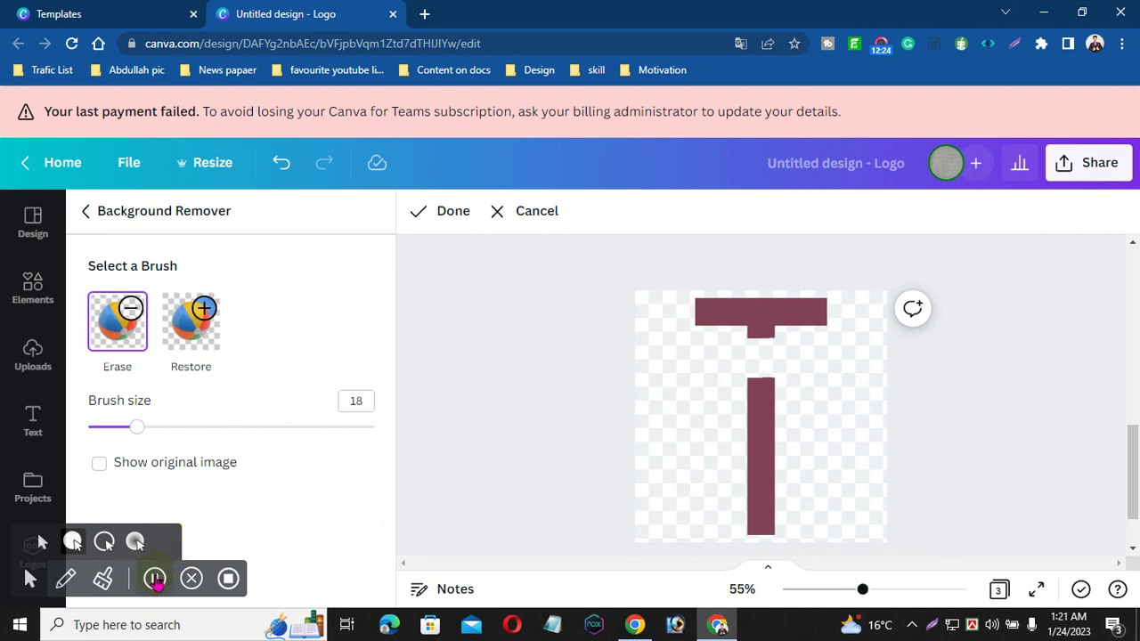
pyautogui.click(664, 426)
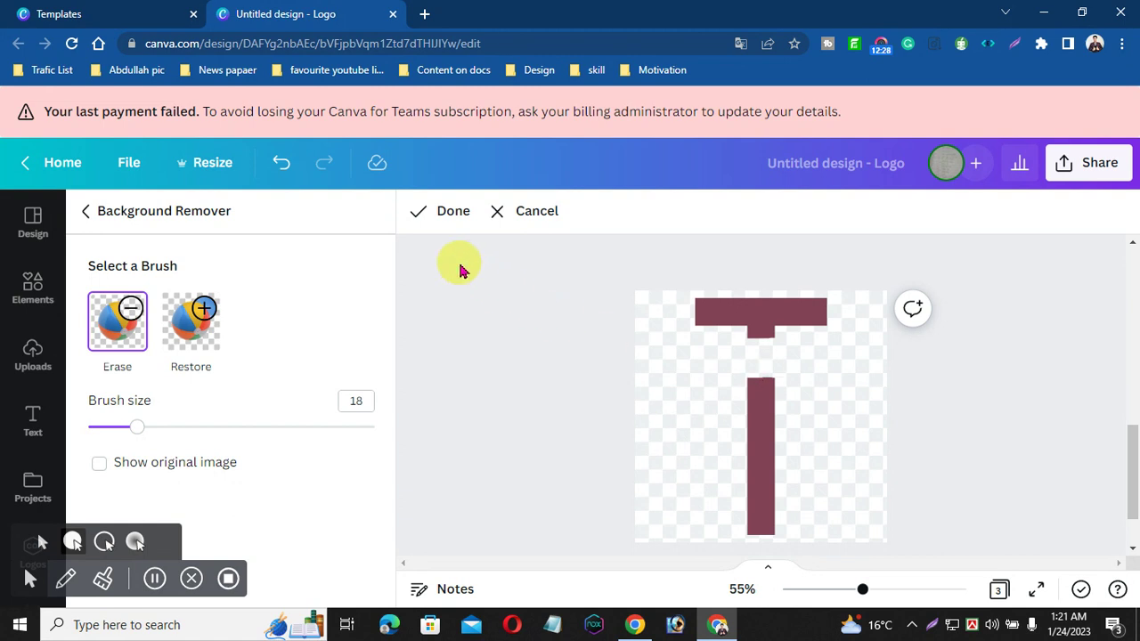
pyautogui.click(451, 212)
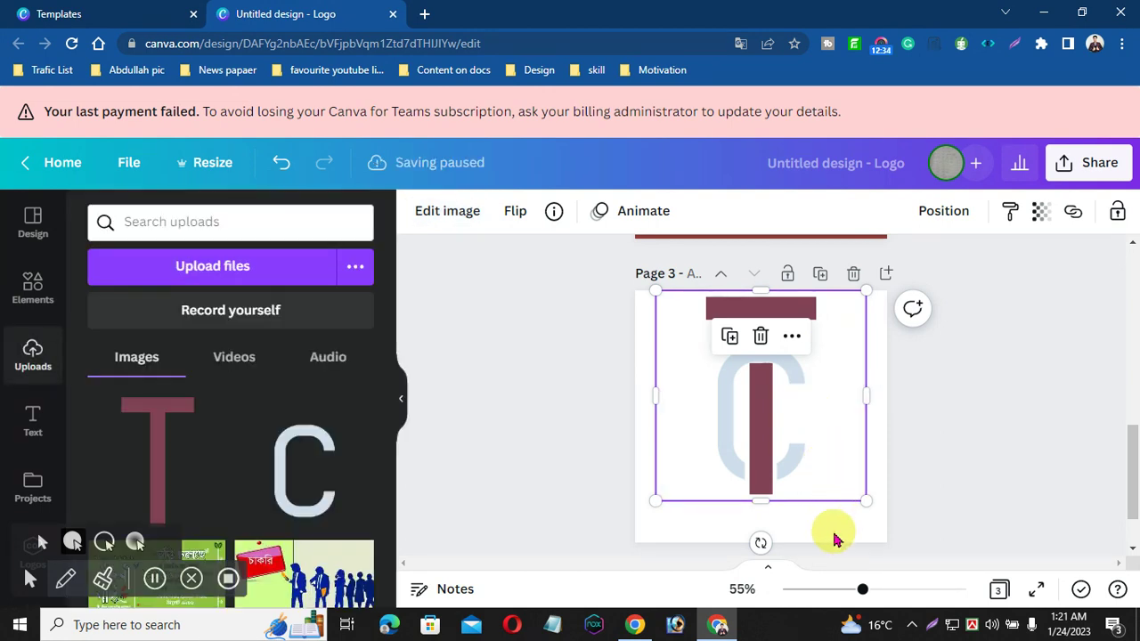
pyautogui.click(834, 539)
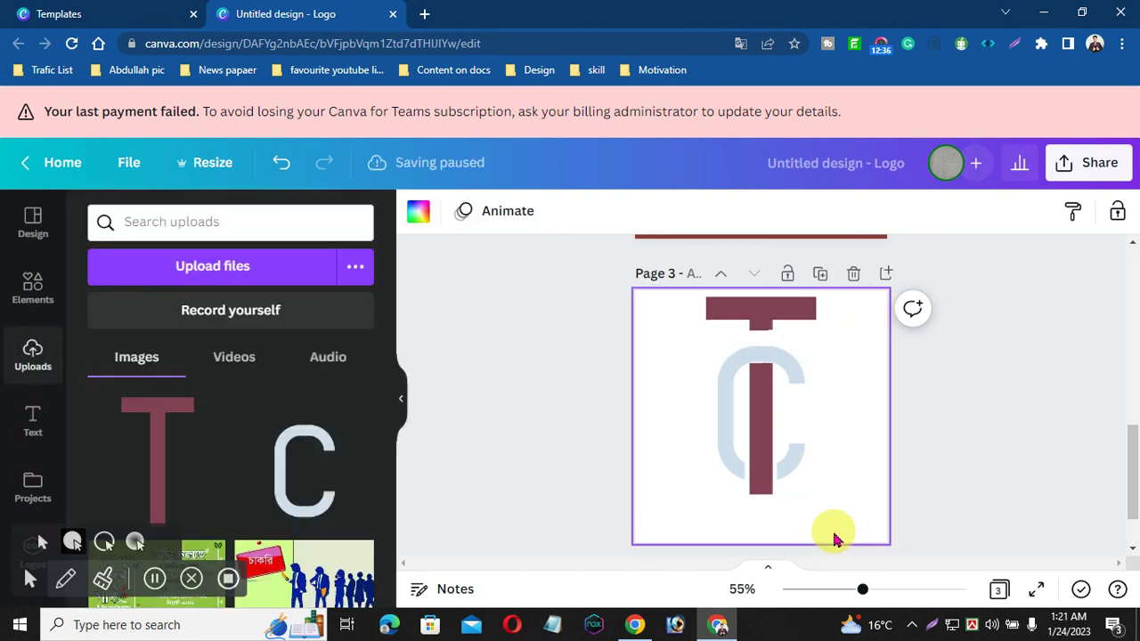
# - Move the C image up slightly so its upper curve sits centred in the gap of the T's stem
pyautogui.click(789, 470)
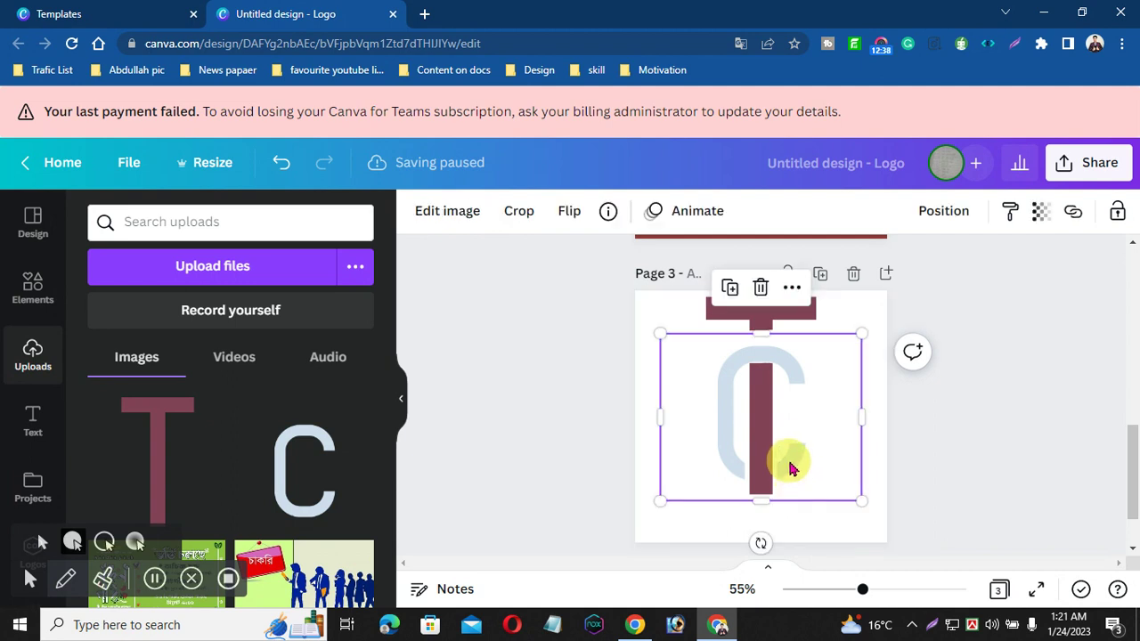
pyautogui.moveTo(793, 469); pyautogui.dragTo(791, 457)
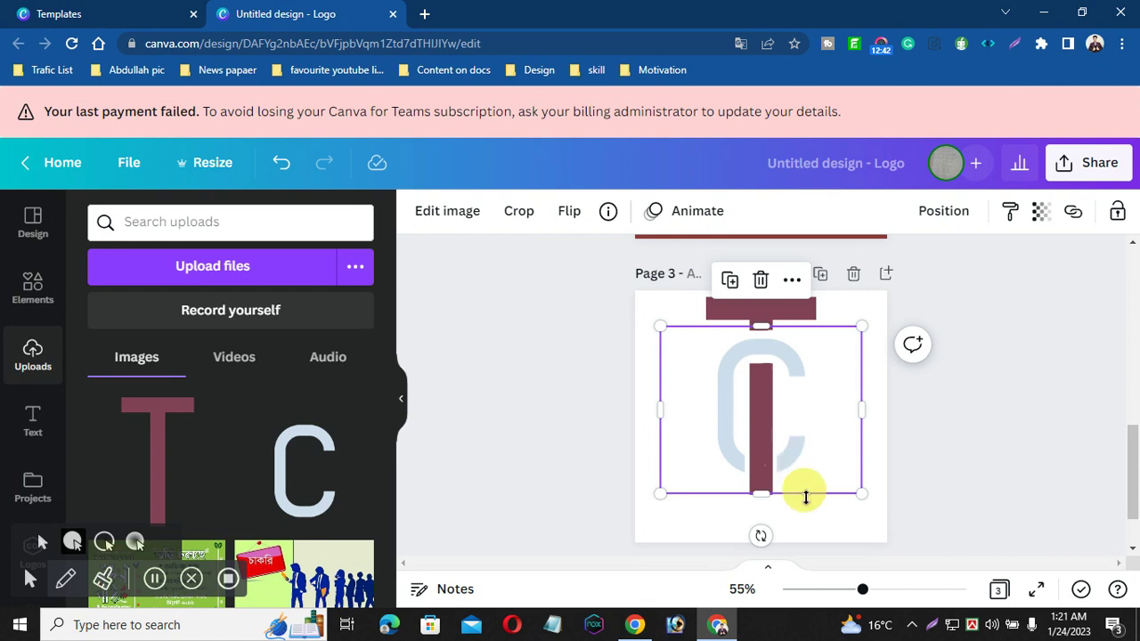
pyautogui.click(821, 533)
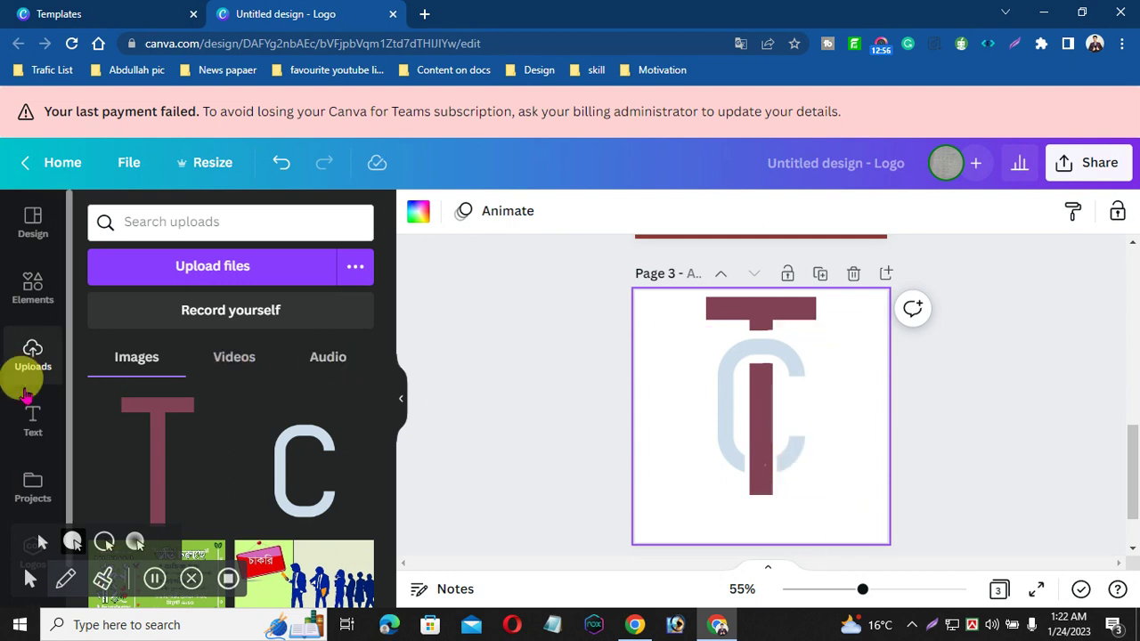
# - Add a heading text box to page 3 and set its font to Madelyn
pyautogui.click(32, 421)
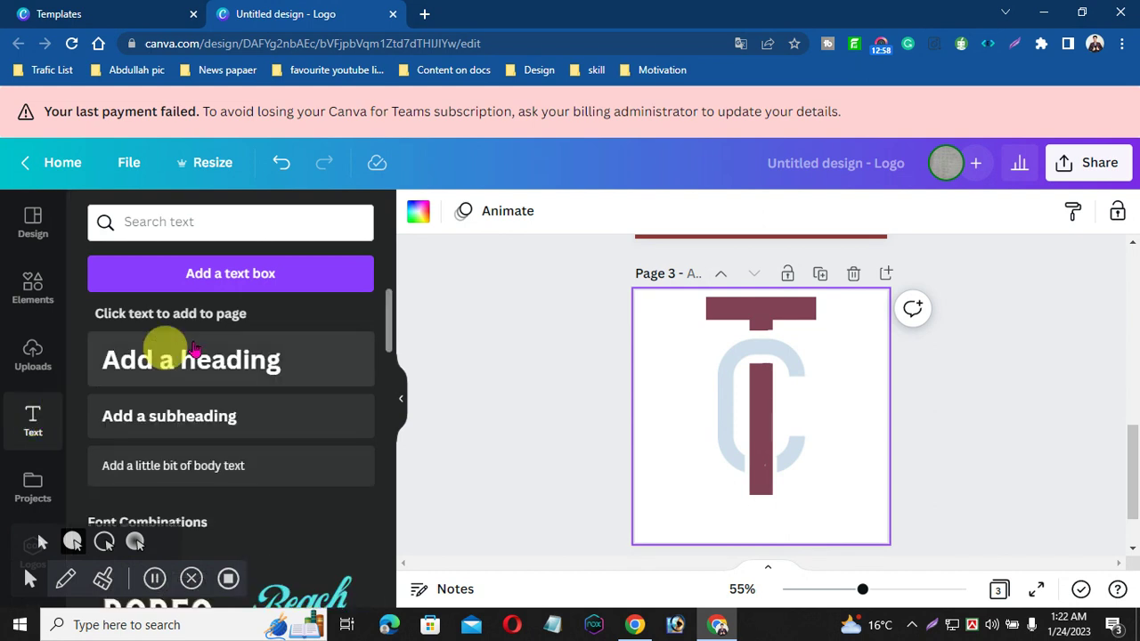
pyautogui.click(212, 360)
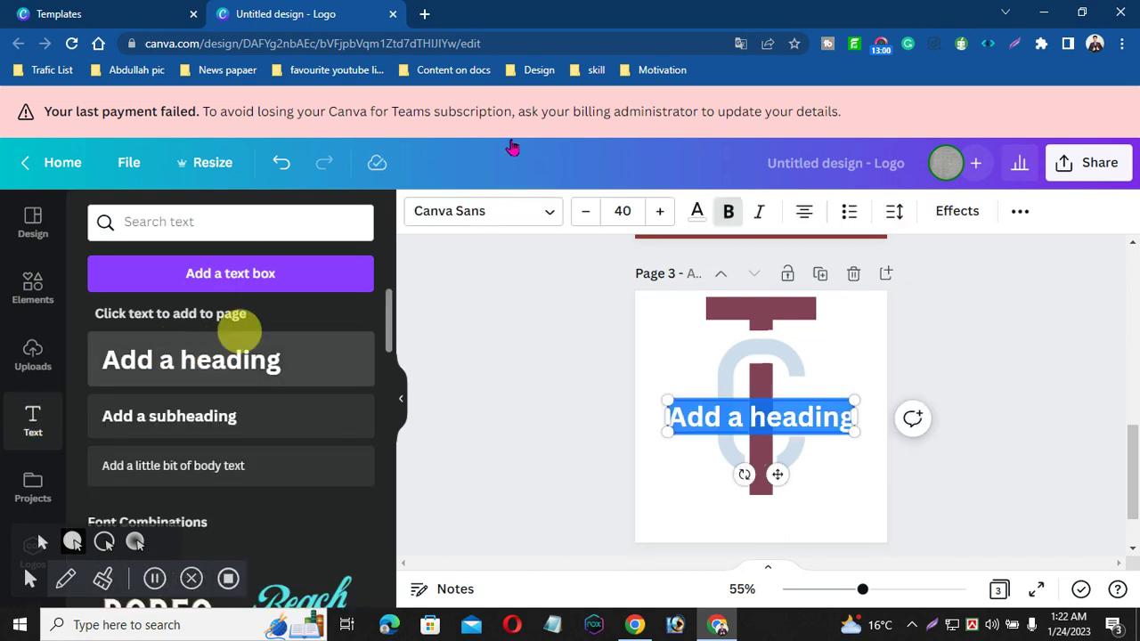
pyautogui.click(545, 220)
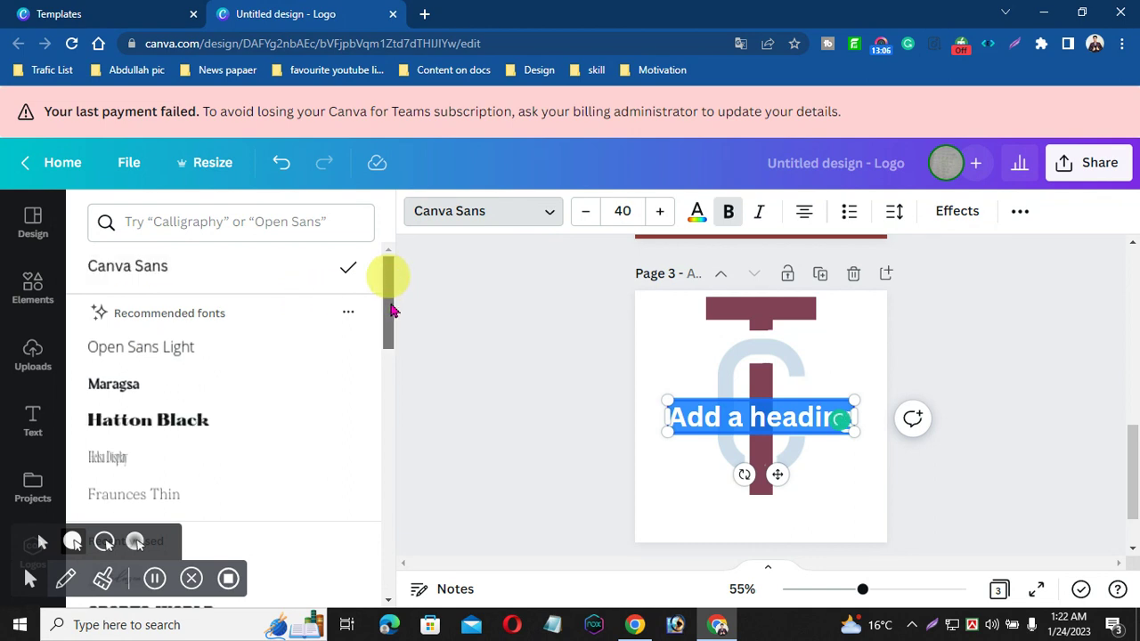
pyautogui.scroll(-3, 393, 310)
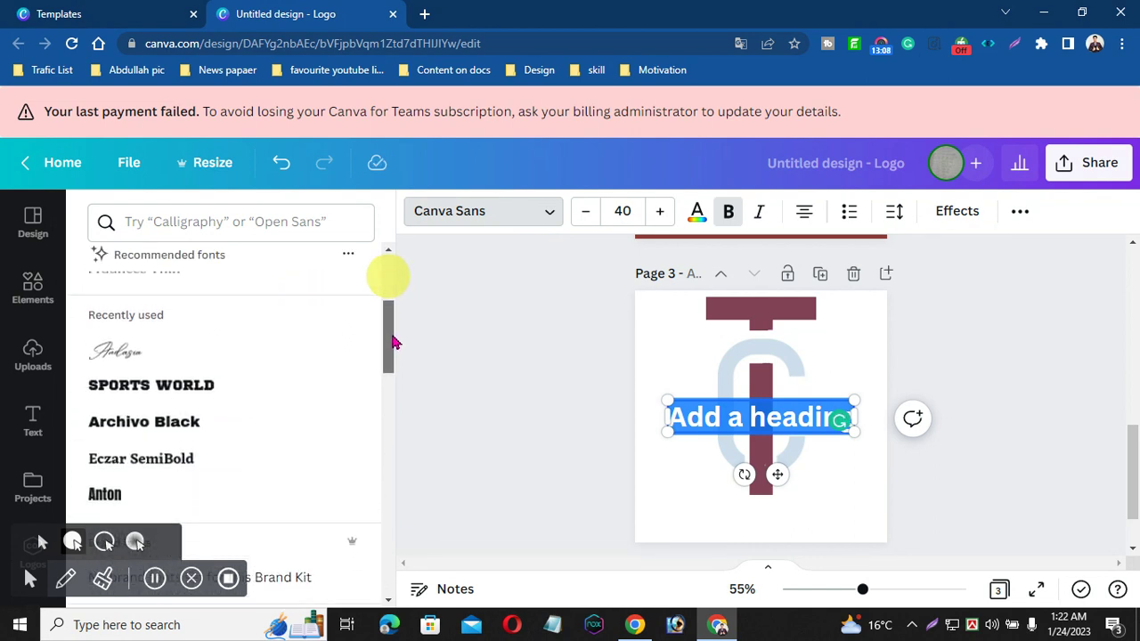
pyautogui.moveTo(393, 342); pyautogui.dragTo(393, 419)
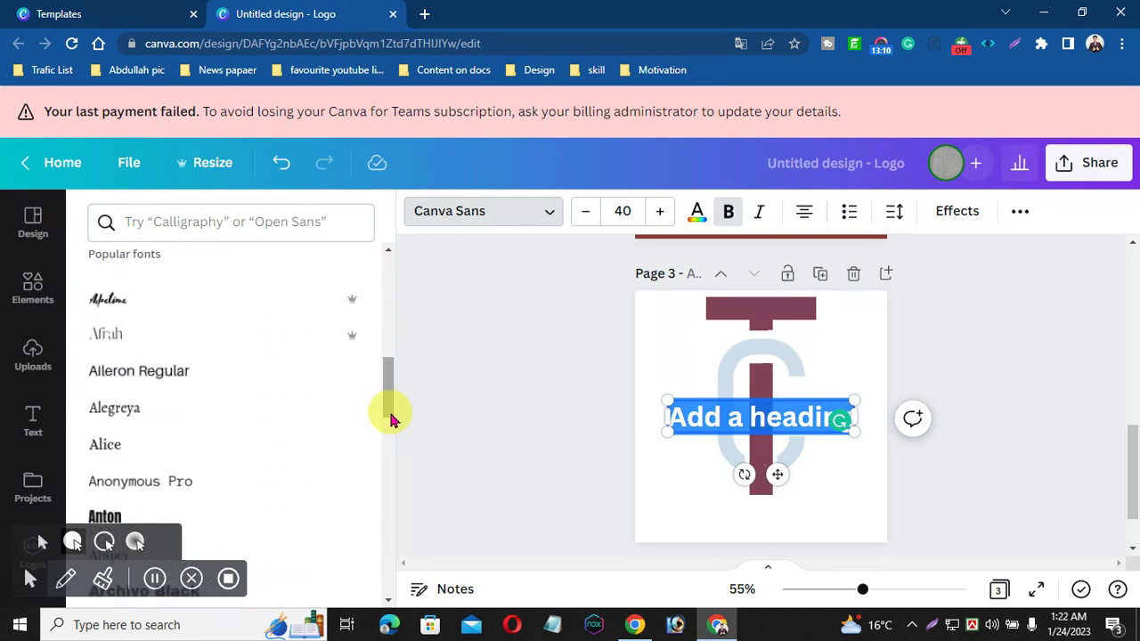
pyautogui.scroll(-3, 389, 419)
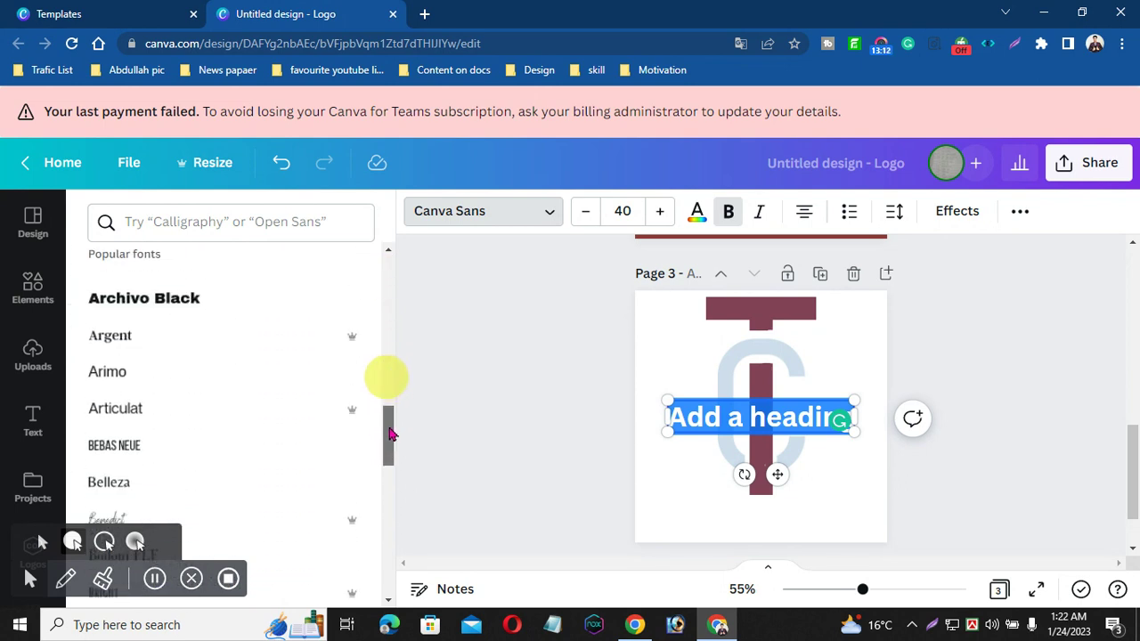
pyautogui.moveTo(389, 434); pyautogui.dragTo(398, 553)
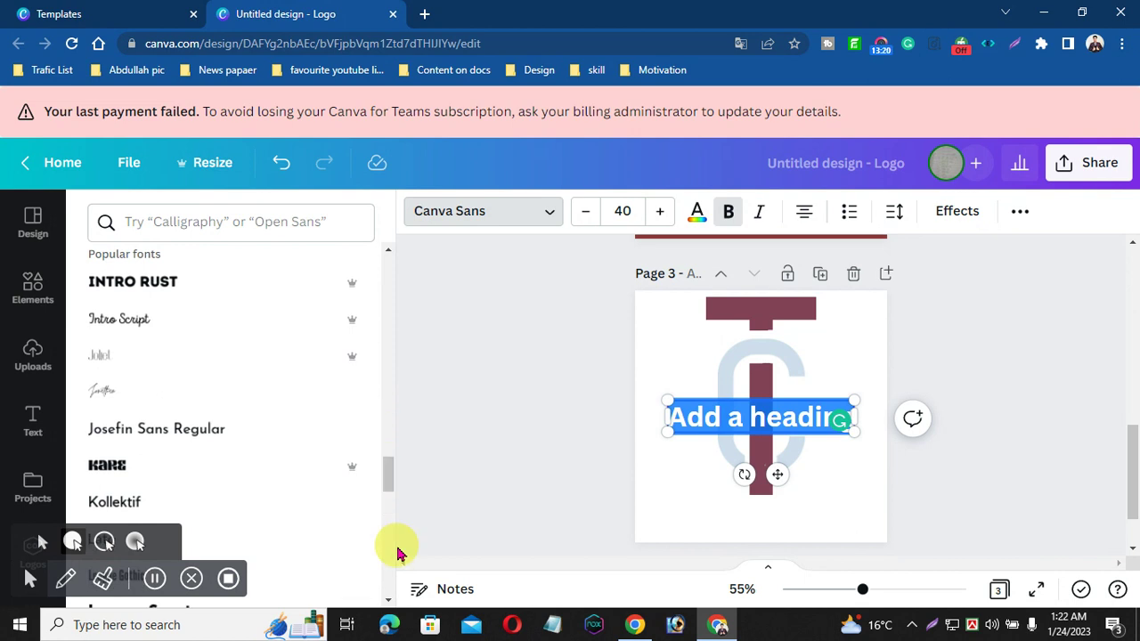
pyautogui.scroll(1, 389, 477)
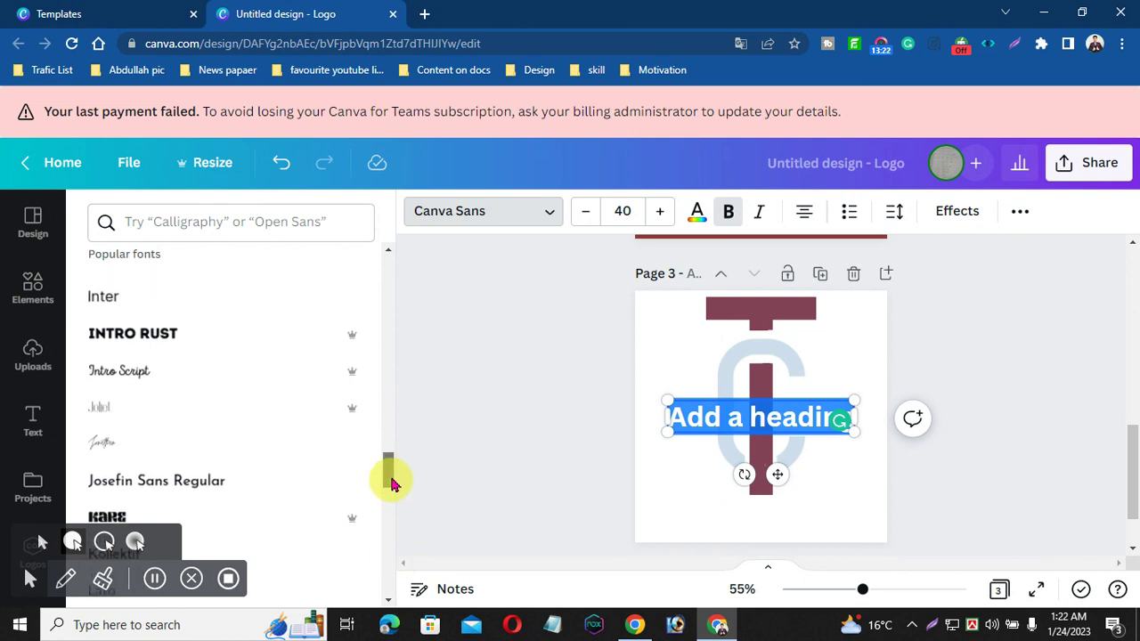
pyautogui.moveTo(392, 482); pyautogui.dragTo(395, 535)
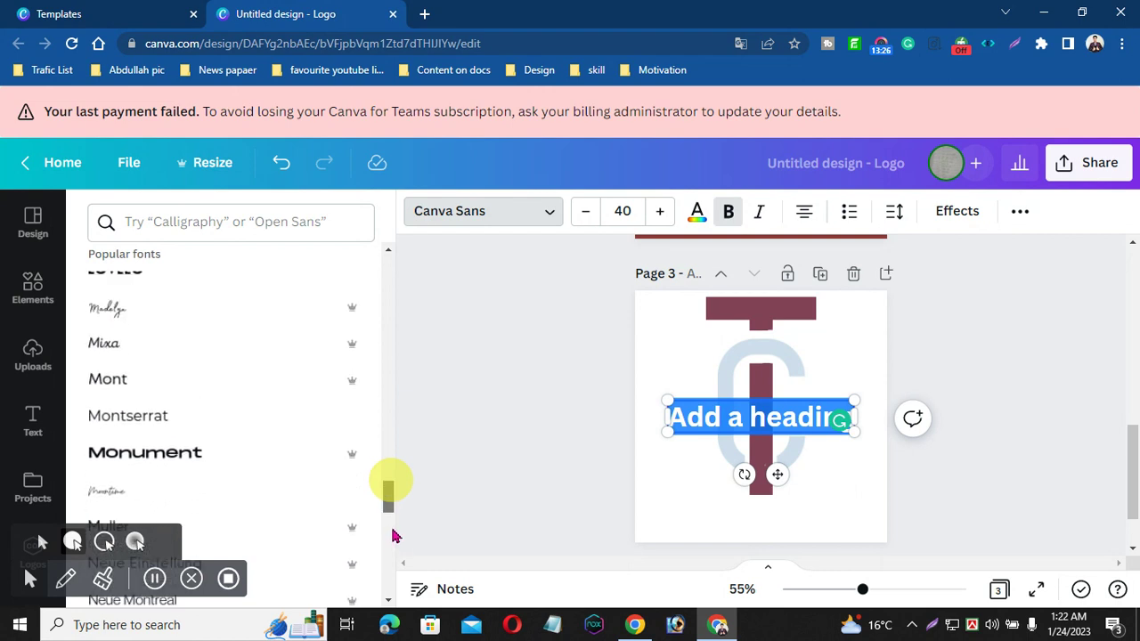
pyautogui.click(145, 314)
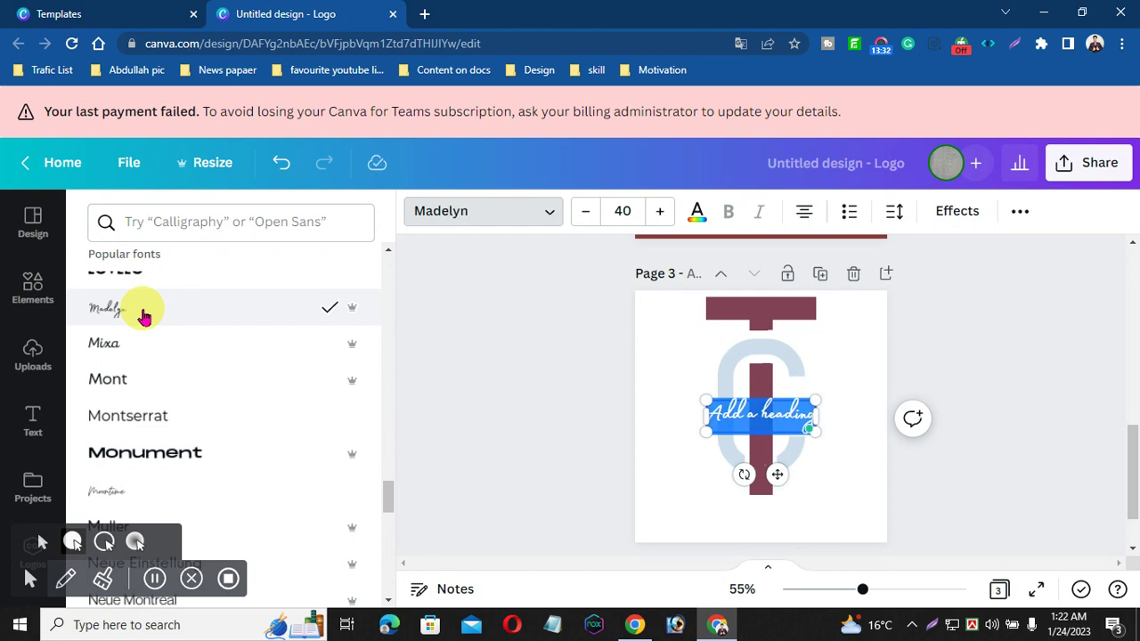
# - Replace the placeholder heading text with "Tom Fashion House"
pyautogui.press('BackSpace')
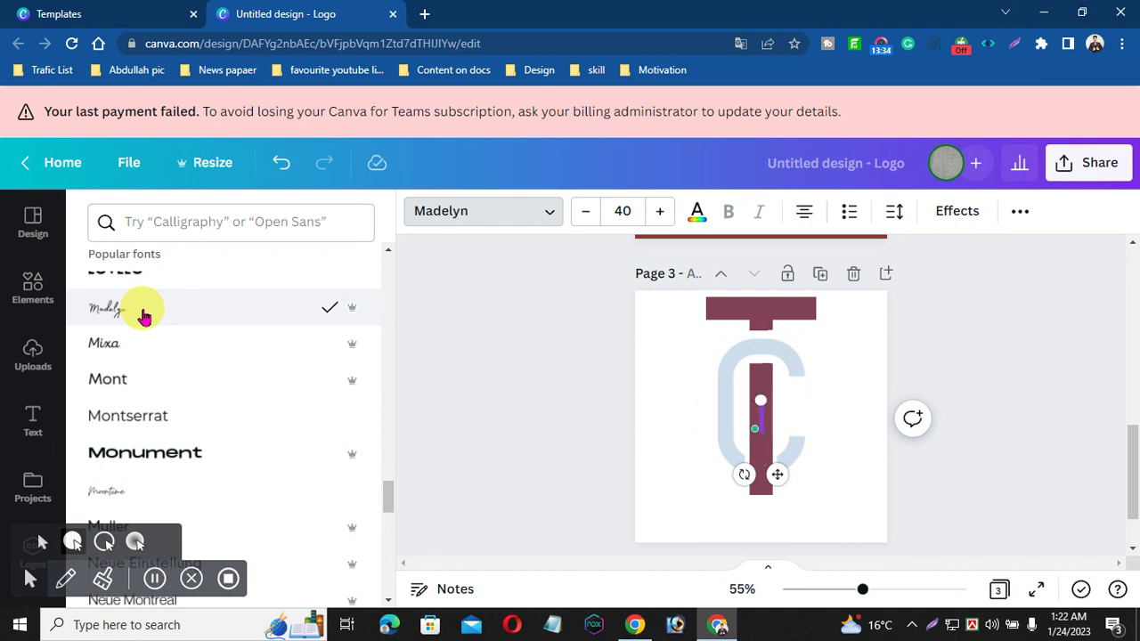
pyautogui.write('T')
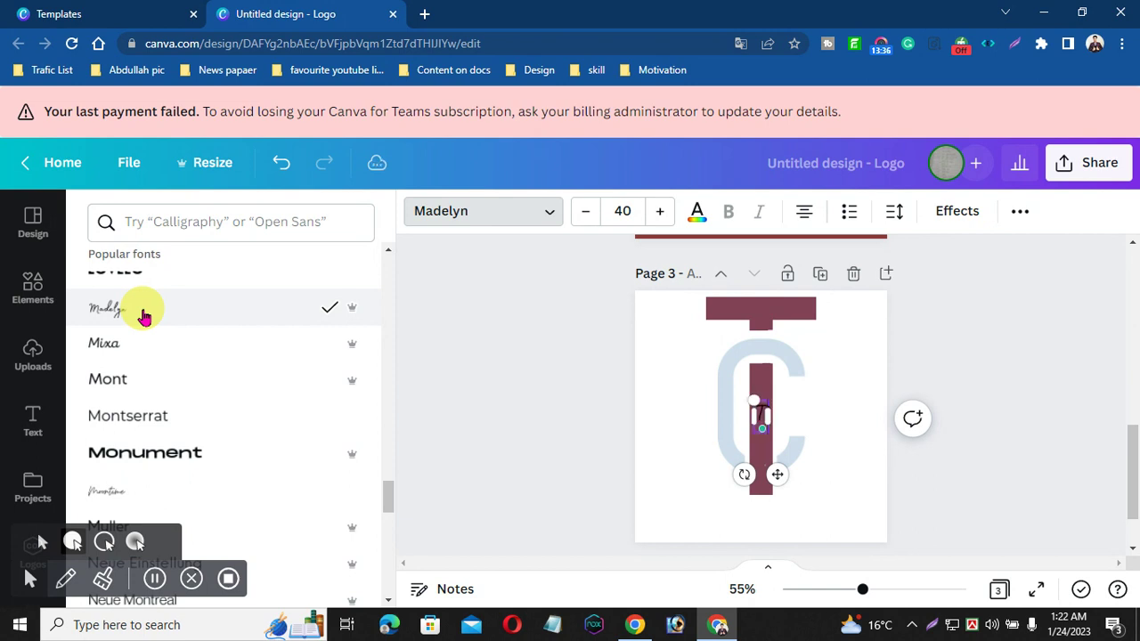
pyautogui.write('om')
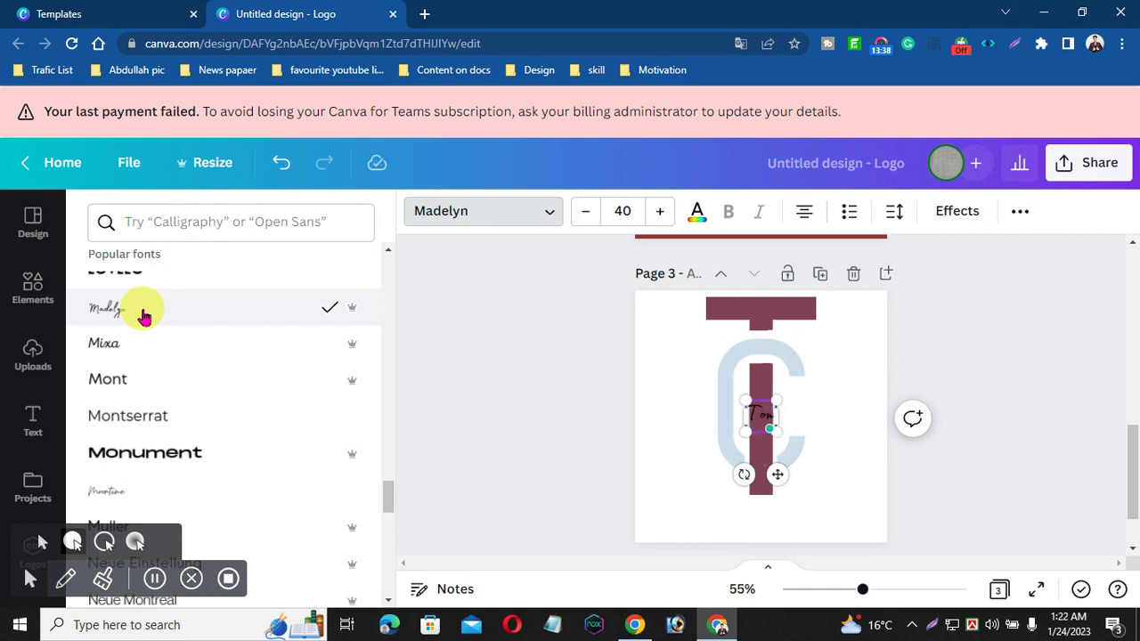
pyautogui.write(' Fa')
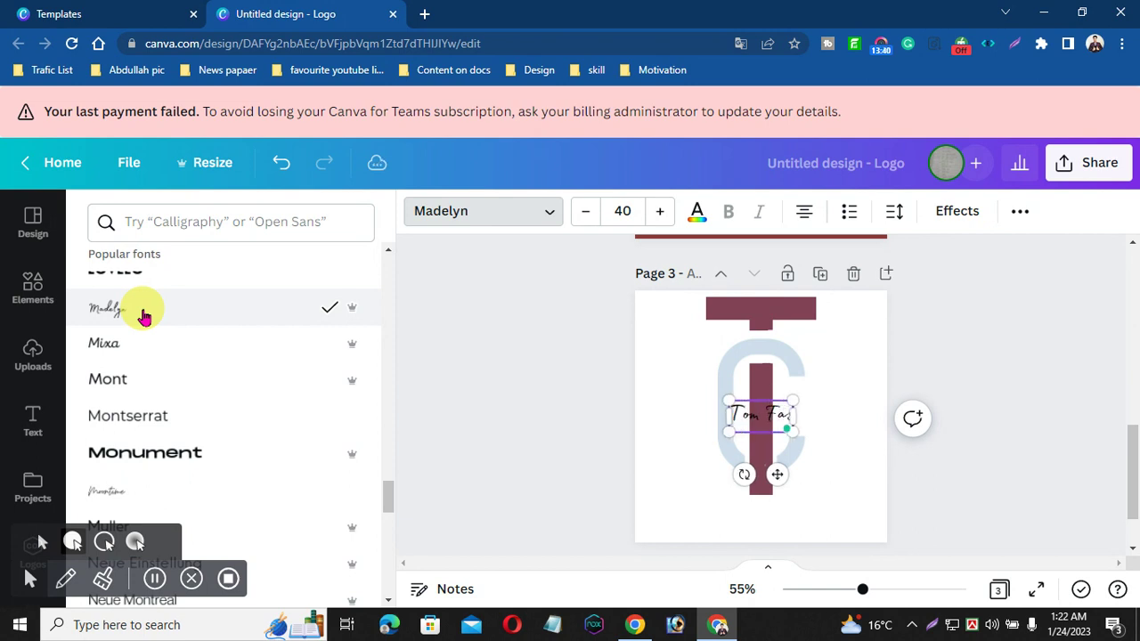
pyautogui.write('shion House')
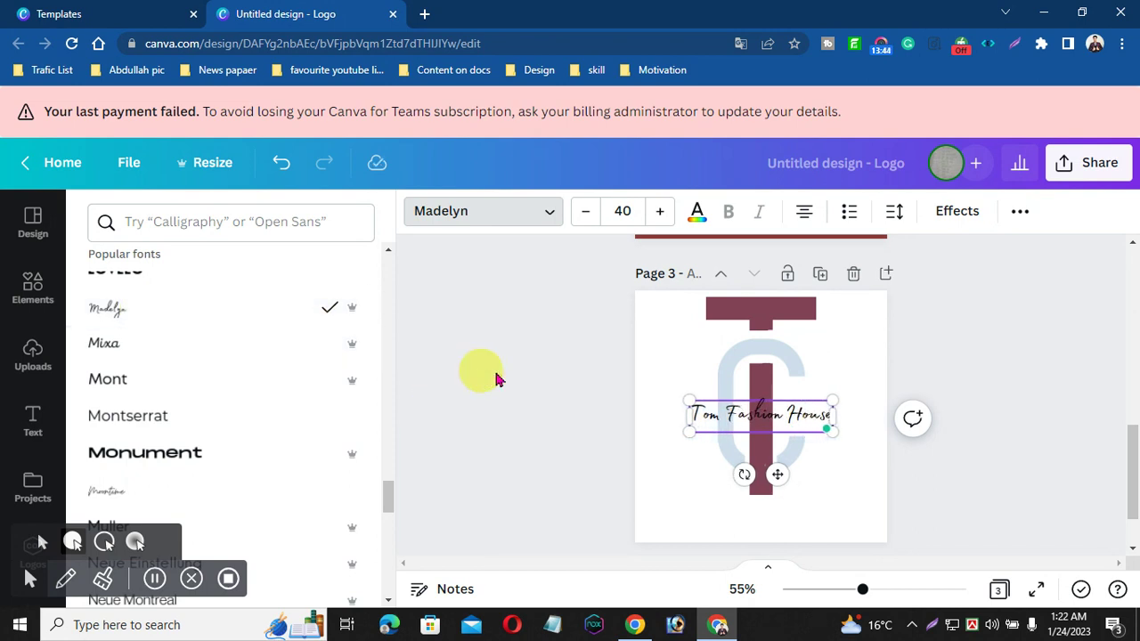
# - Enlarge the heading to about font size 62.6 and place it centred just beneath the TC lettermark
pyautogui.moveTo(689, 404); pyautogui.dragTo(677, 389)
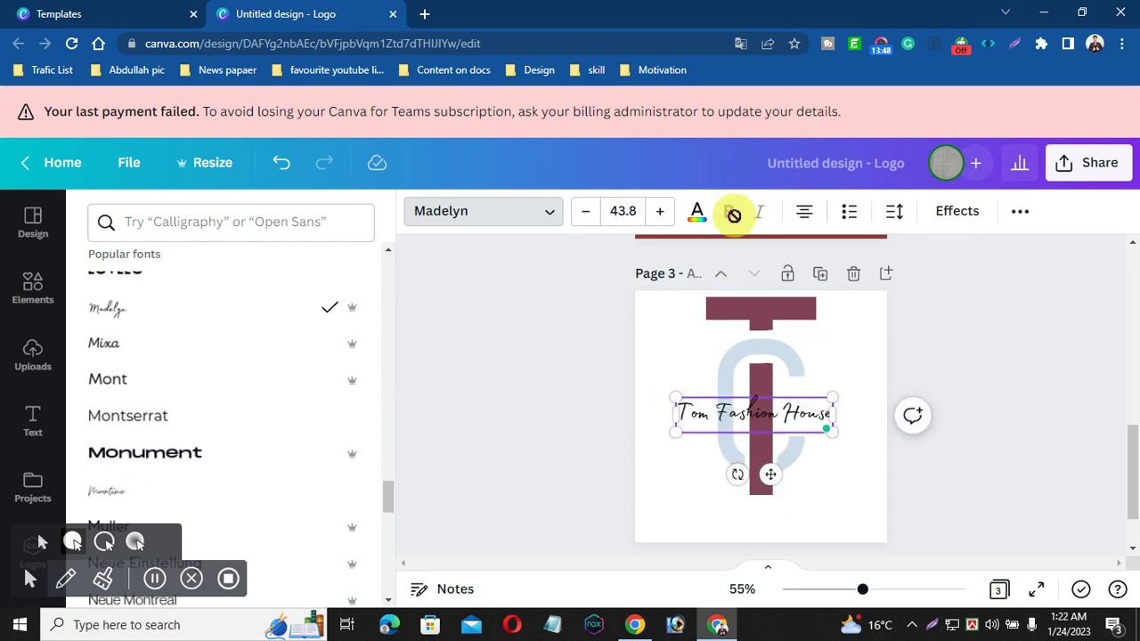
pyautogui.click(776, 410)
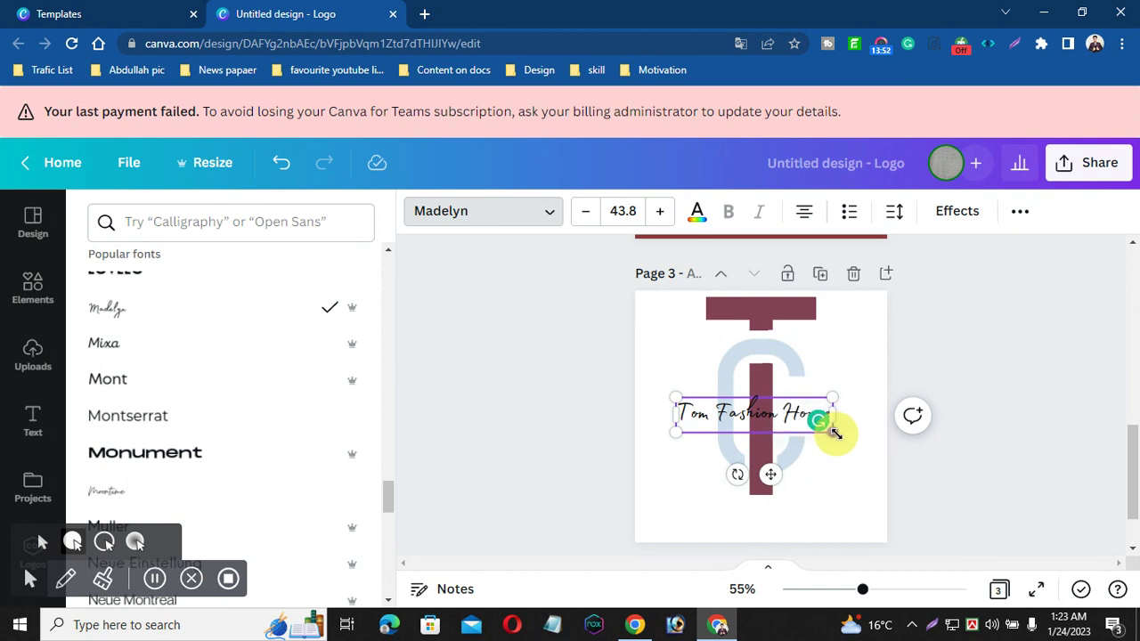
pyautogui.moveTo(851, 441); pyautogui.dragTo(886, 449)
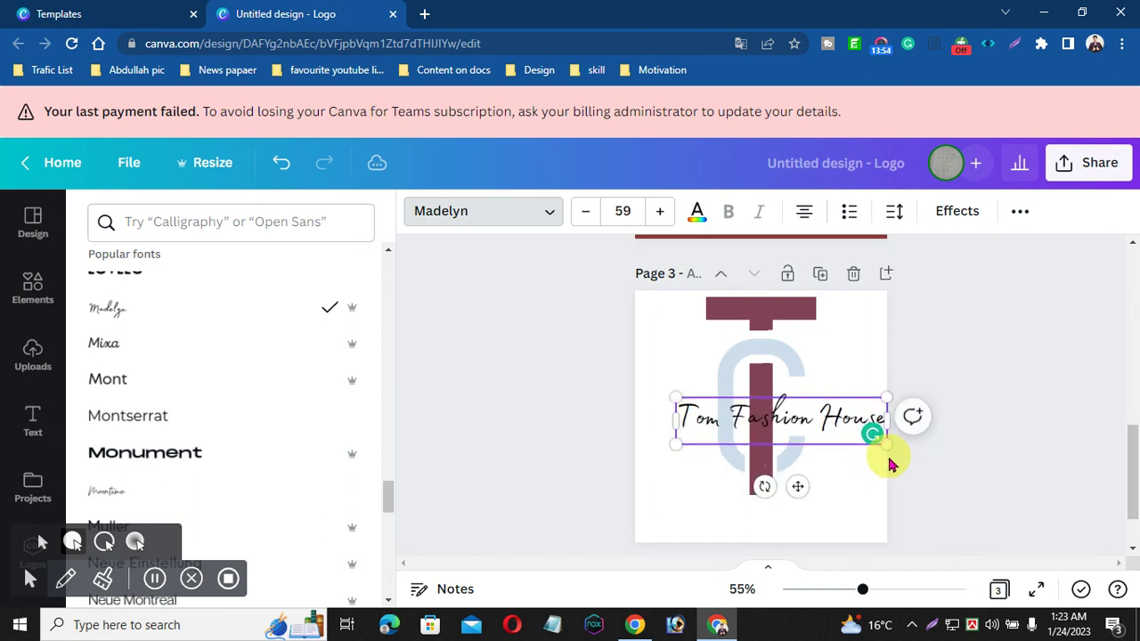
pyautogui.moveTo(797, 491); pyautogui.dragTo(777, 595)
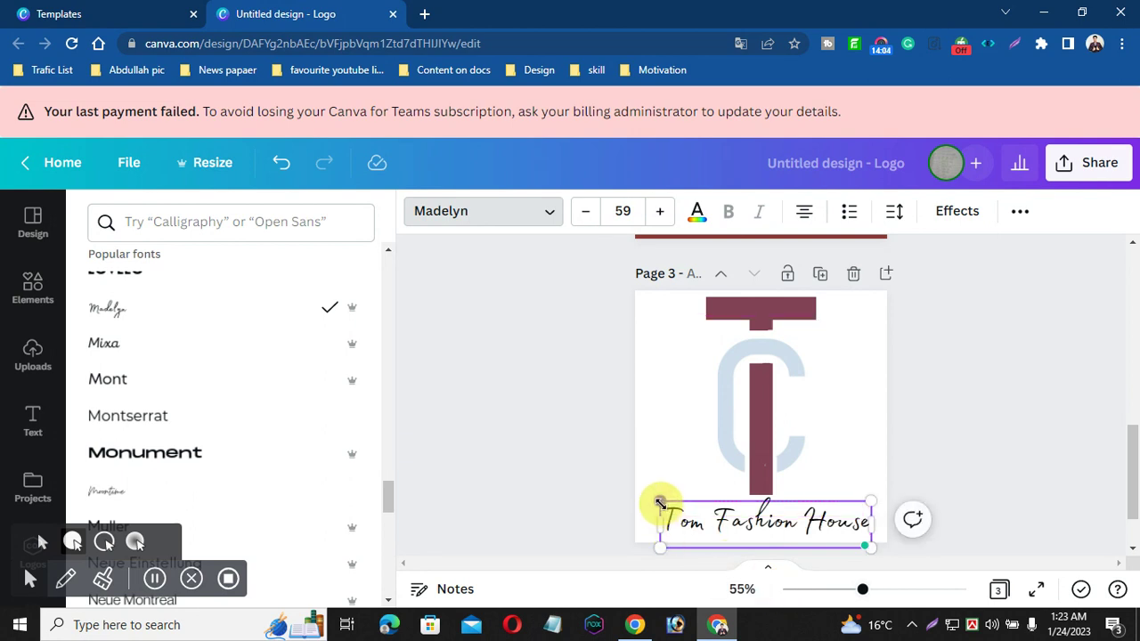
pyautogui.moveTo(660, 503); pyautogui.dragTo(649, 502)
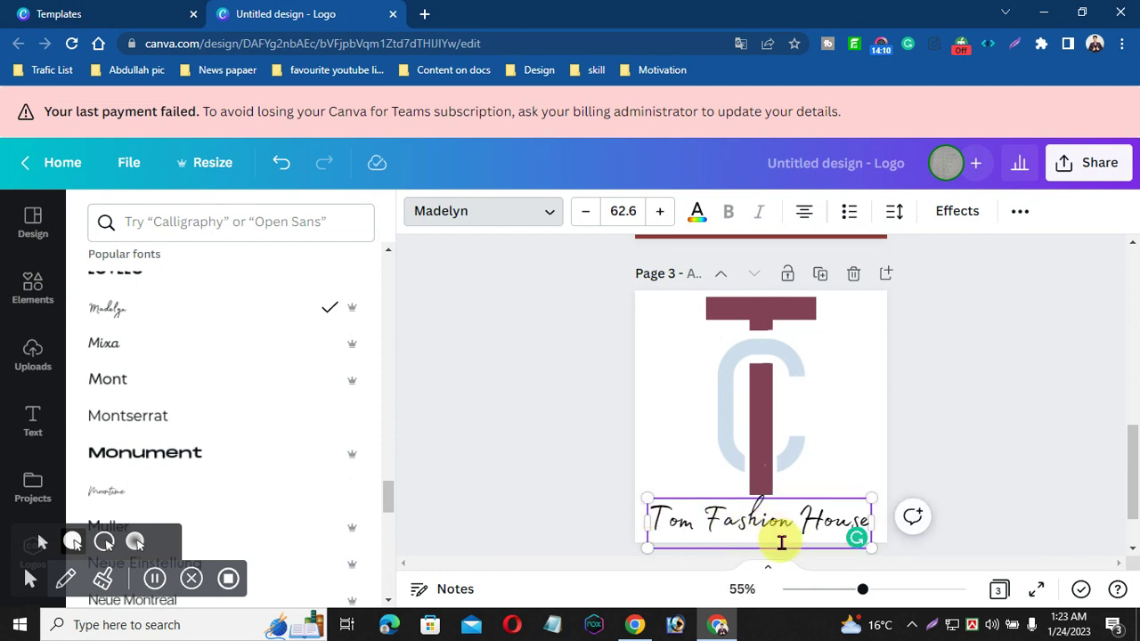
pyautogui.moveTo(787, 549); pyautogui.dragTo(787, 545)
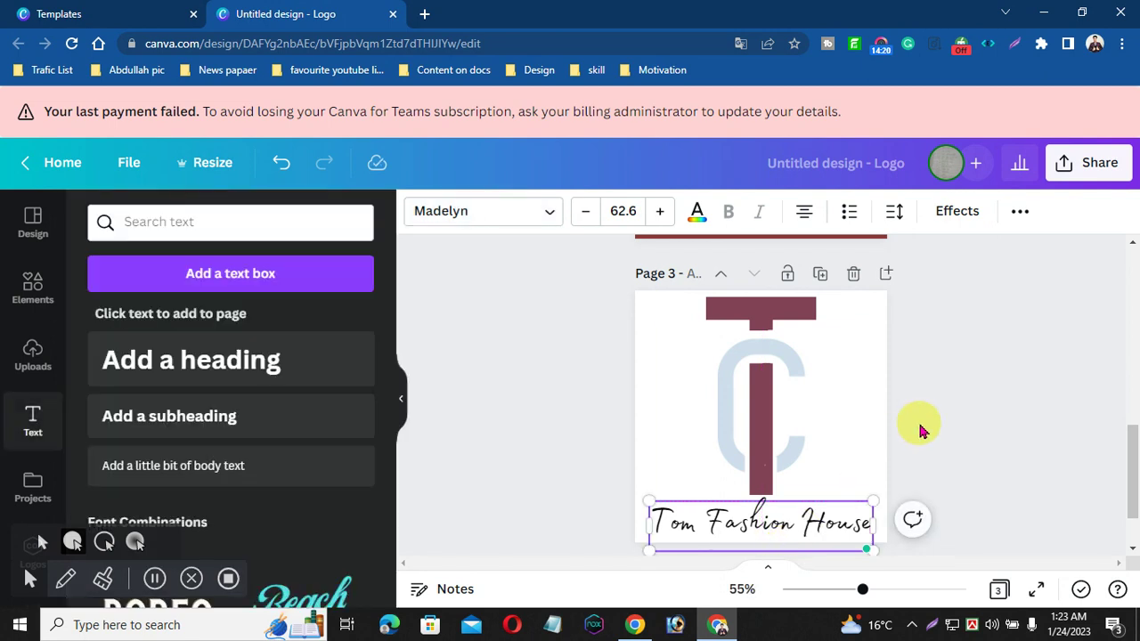
pyautogui.click(922, 431)
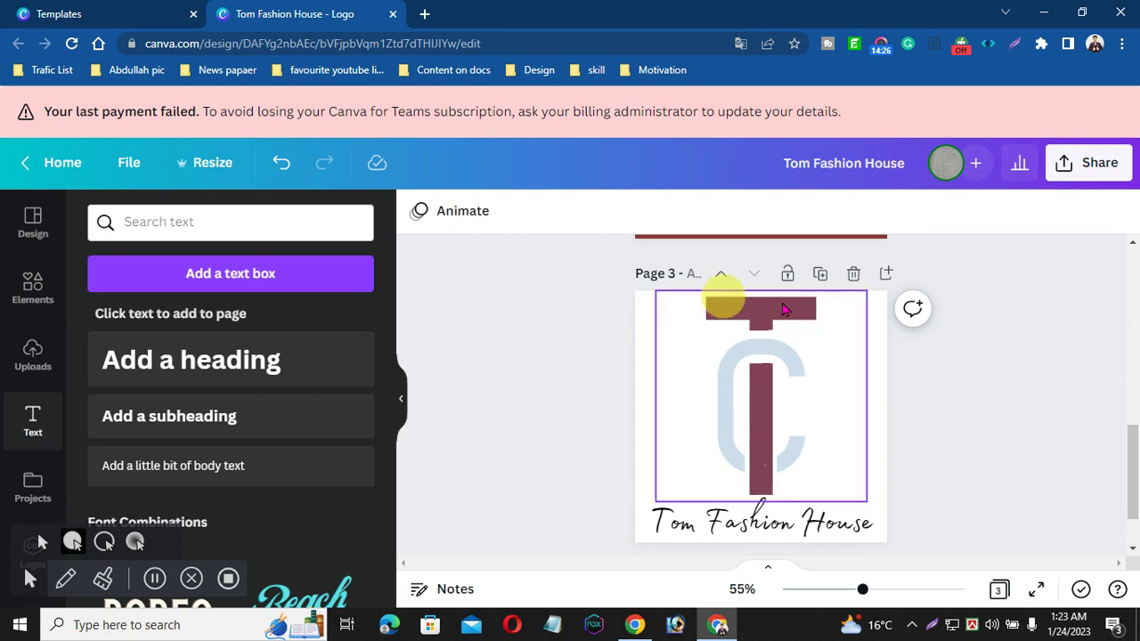
# - Group the T image, the C image and the heading text on page 3 into one object
pyautogui.click(694, 401)
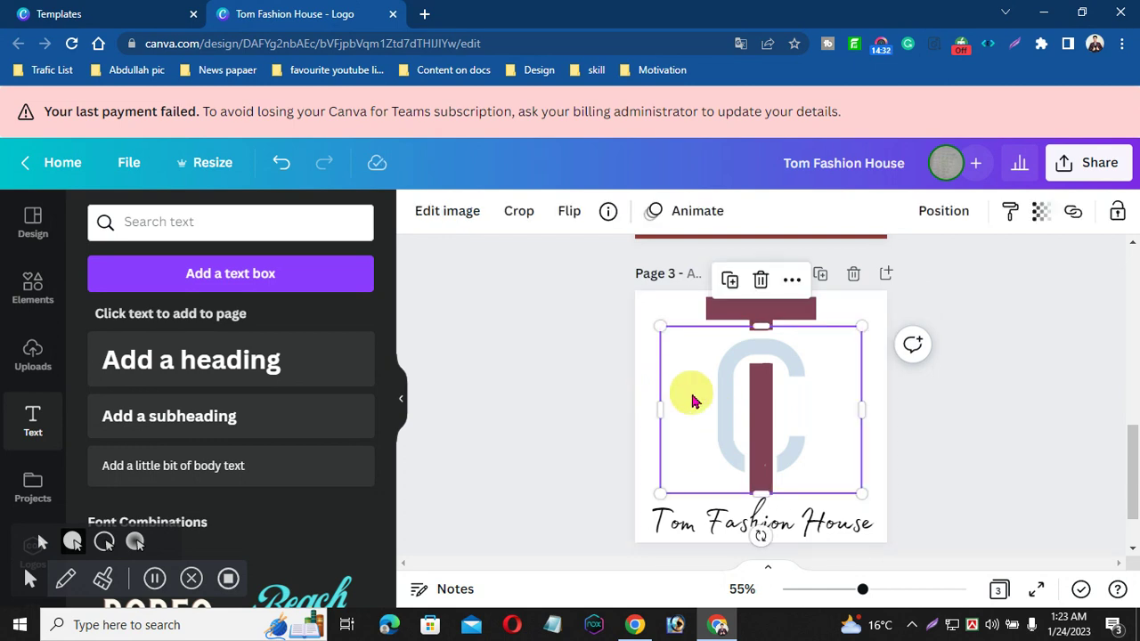
pyautogui.hotkey('ctrl', 'a')
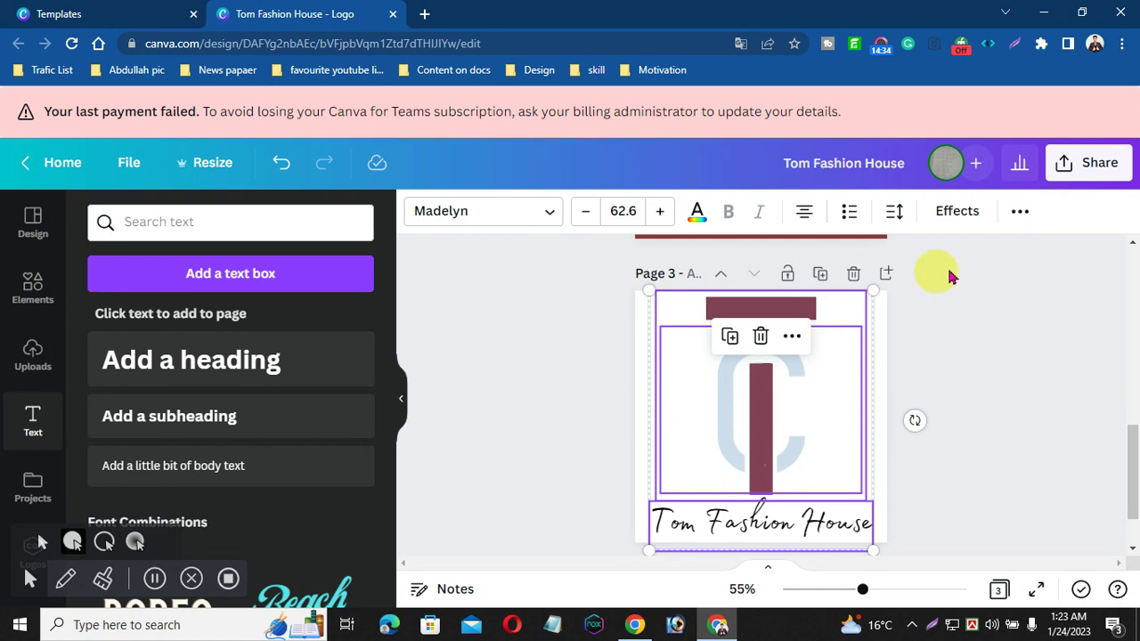
pyautogui.click(1020, 210)
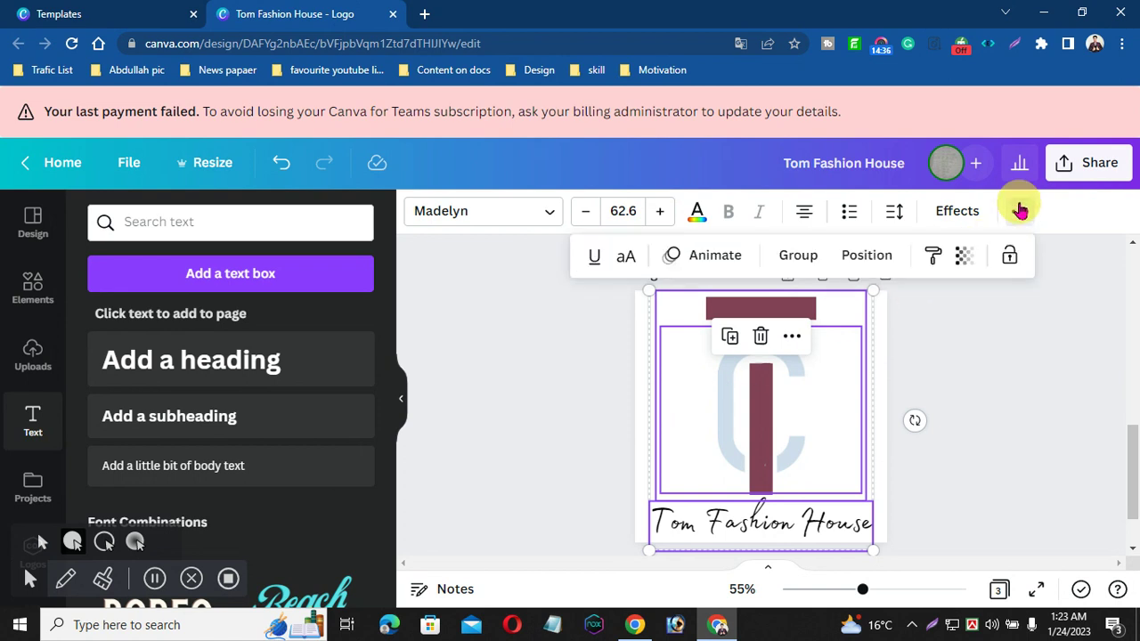
pyautogui.click(806, 255)
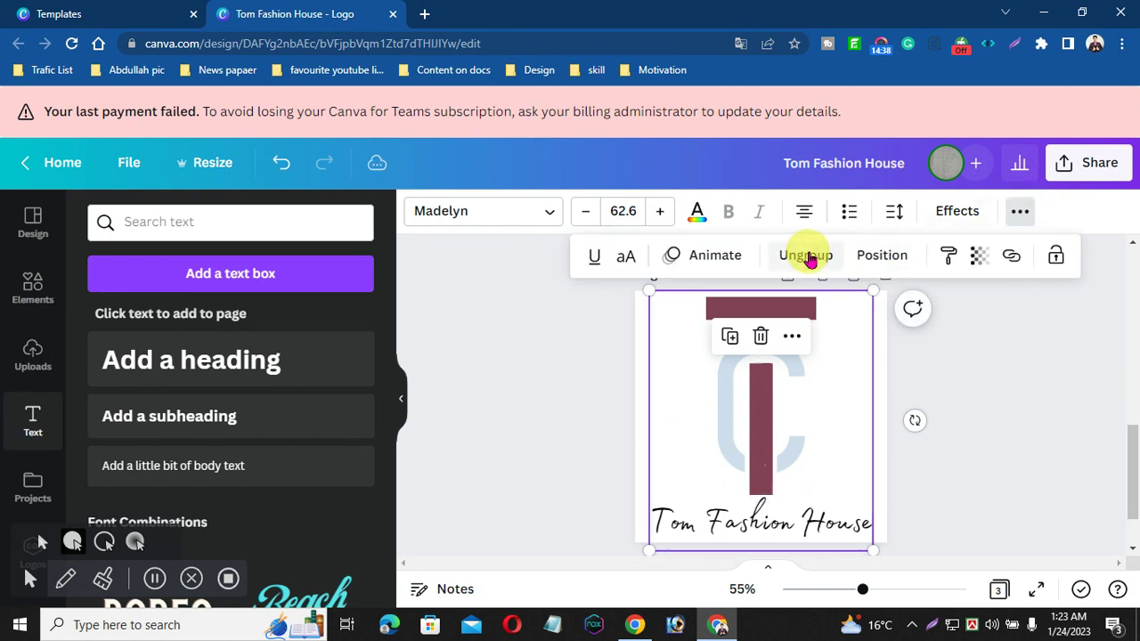
pyautogui.click(880, 370)
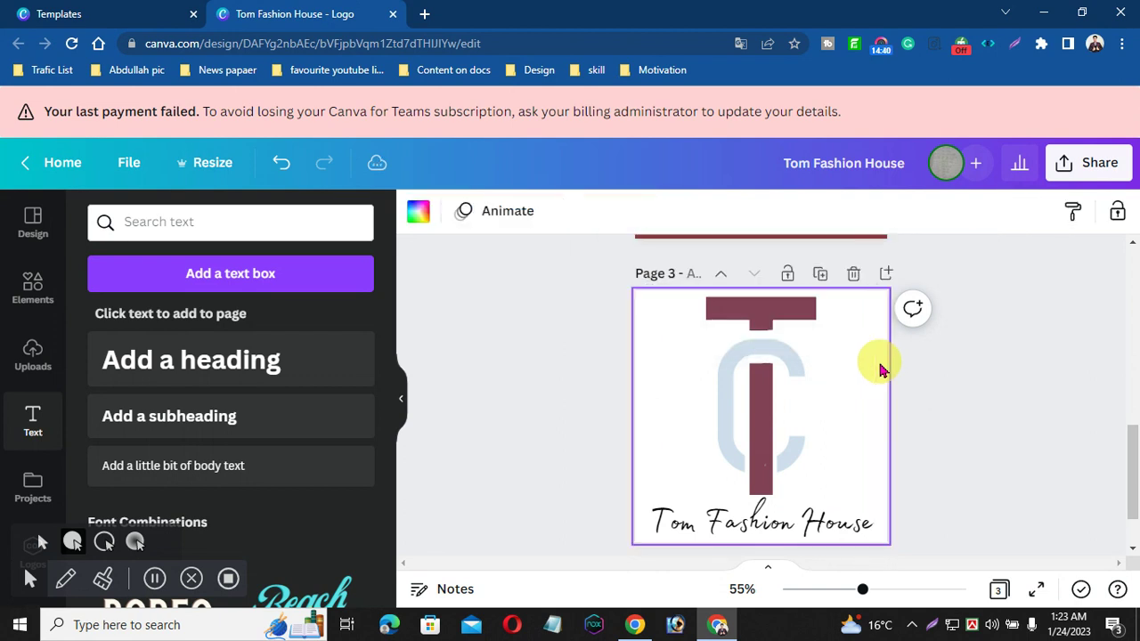
pyautogui.click(841, 381)
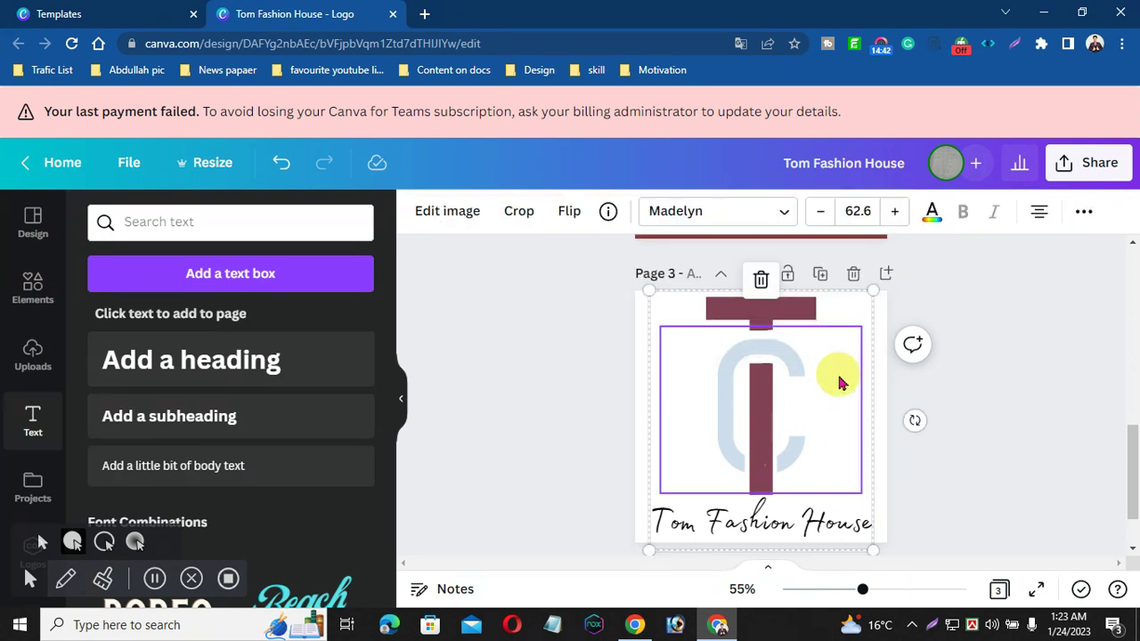
# - Open the download settings for the design as PNG and enable the transparent background
pyautogui.click(1087, 178)
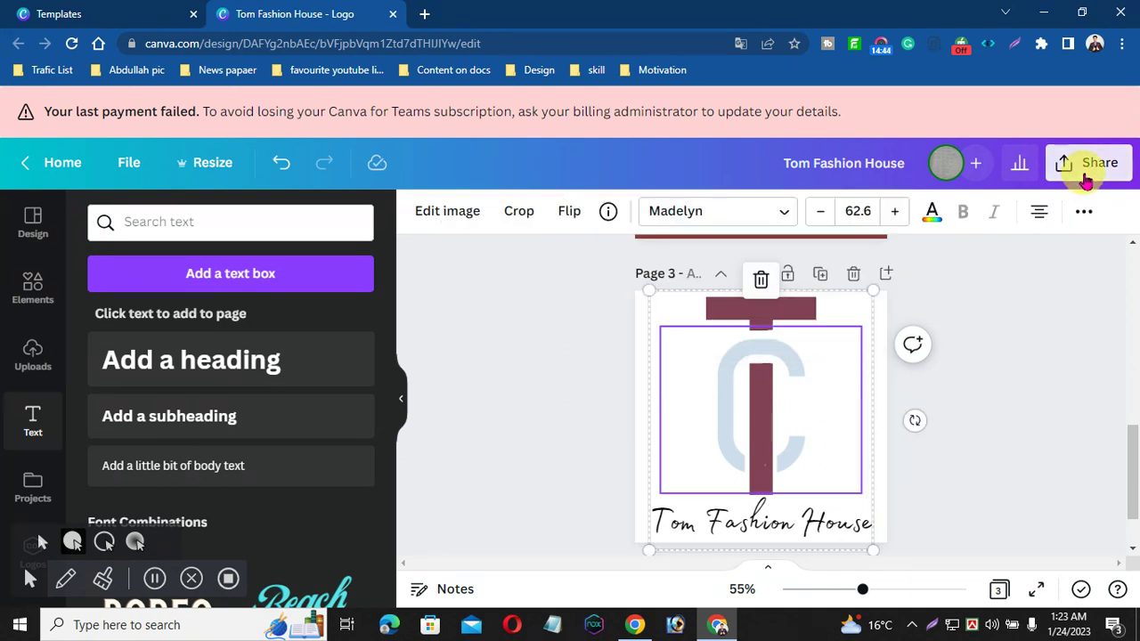
pyautogui.moveTo(1128, 224); pyautogui.dragTo(1131, 342)
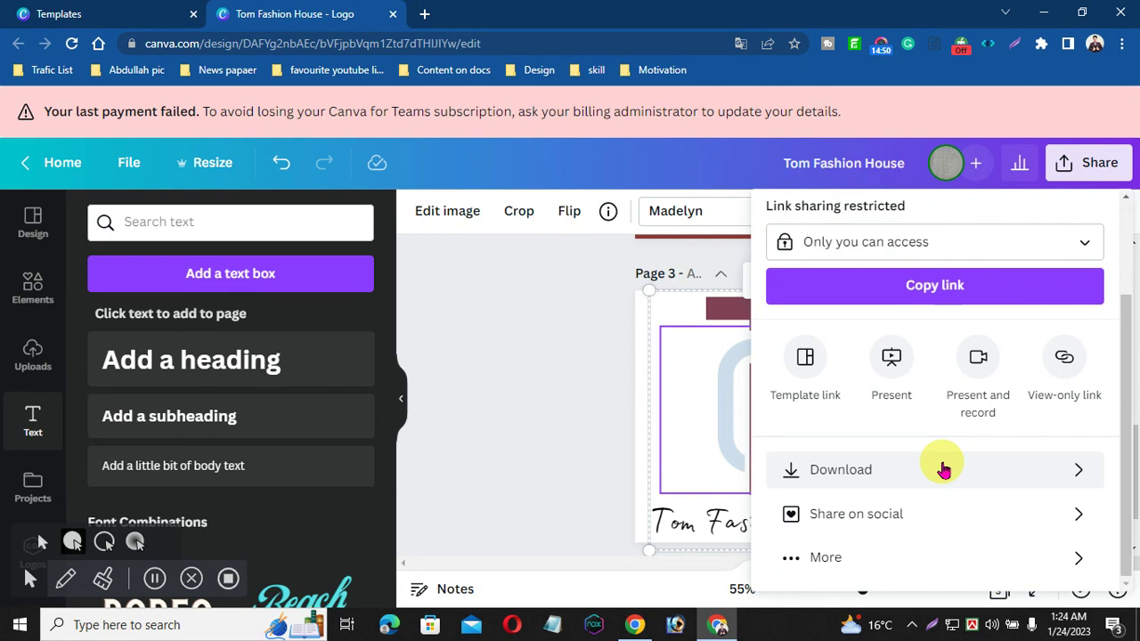
pyautogui.click(944, 469)
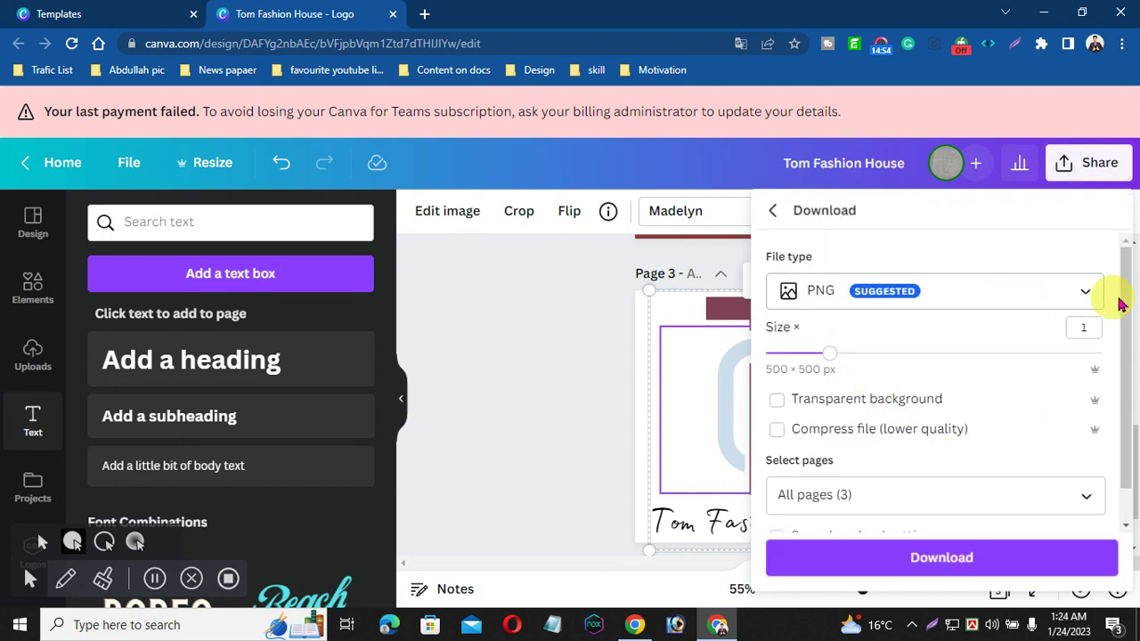
pyautogui.moveTo(1128, 297); pyautogui.dragTo(1127, 326)
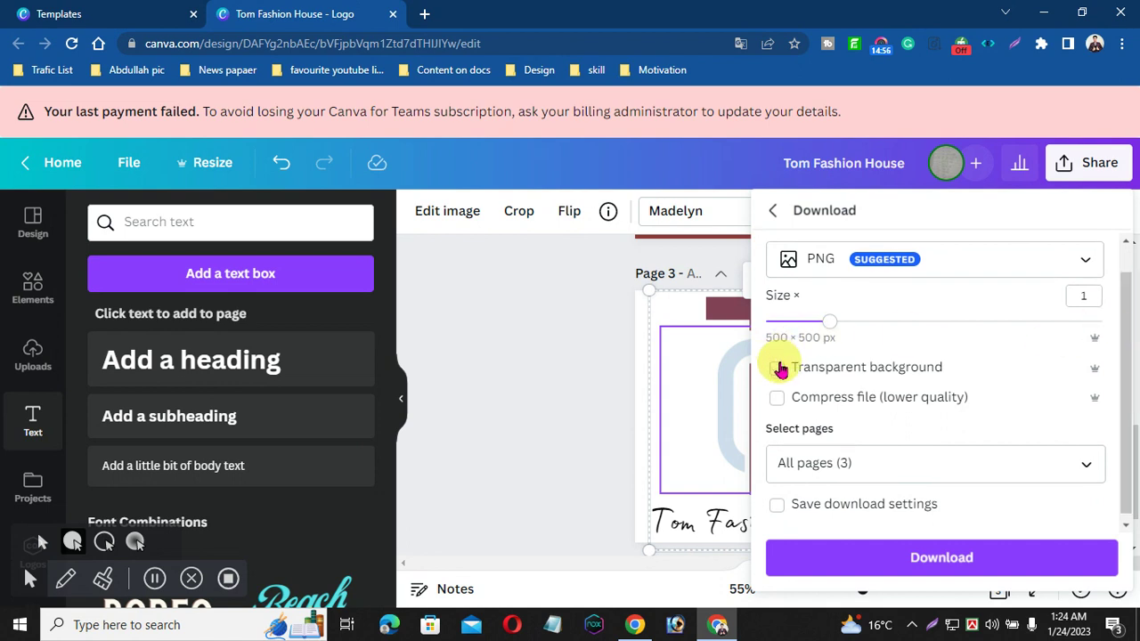
pyautogui.click(777, 367)
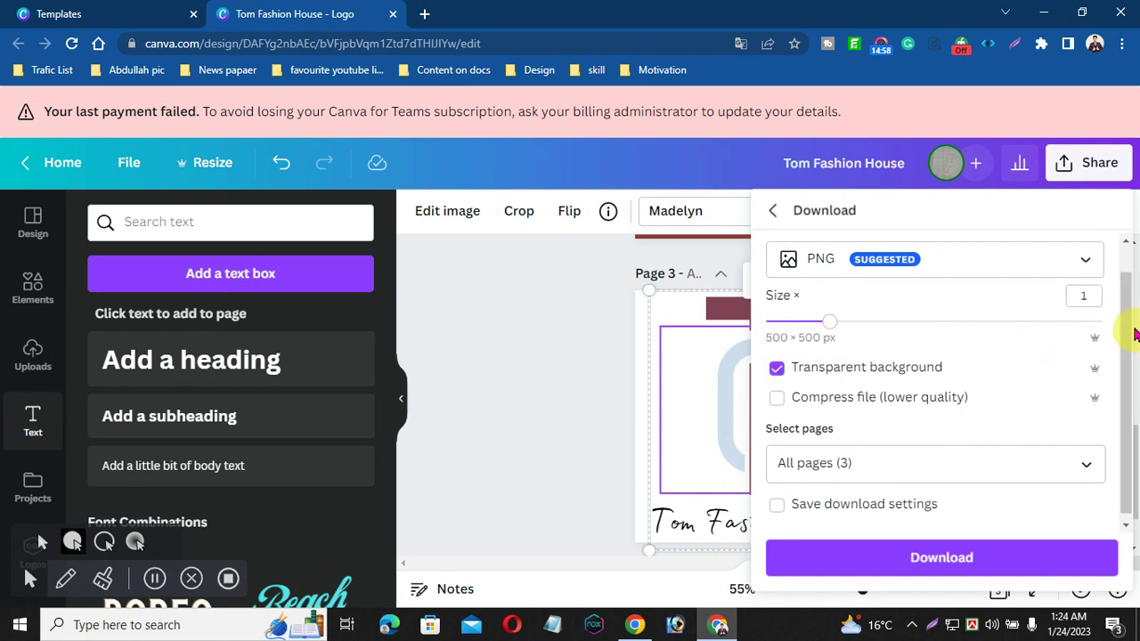
# - Limit the download to page 3 by excluding pages 1 and 2, and download the PNG
pyautogui.scroll(-1, 1128, 374)
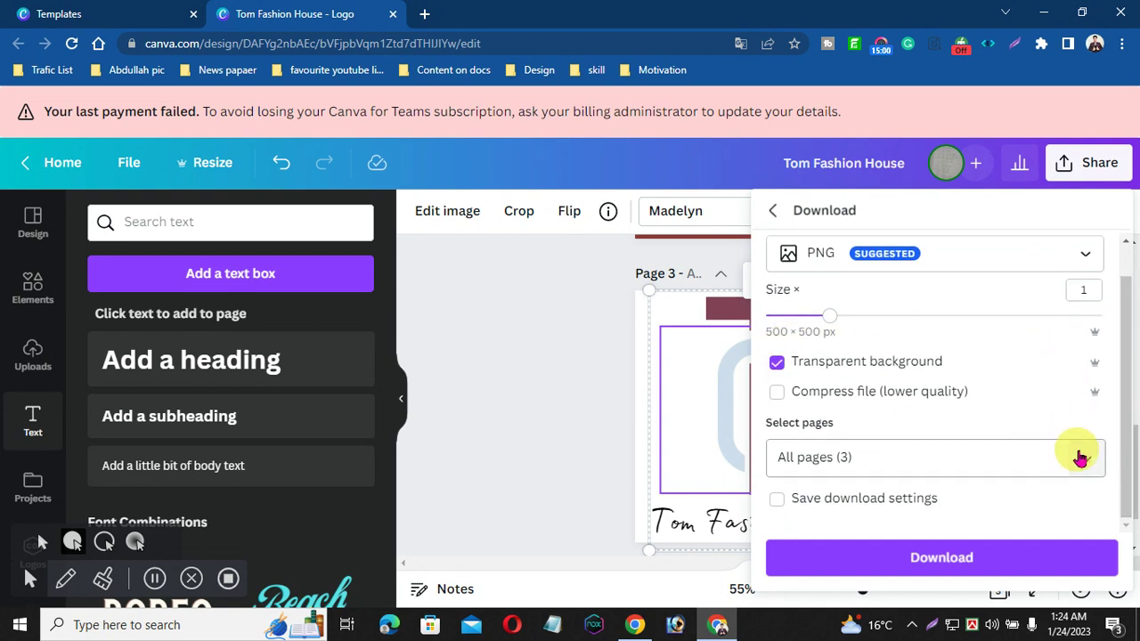
pyautogui.click(1080, 457)
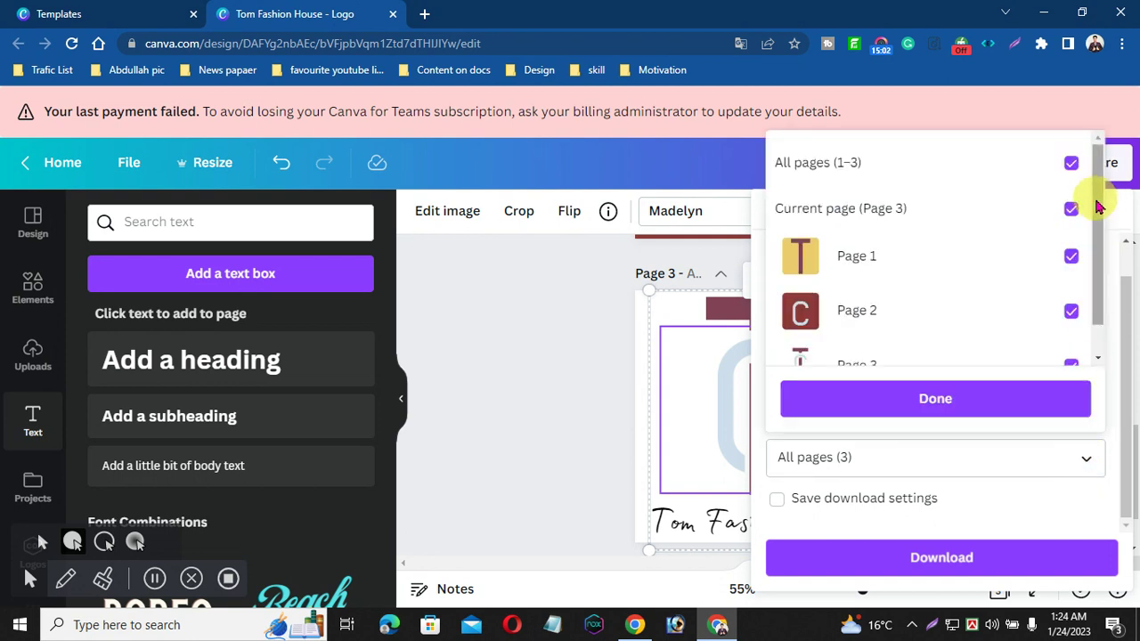
pyautogui.scroll(-1, 1102, 204)
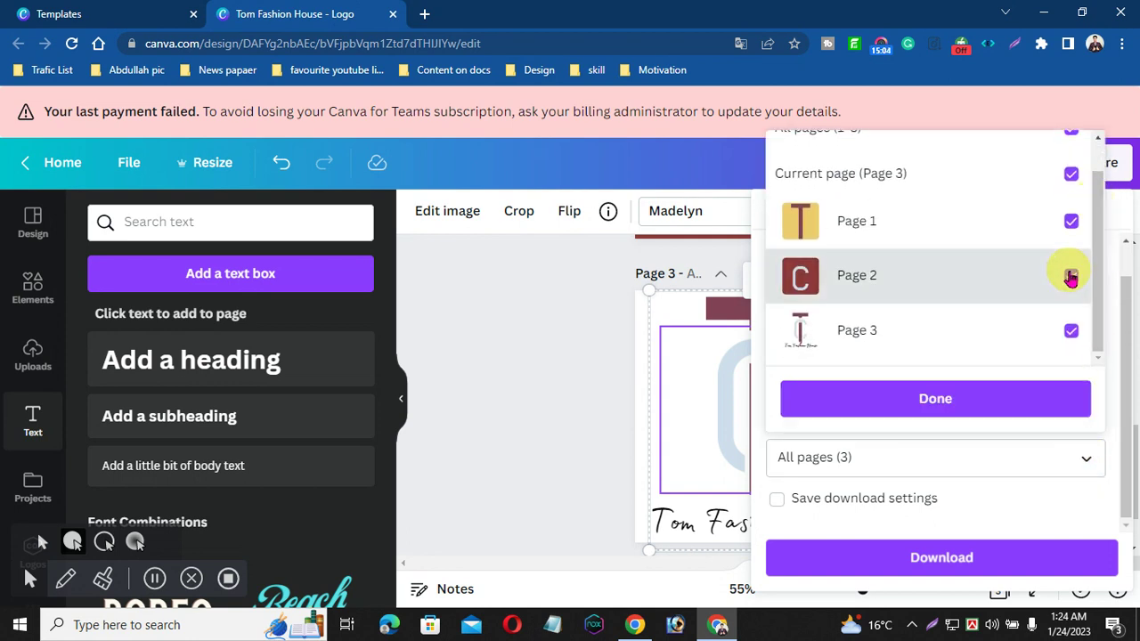
pyautogui.click(1072, 275)
pyautogui.click(1071, 219)
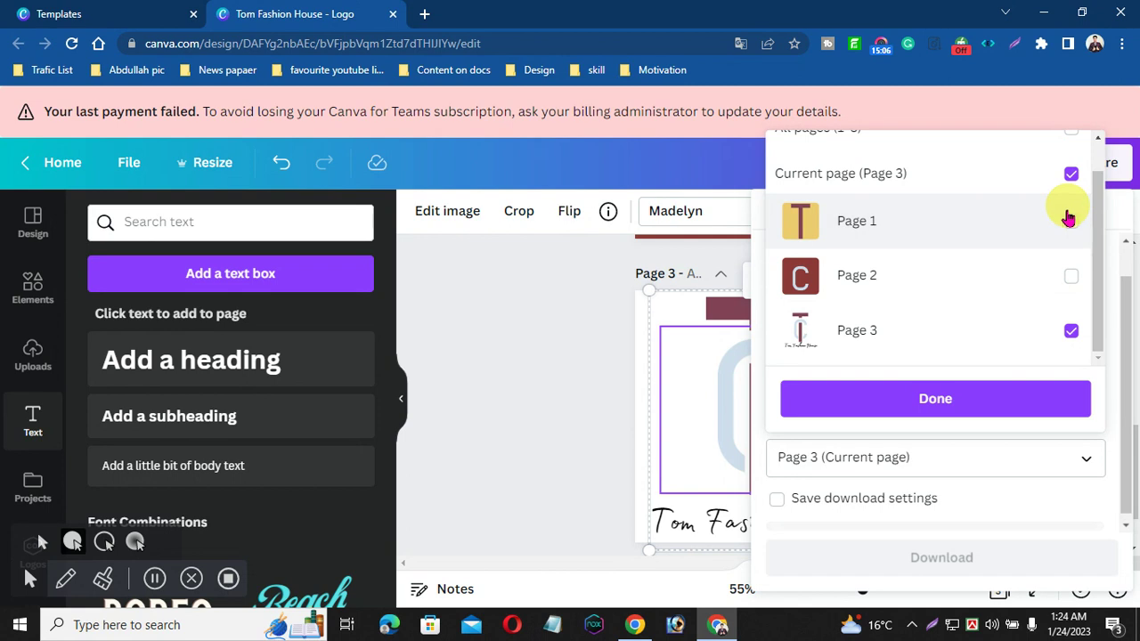
pyautogui.click(975, 399)
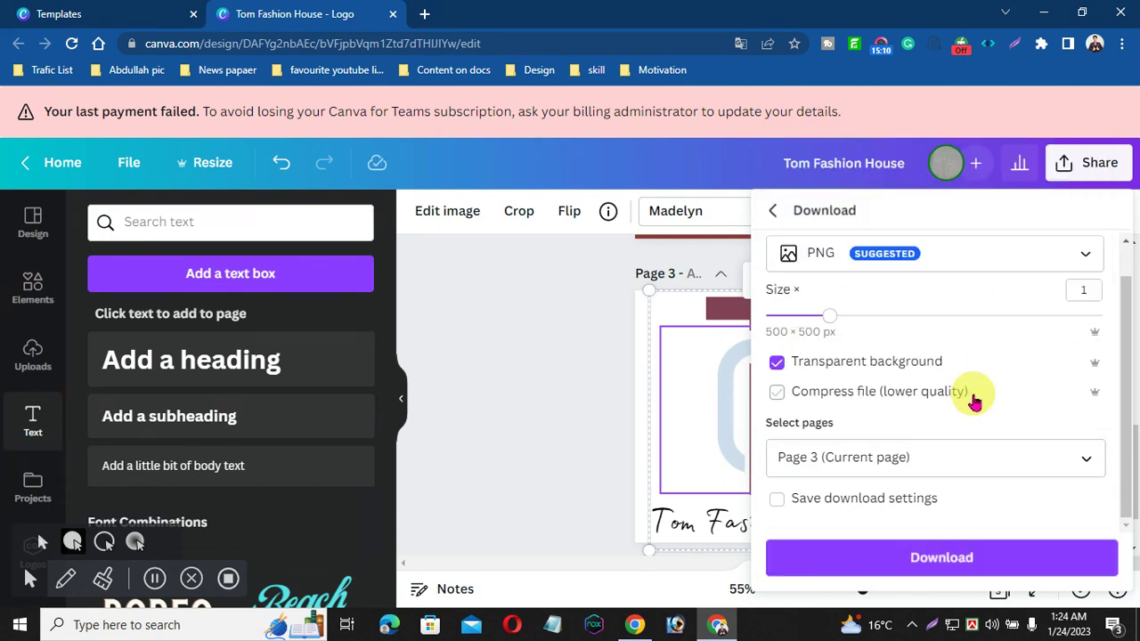
pyautogui.click(948, 554)
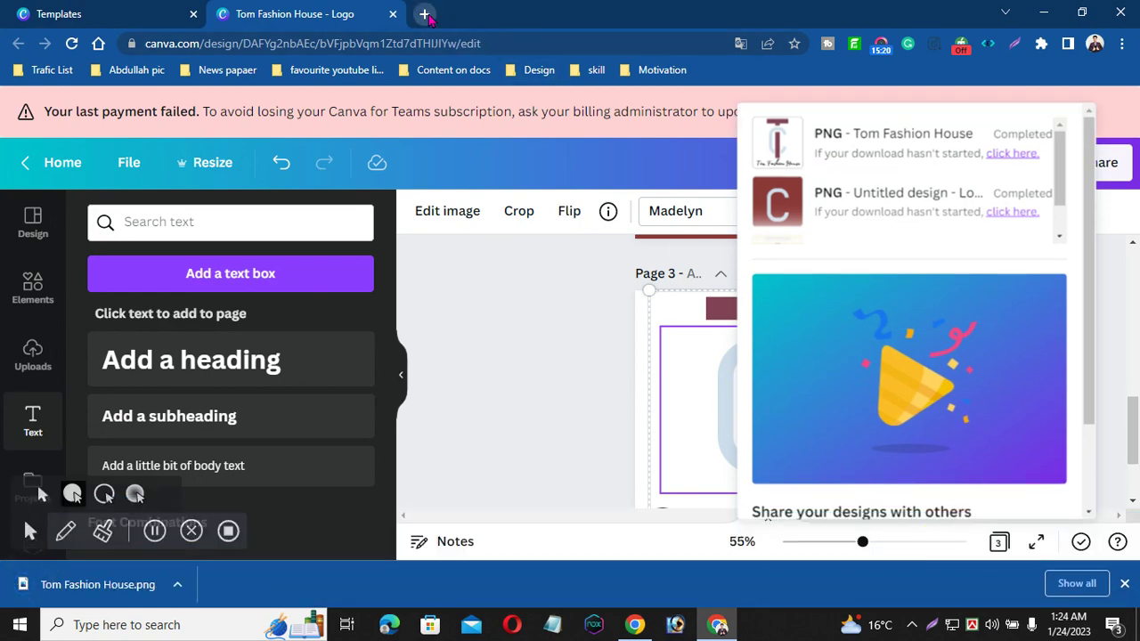
# - Open graphicsfamily.com in a new browser tab and dismiss the channel subscription pop-up
pyautogui.click(425, 15)
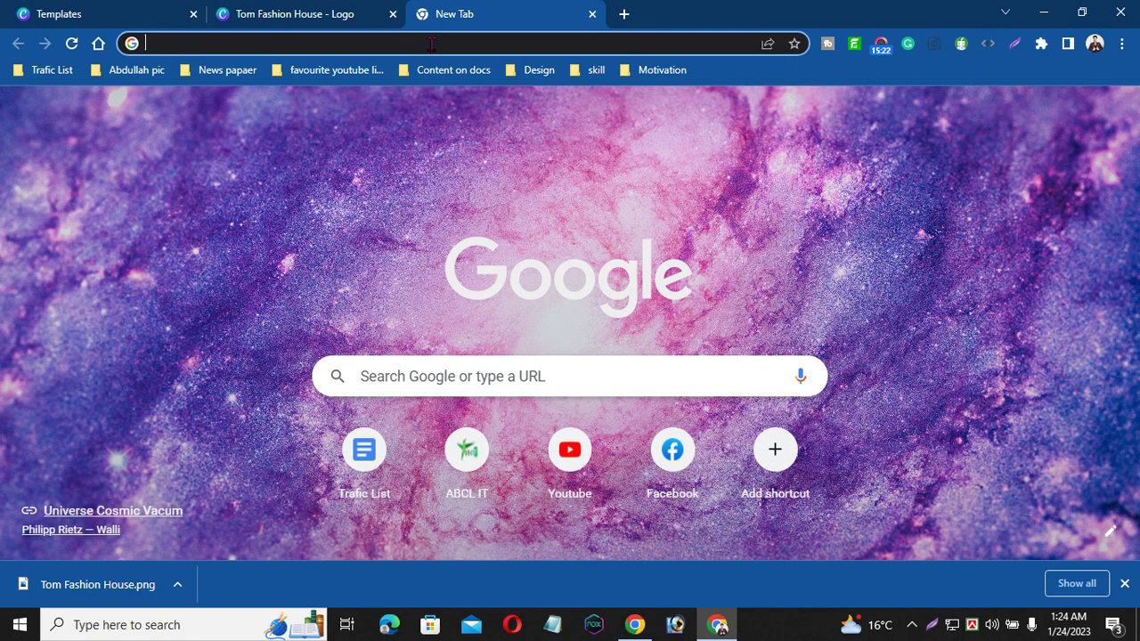
pyautogui.click(431, 43)
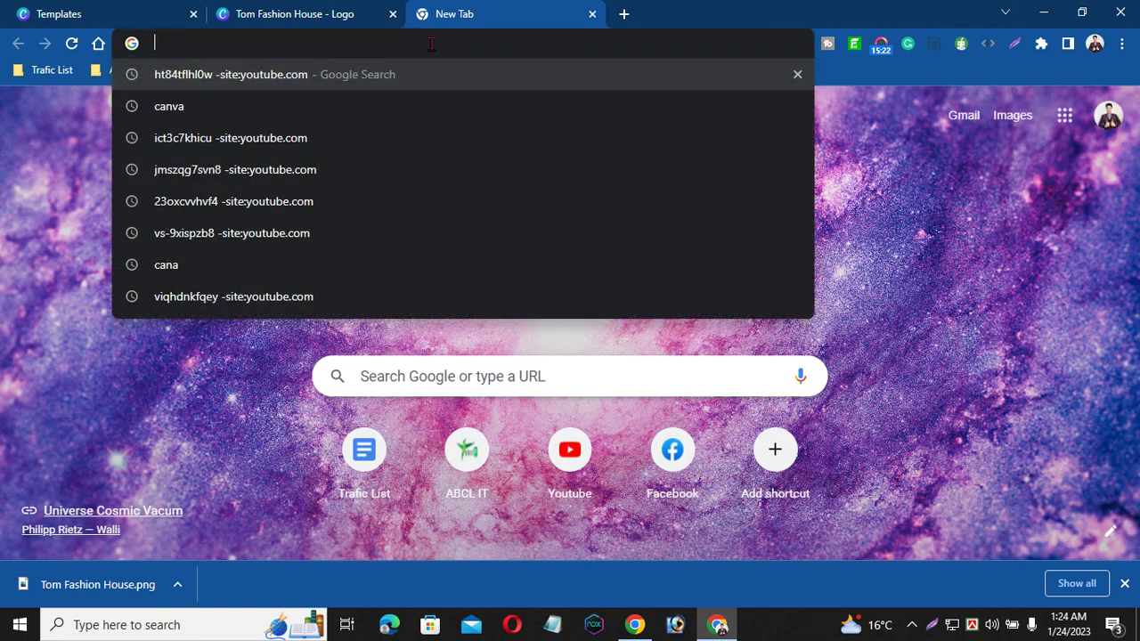
pyautogui.write('gra')
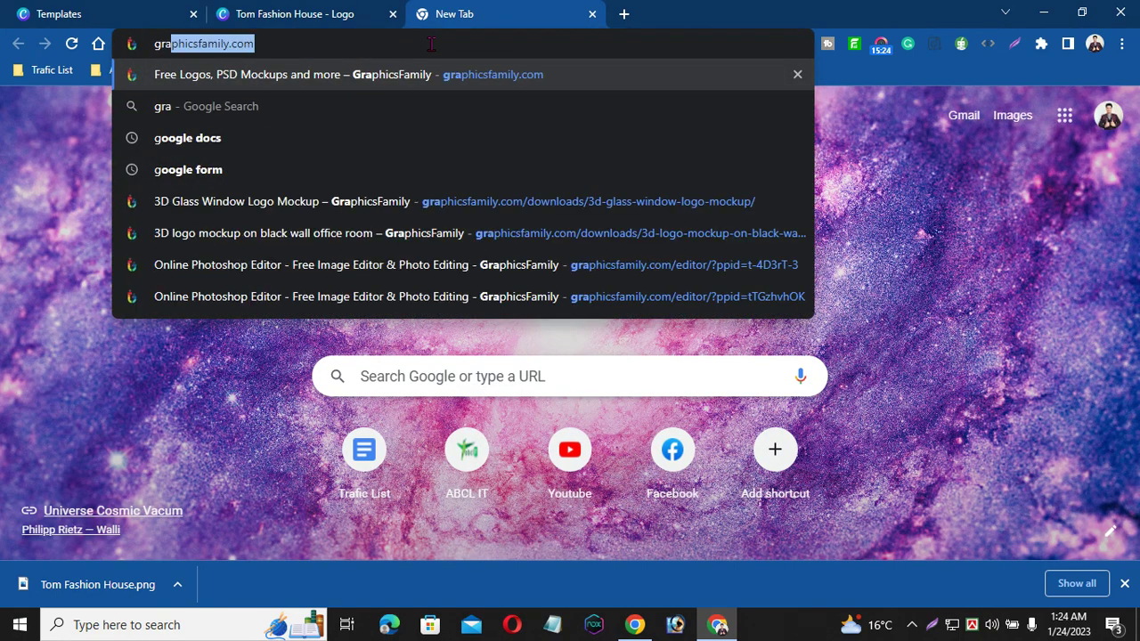
pyautogui.write('phicsfa')
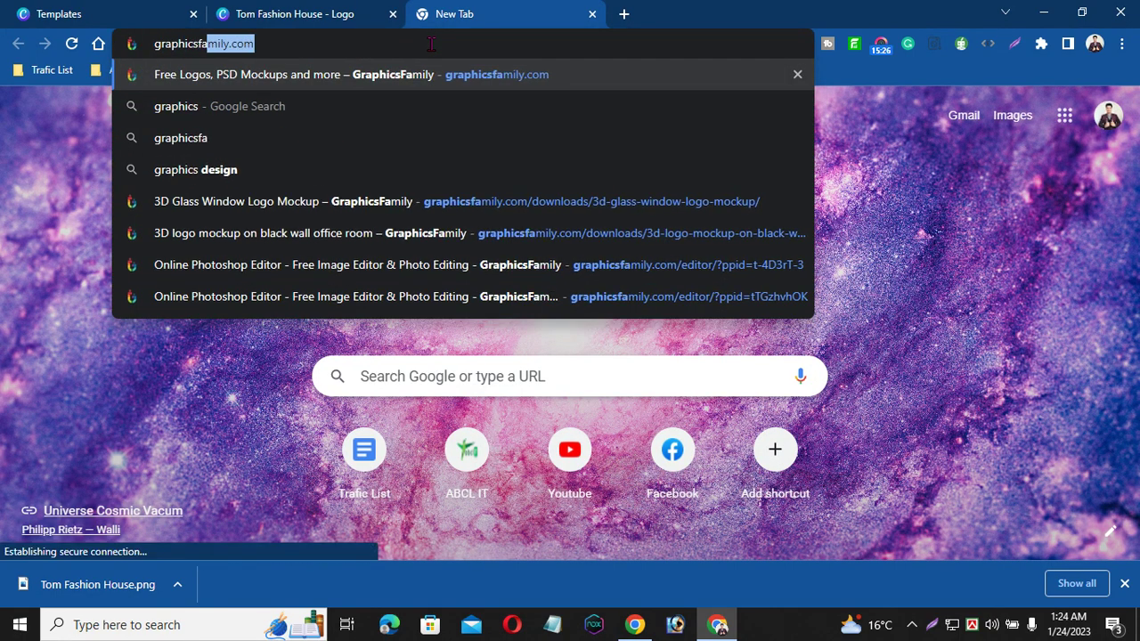
pyautogui.write('mily')
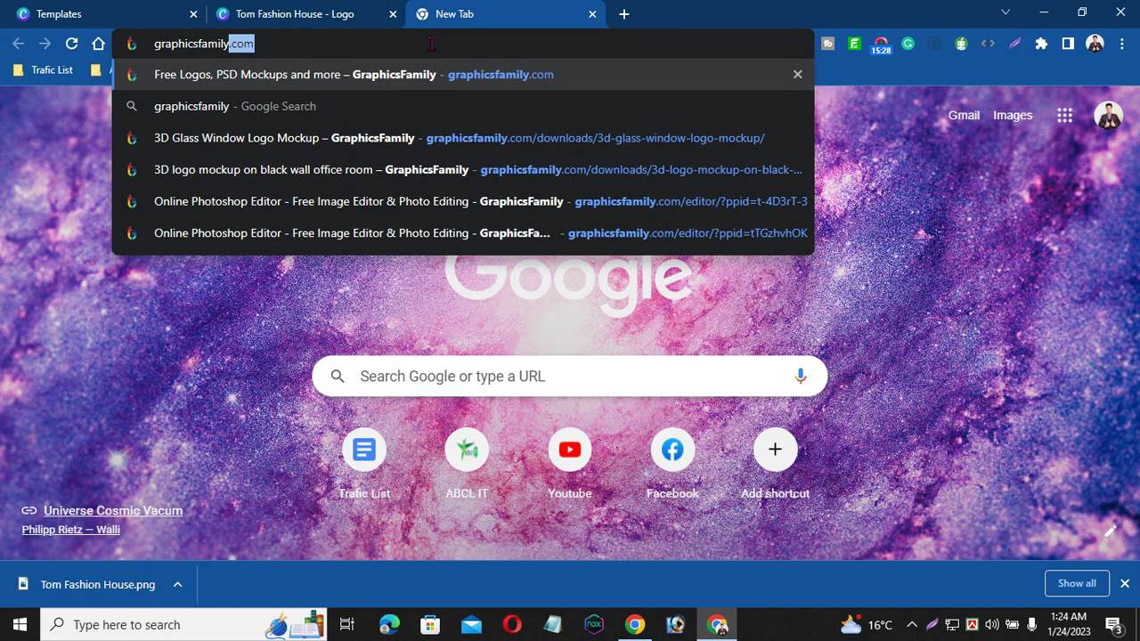
pyautogui.write('.com')
pyautogui.press('Return')
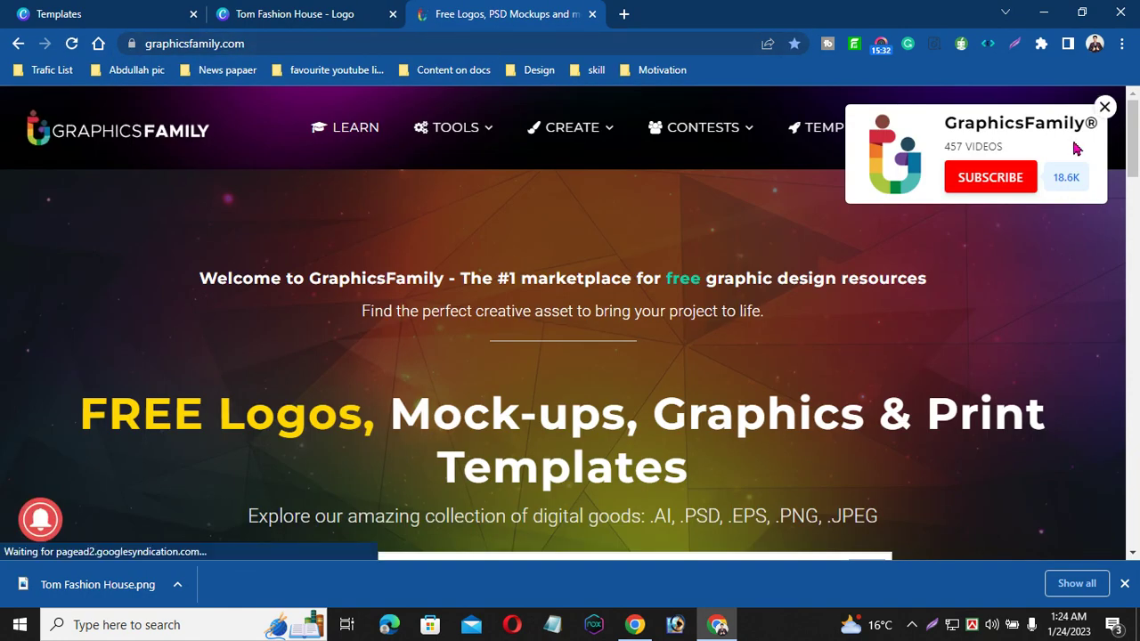
pyautogui.click(1105, 108)
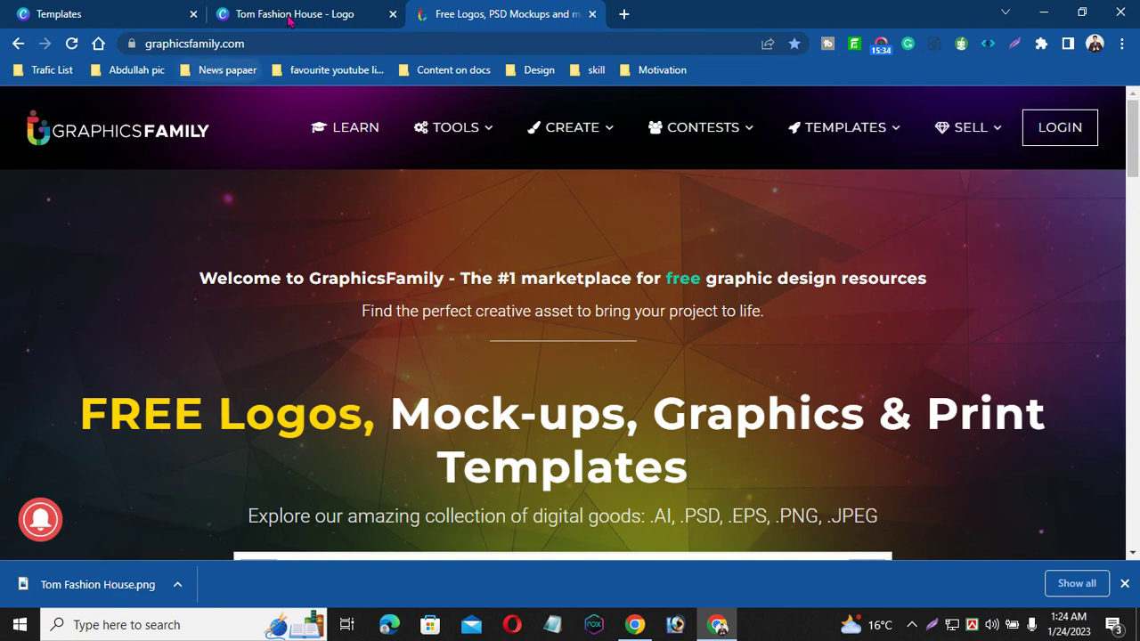
# - Open the Glass Logo Mockups template category and dismiss the advertisement
pyautogui.moveTo(900, 132)
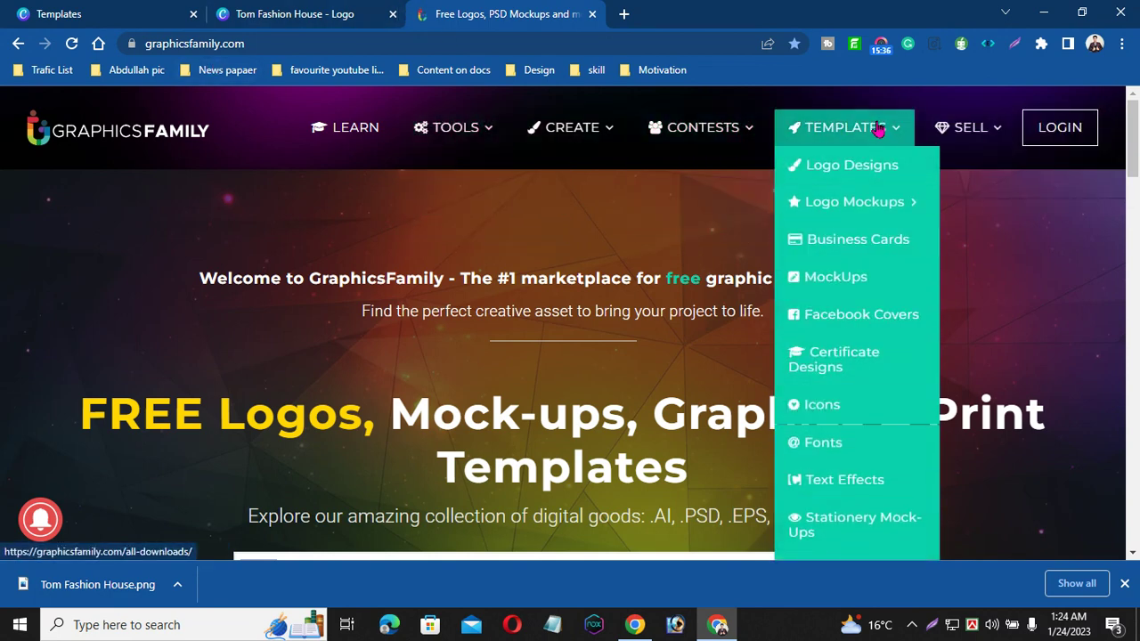
pyautogui.moveTo(882, 203)
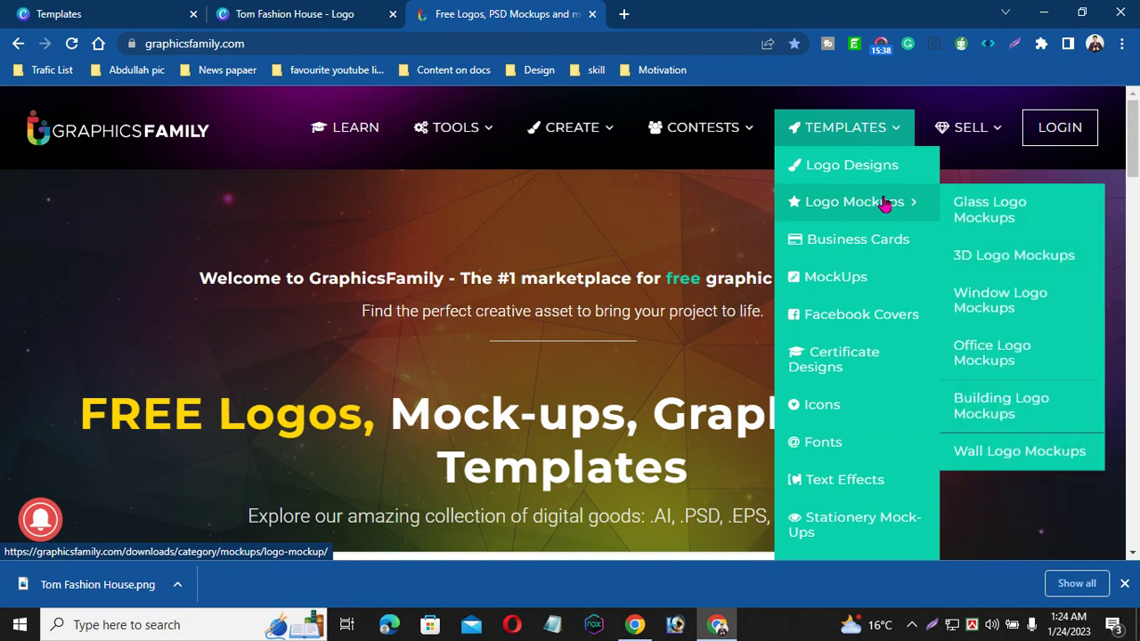
pyautogui.click(984, 214)
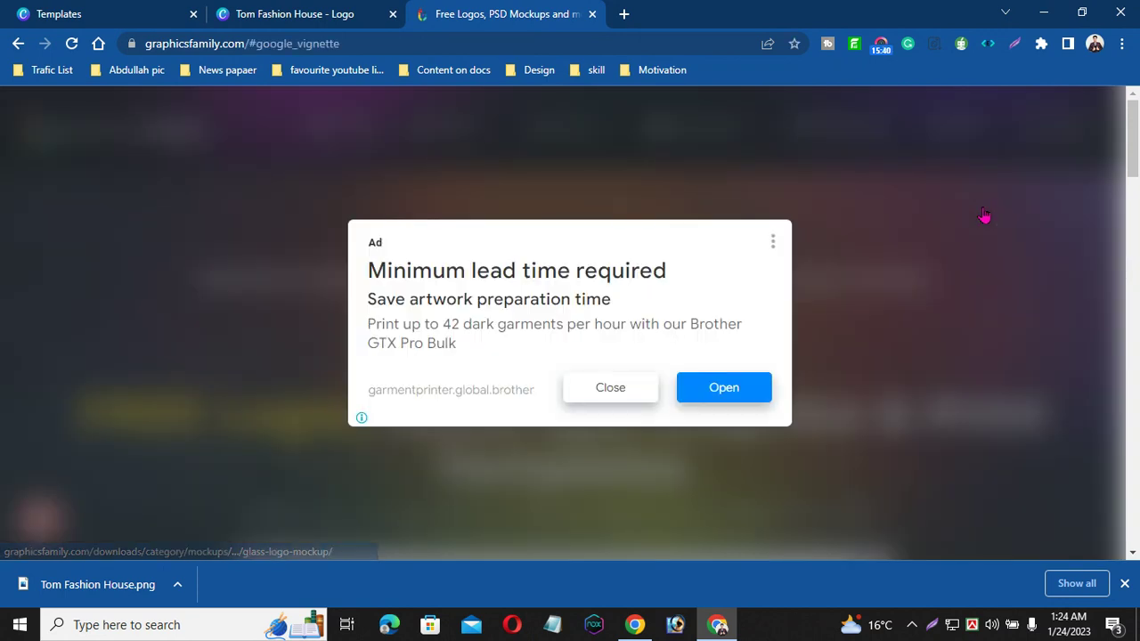
pyautogui.click(610, 389)
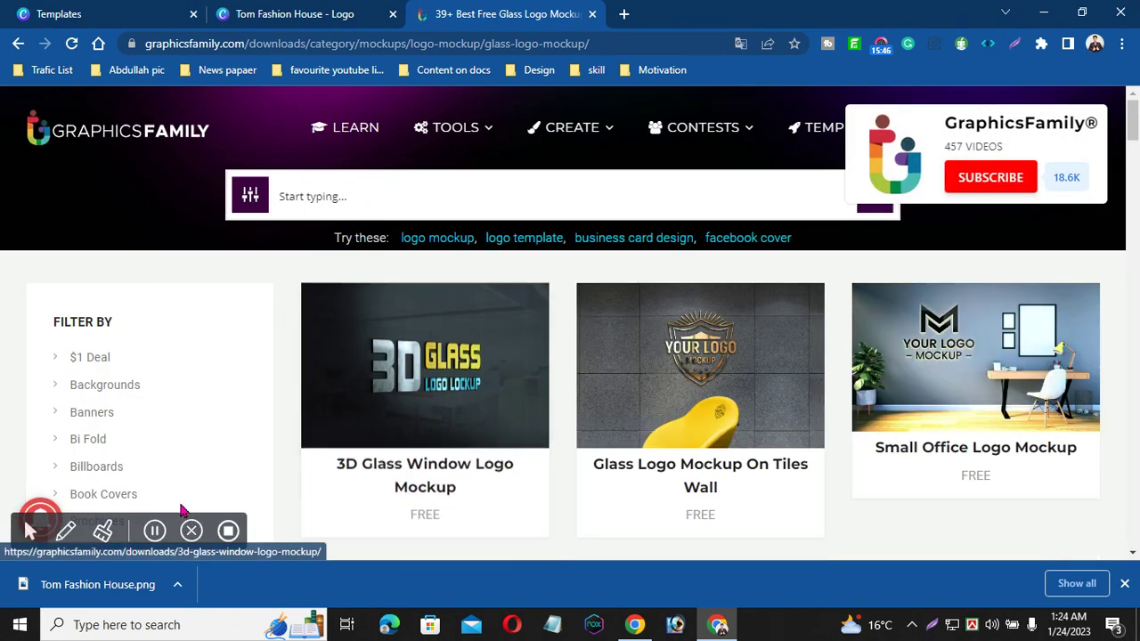
# - Choose the free "3D Logo Mockup On Glass Wall" and open it in the site's online editor
pyautogui.scroll(-5, 165, 521)
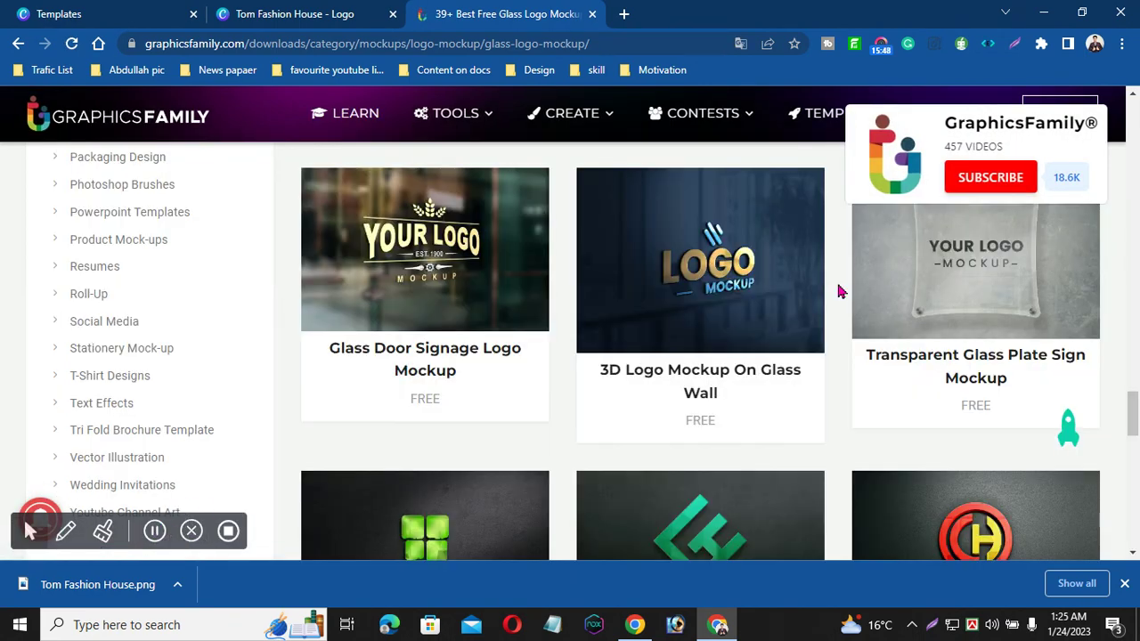
pyautogui.moveTo(1135, 410)
pyautogui.mouseDown()
pyautogui.moveTo(1134, 164)
pyautogui.moveTo(1134, 445)
pyautogui.moveTo(1134, 417)
pyautogui.mouseUp()
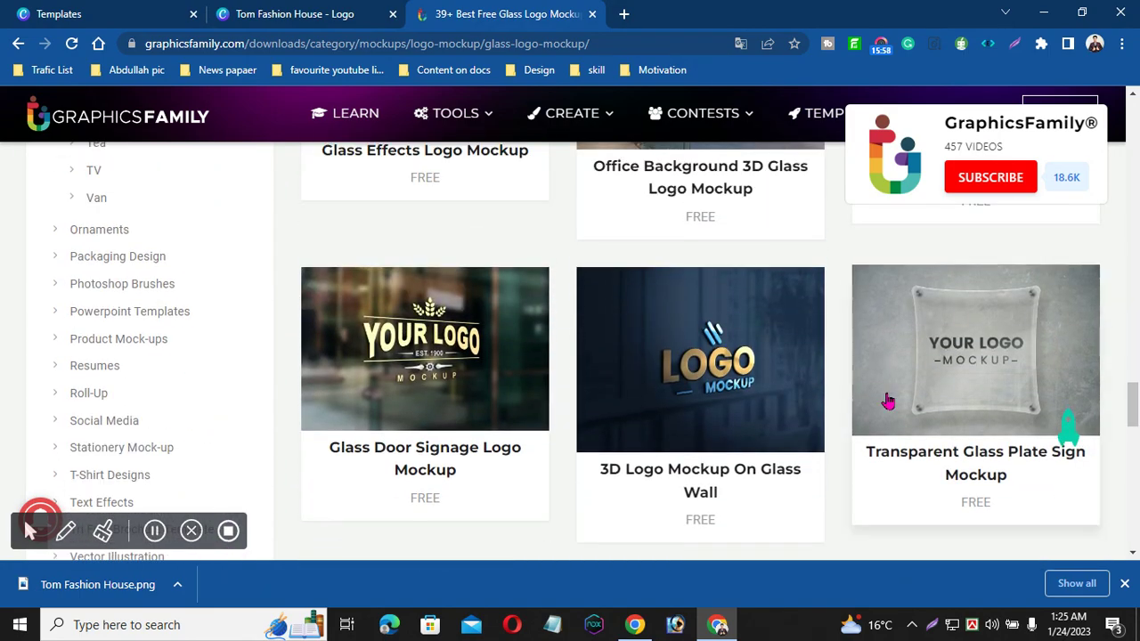
pyautogui.click(712, 383)
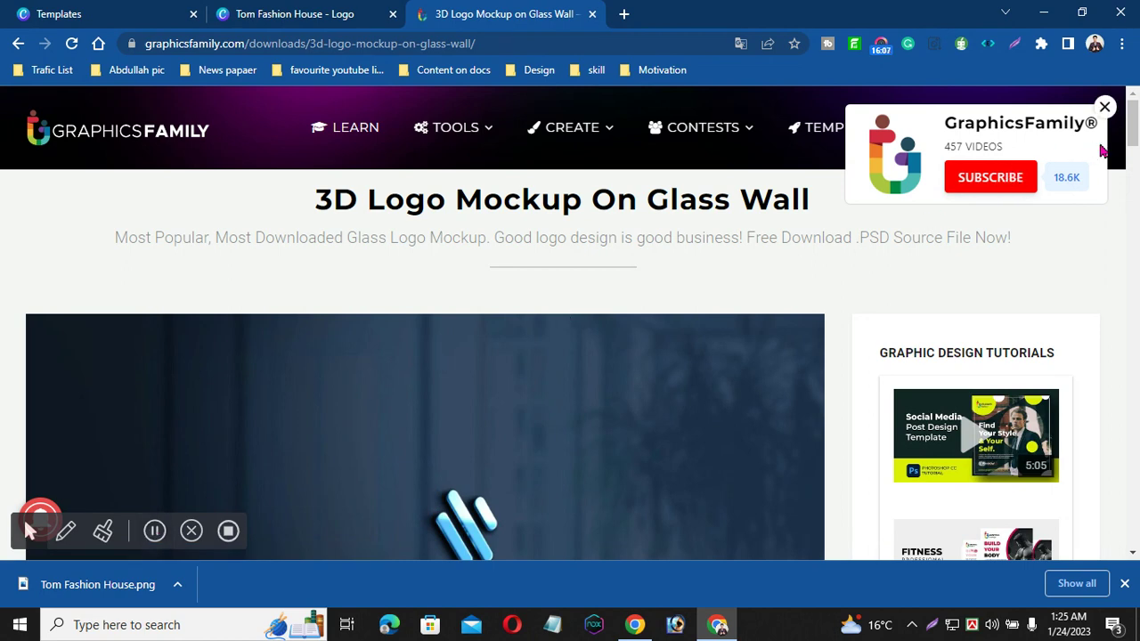
pyautogui.moveTo(1134, 131); pyautogui.dragTo(1133, 171)
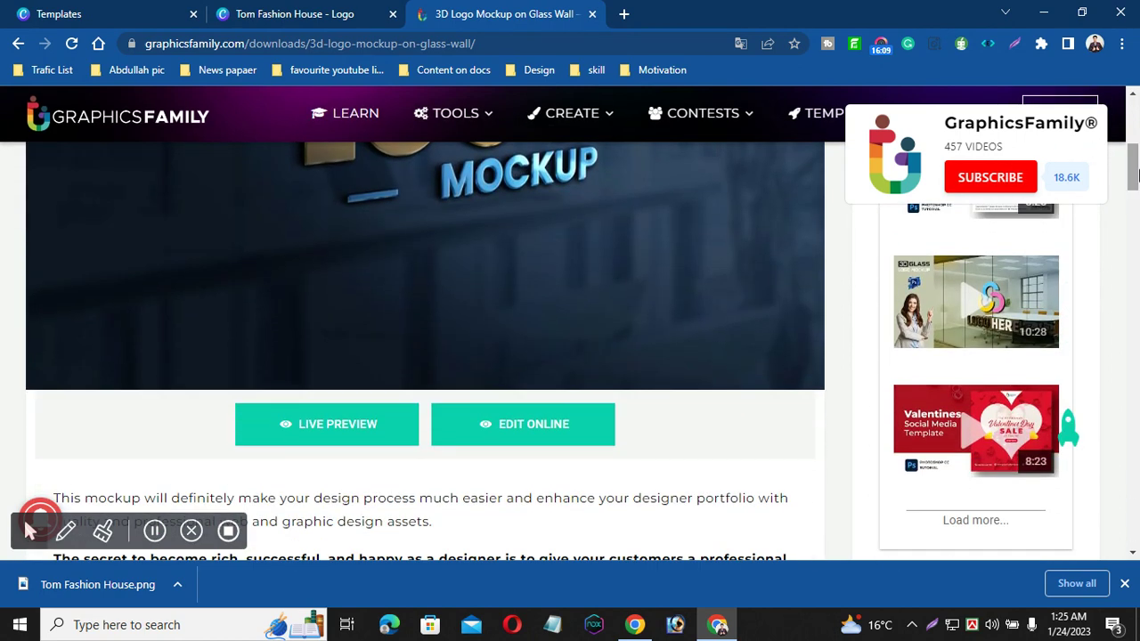
pyautogui.click(512, 434)
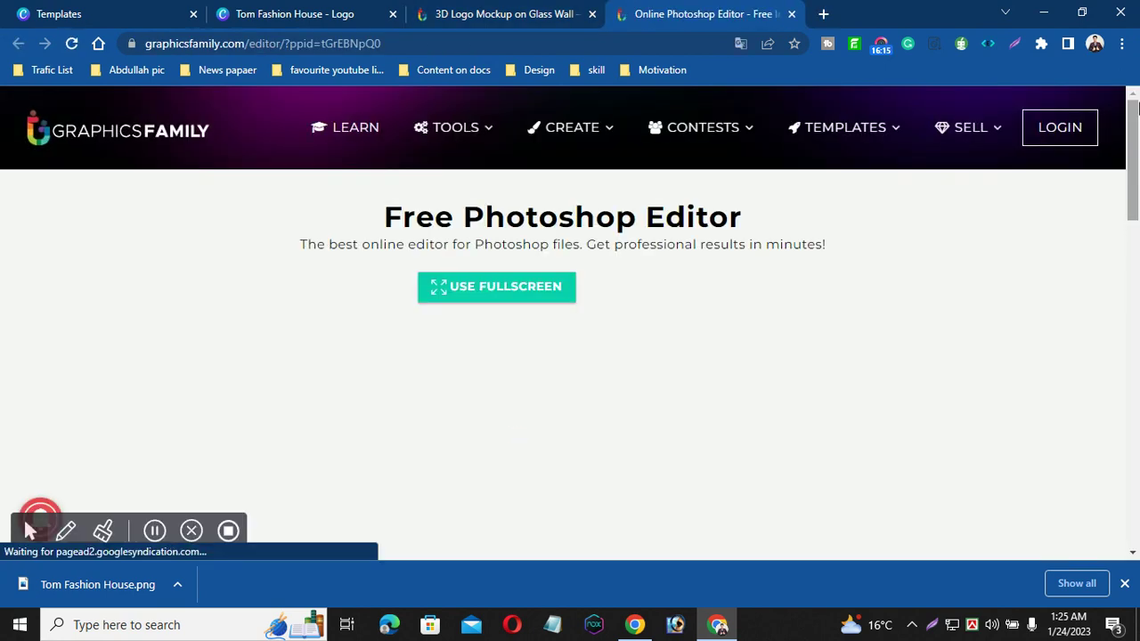
# - Open the contents of the [YOUR LOGO HERE] smart object layer for editing
pyautogui.moveTo(1135, 119); pyautogui.dragTo(1136, 163)
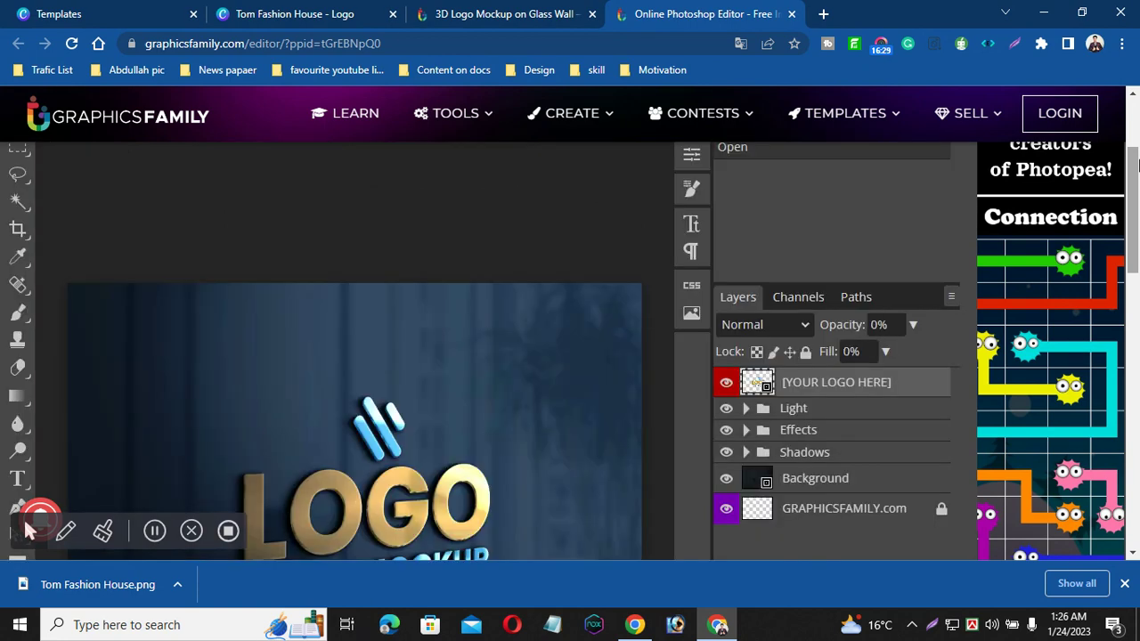
pyautogui.moveTo(1137, 171); pyautogui.dragTo(1127, 238)
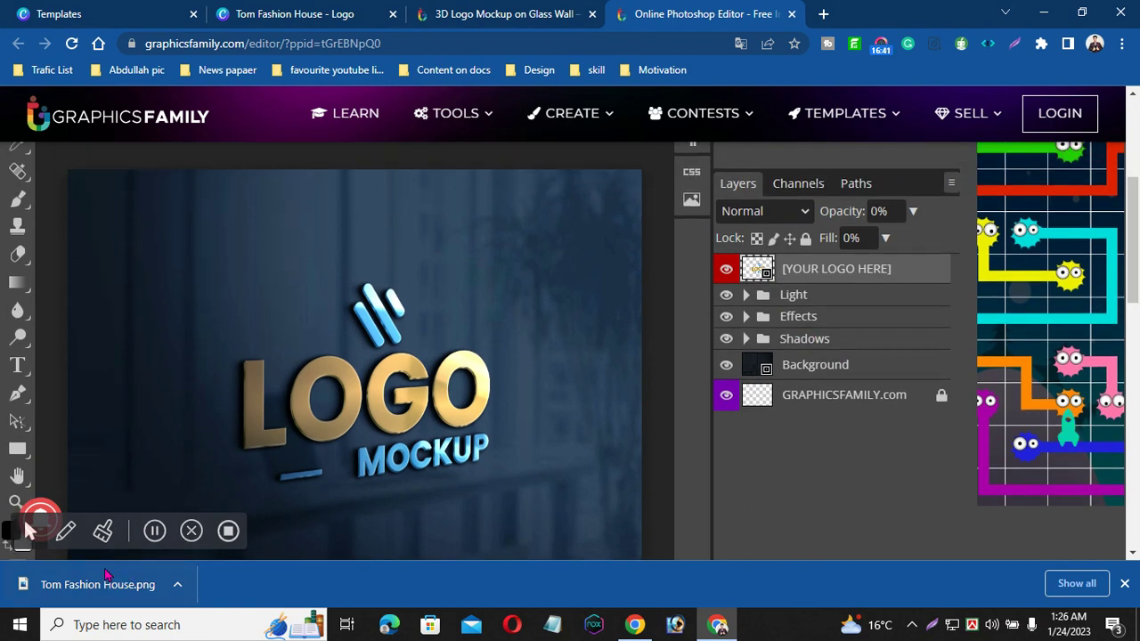
pyautogui.click(27, 526)
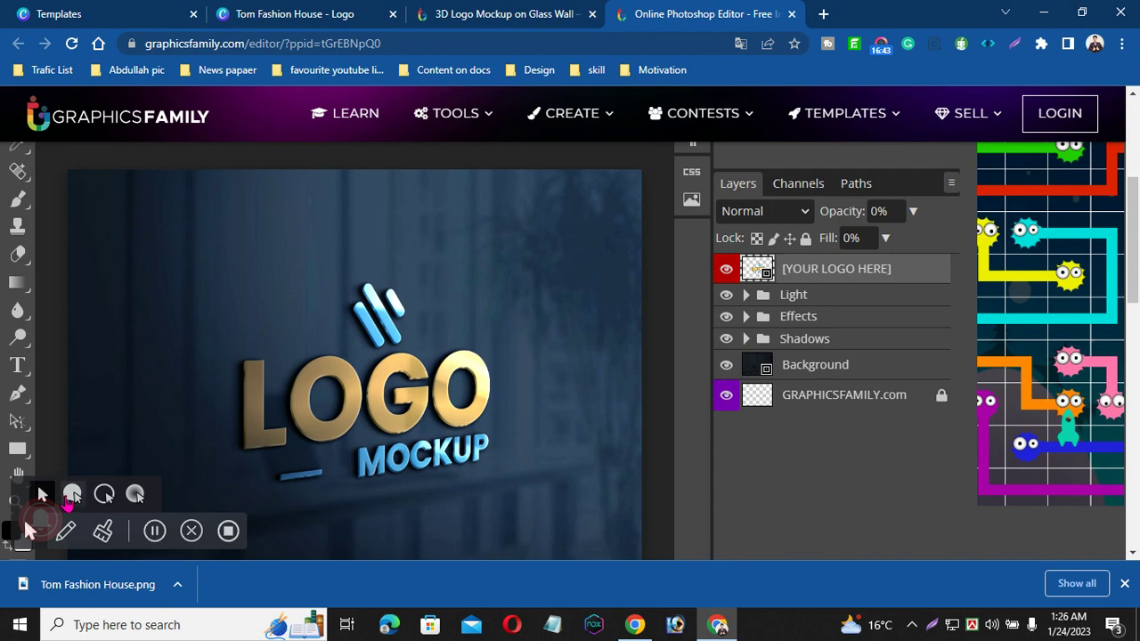
pyautogui.click(71, 495)
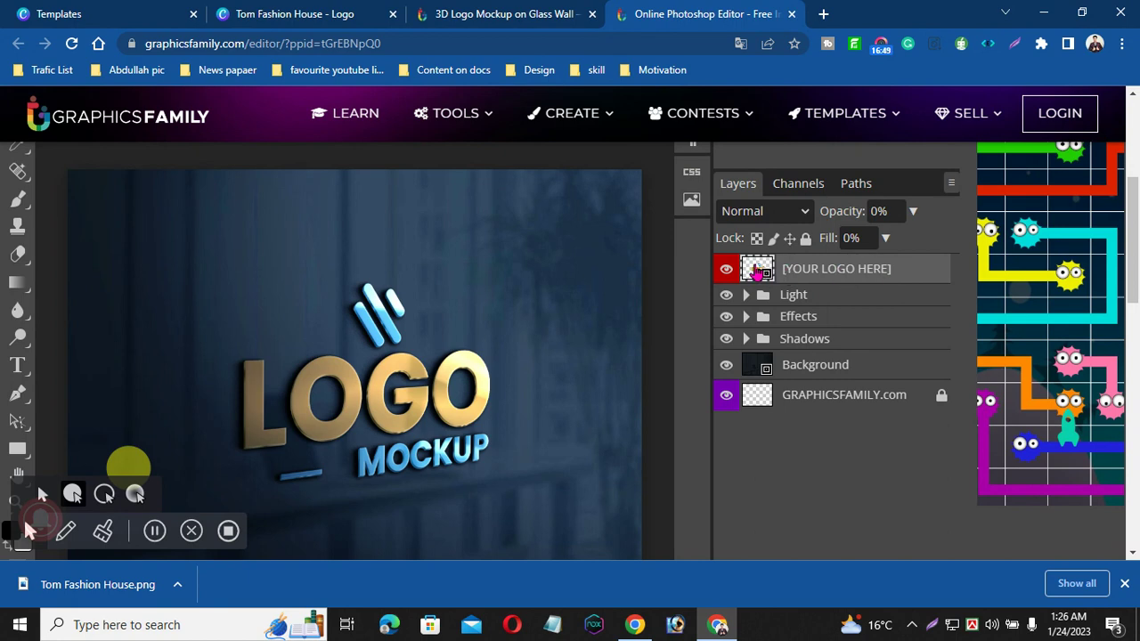
pyautogui.doubleClick(757, 270)
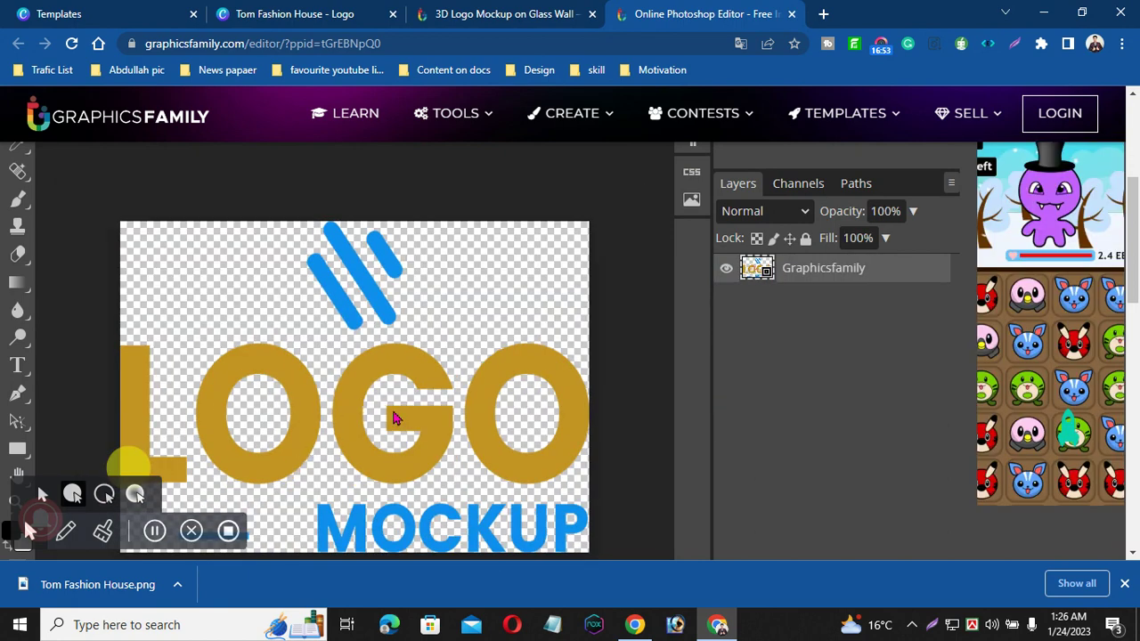
# - Hide the Graphicsfamily placeholder layer and place the downloaded Tom Fashion House.png onto the smart object's canvas
pyautogui.click(726, 270)
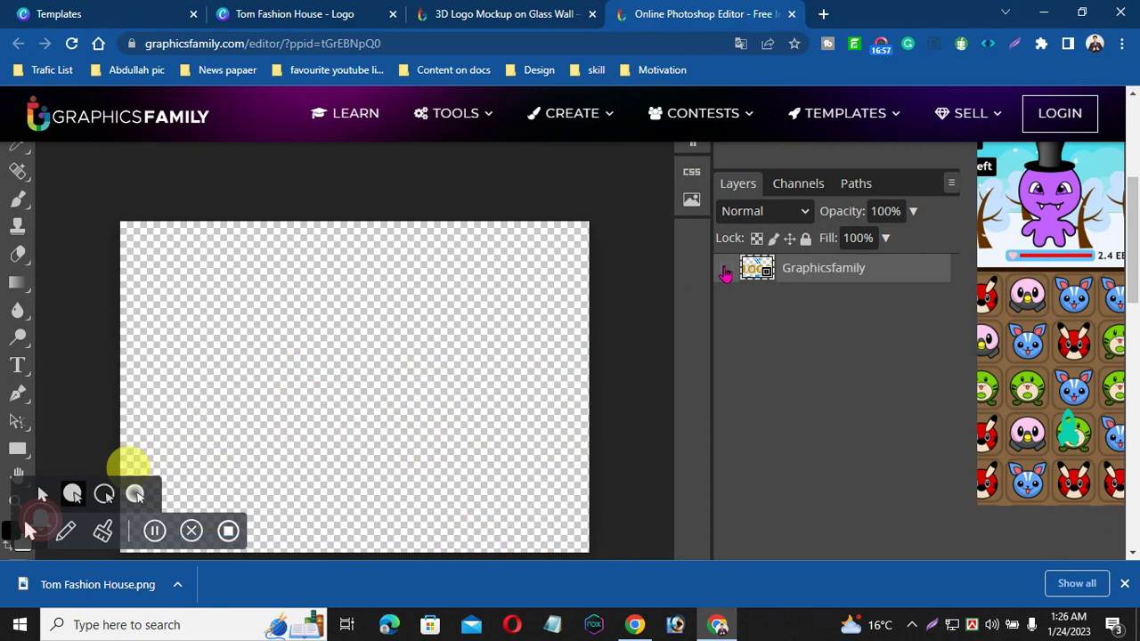
pyautogui.moveTo(1136, 227); pyautogui.dragTo(1136, 236)
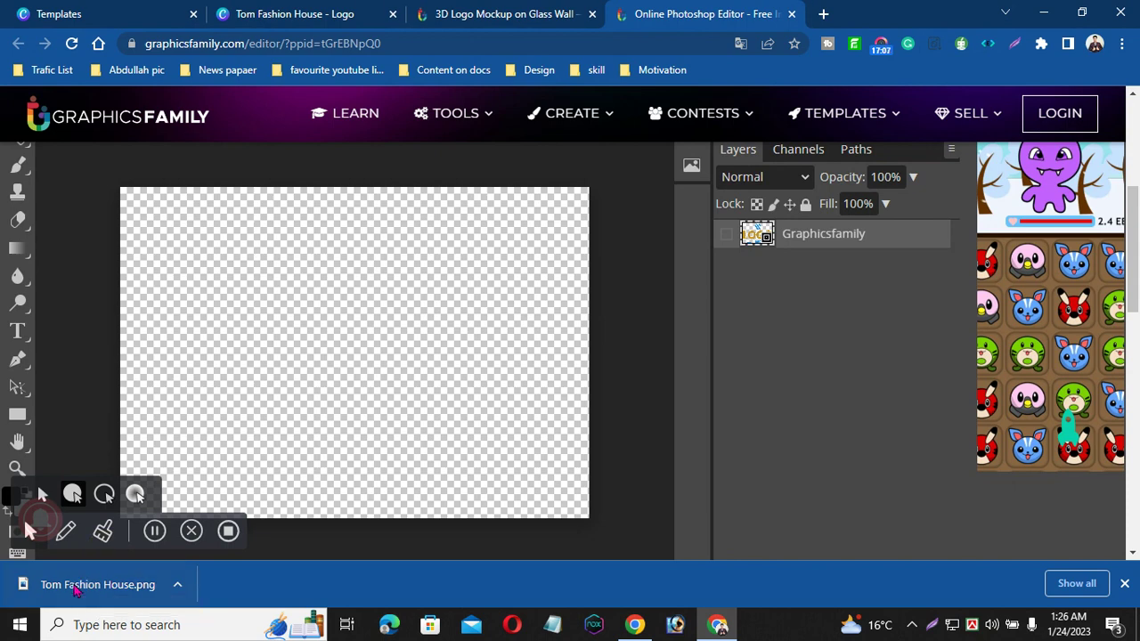
pyautogui.moveTo(76, 588); pyautogui.dragTo(241, 410)
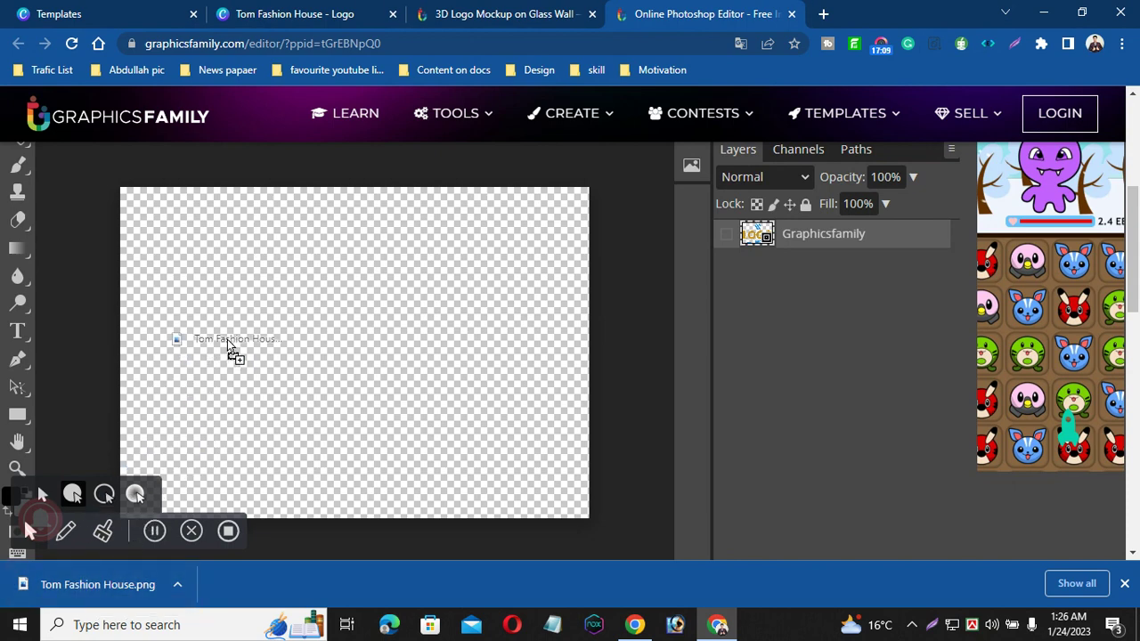
pyautogui.moveTo(228, 345); pyautogui.dragTo(227, 345)
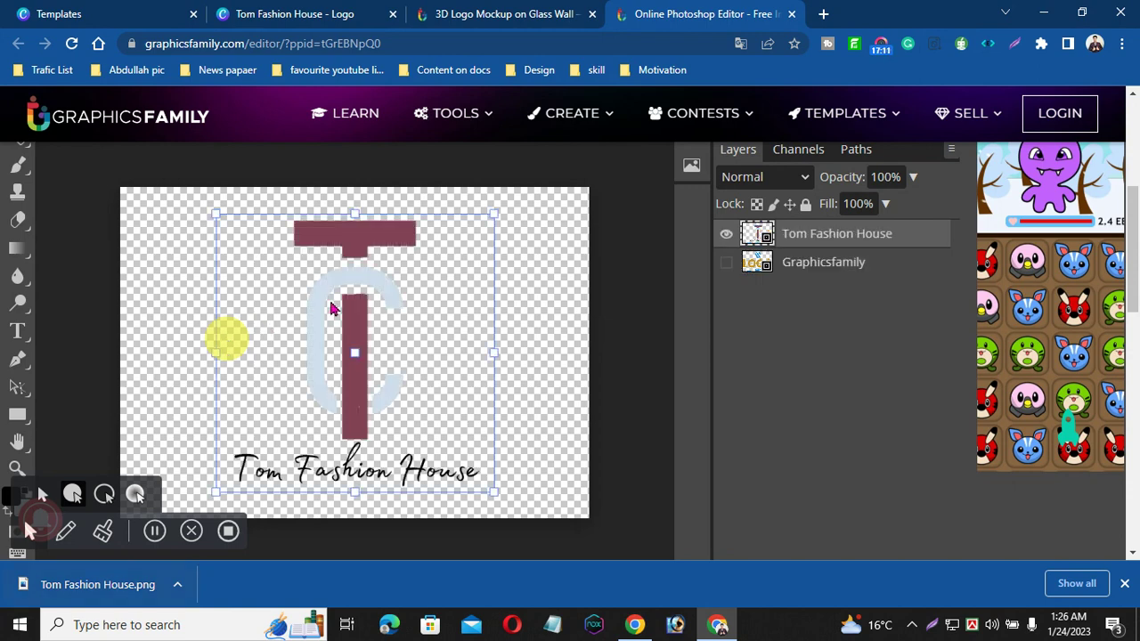
# - Enlarge the placed Tom Fashion House logo to about 117.8% so it fills the canvas height, and centre it
pyautogui.moveTo(212, 214); pyautogui.dragTo(188, 206)
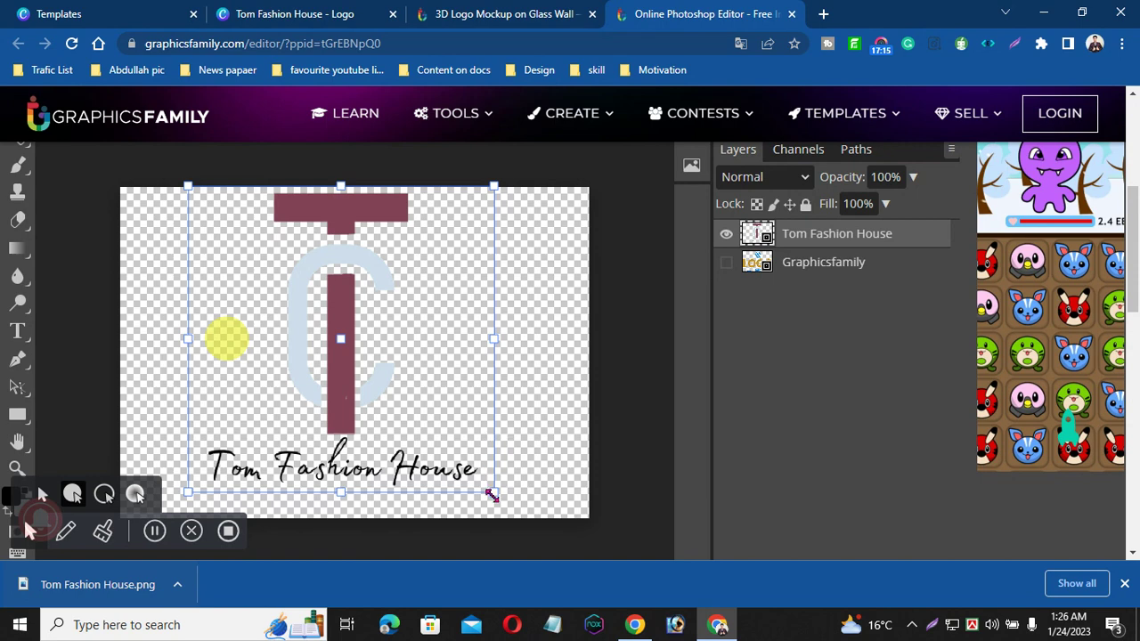
pyautogui.moveTo(492, 496); pyautogui.dragTo(516, 497)
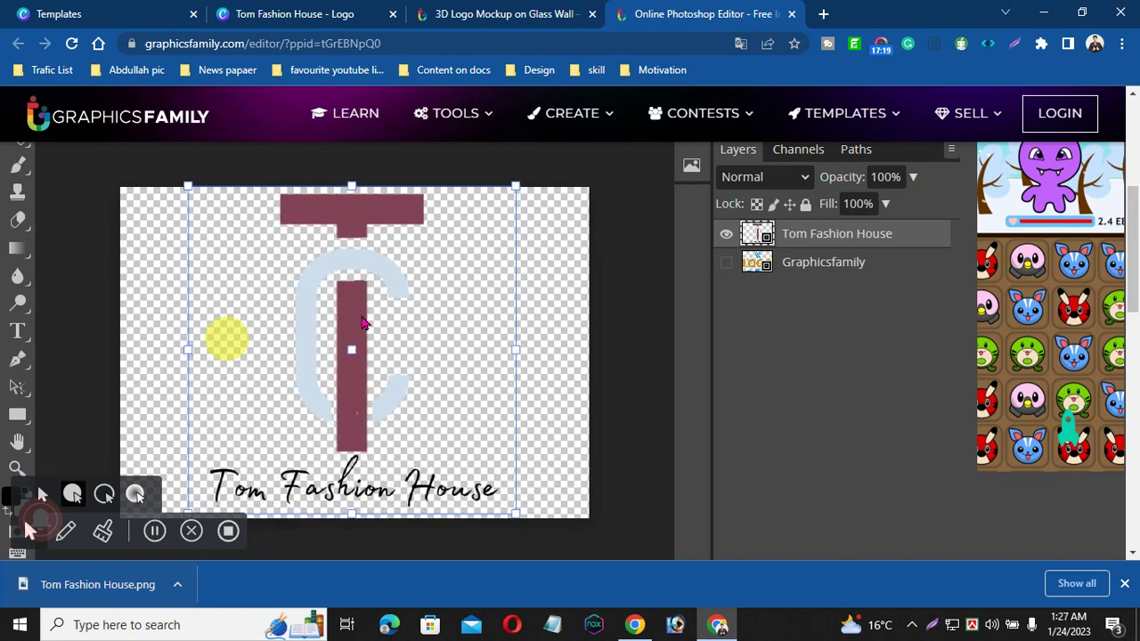
pyautogui.moveTo(361, 323); pyautogui.dragTo(369, 326)
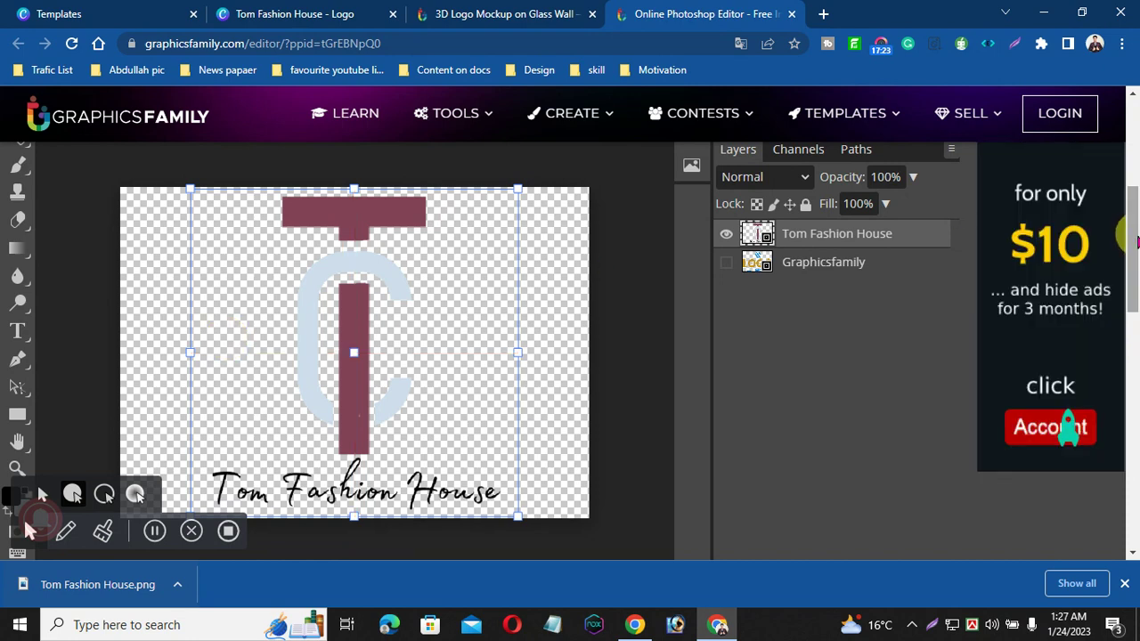
# - Apply the logo's transform and save the smart object to update the mockup
pyautogui.moveTo(1136, 223); pyautogui.dragTo(1134, 163)
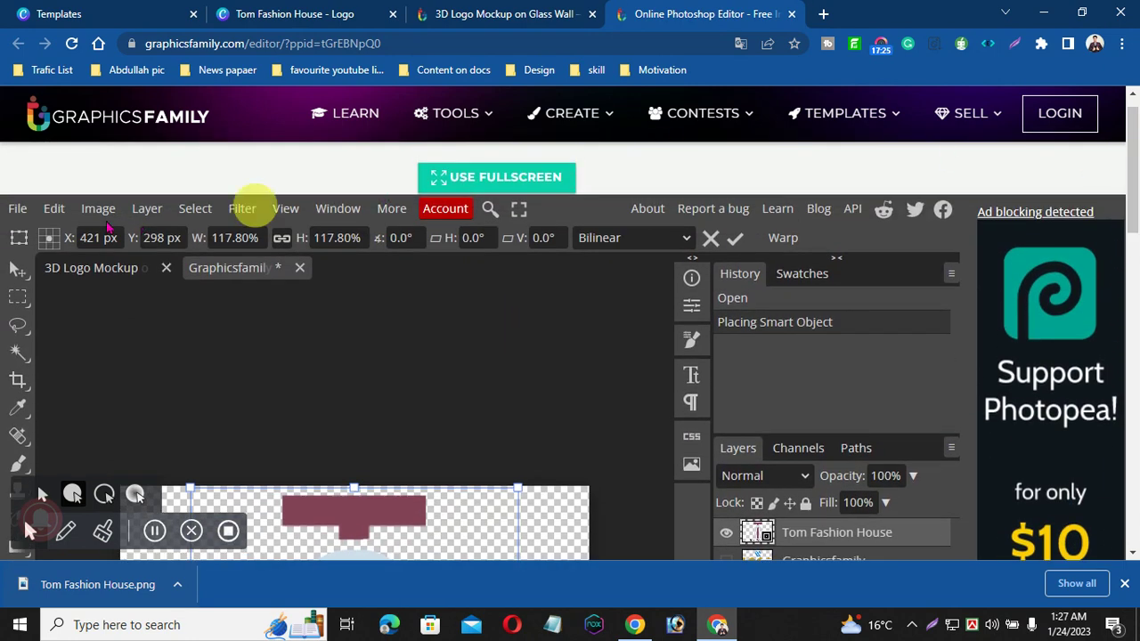
pyautogui.click(18, 209)
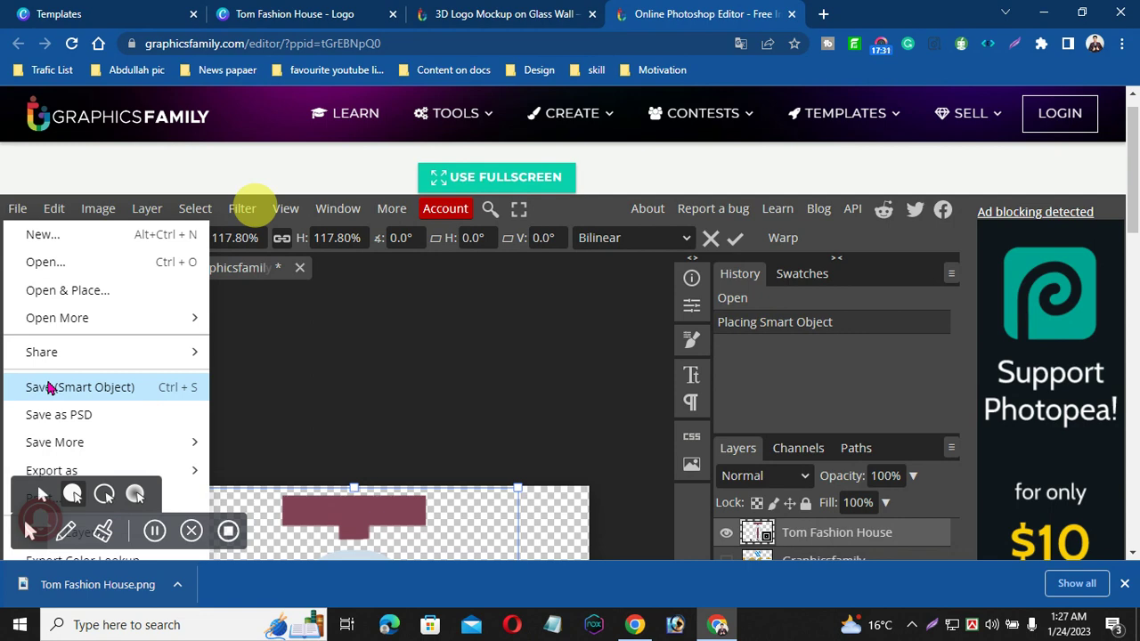
pyautogui.click(136, 394)
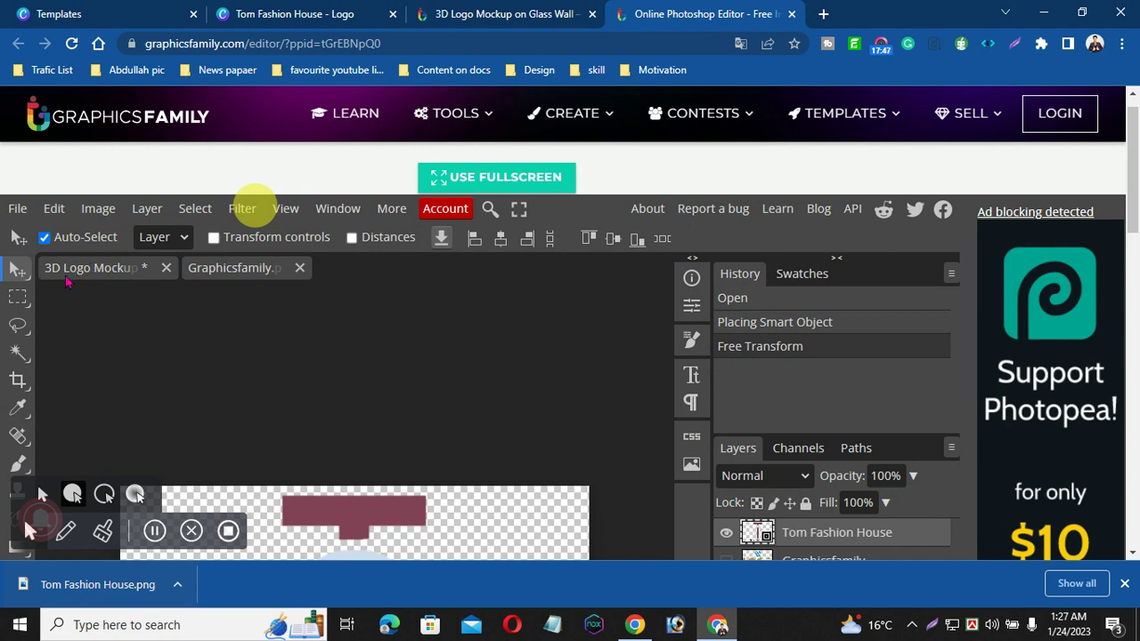
# - Return to the 3D Logo Mockup document and examine the Tom Fashion House logo on the glass wall
pyautogui.click(103, 277)
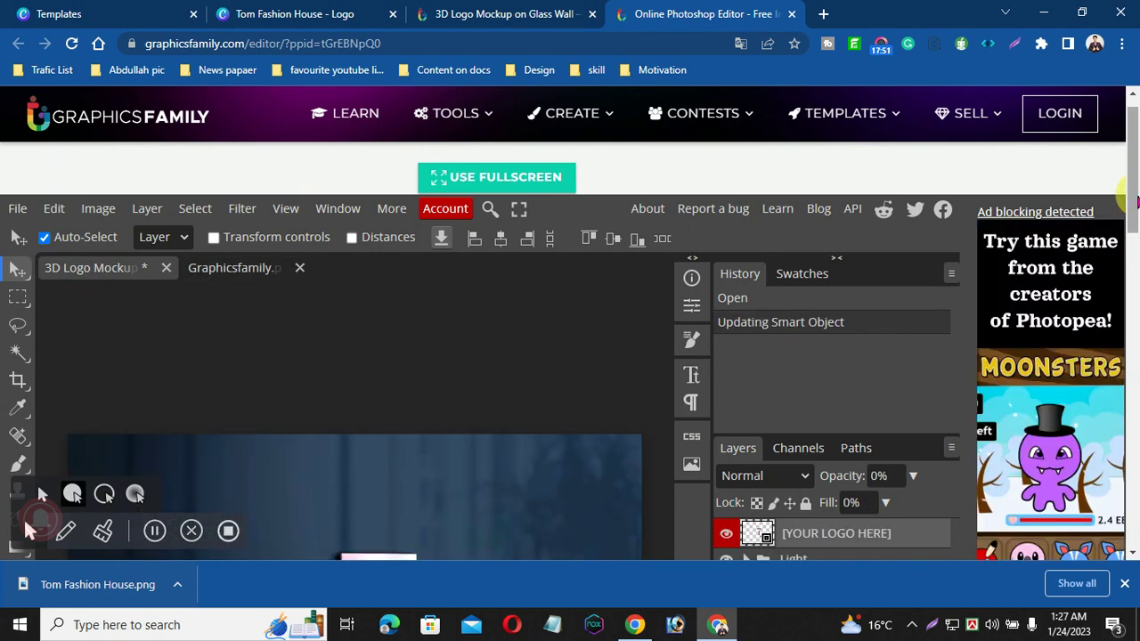
pyautogui.moveTo(1131, 191); pyautogui.dragTo(1138, 284)
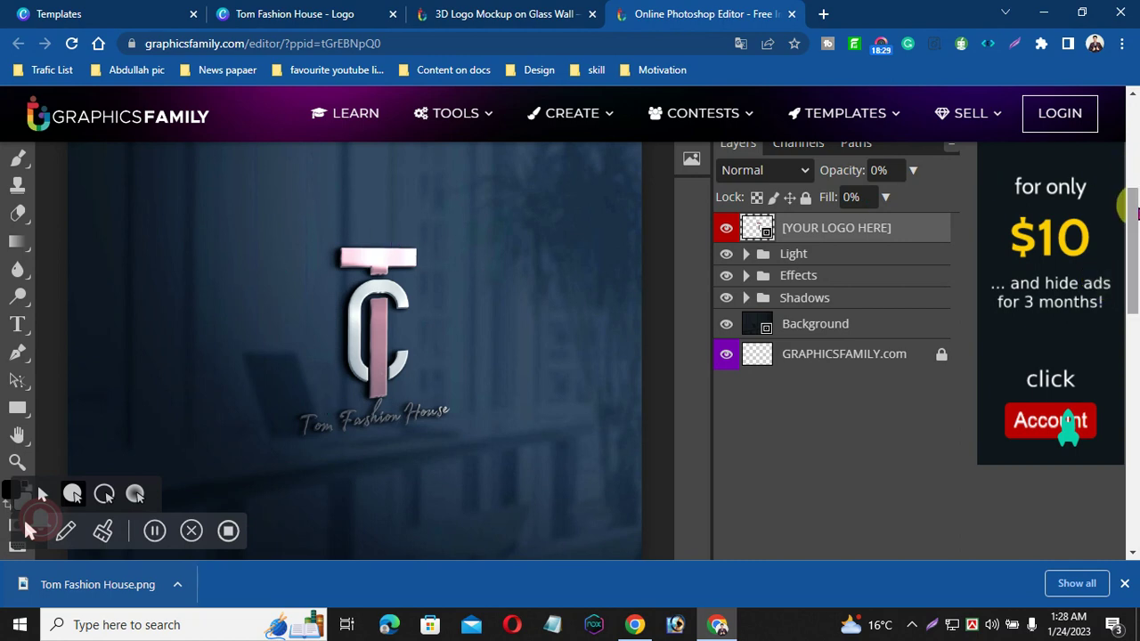
pyautogui.scroll(-1, 481, 273)
pyautogui.scroll(1, 355, 314)
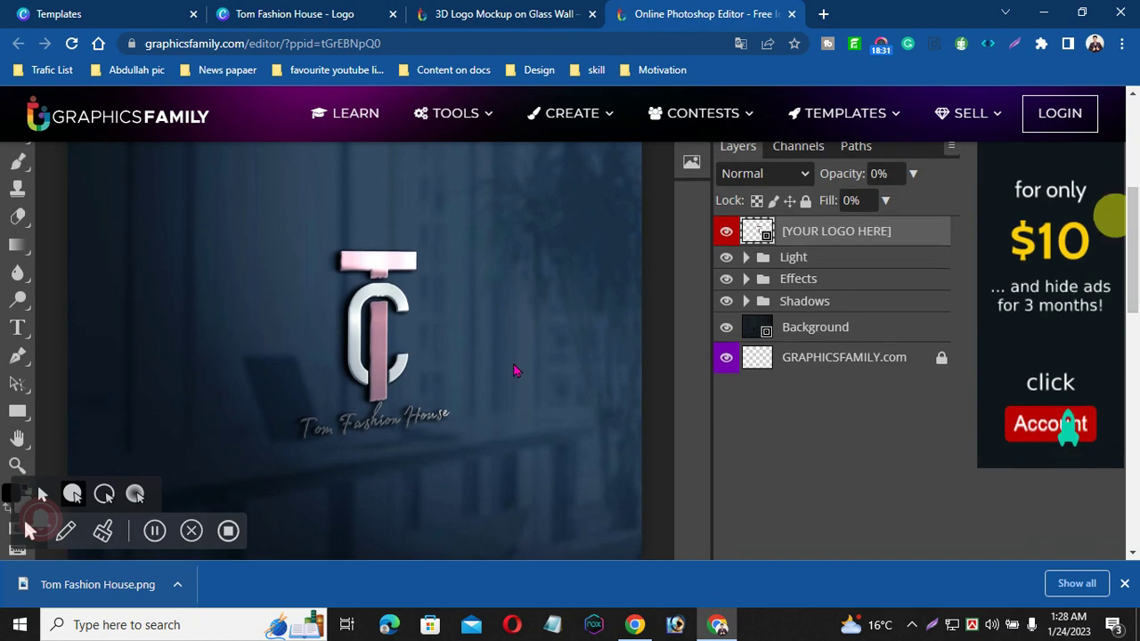